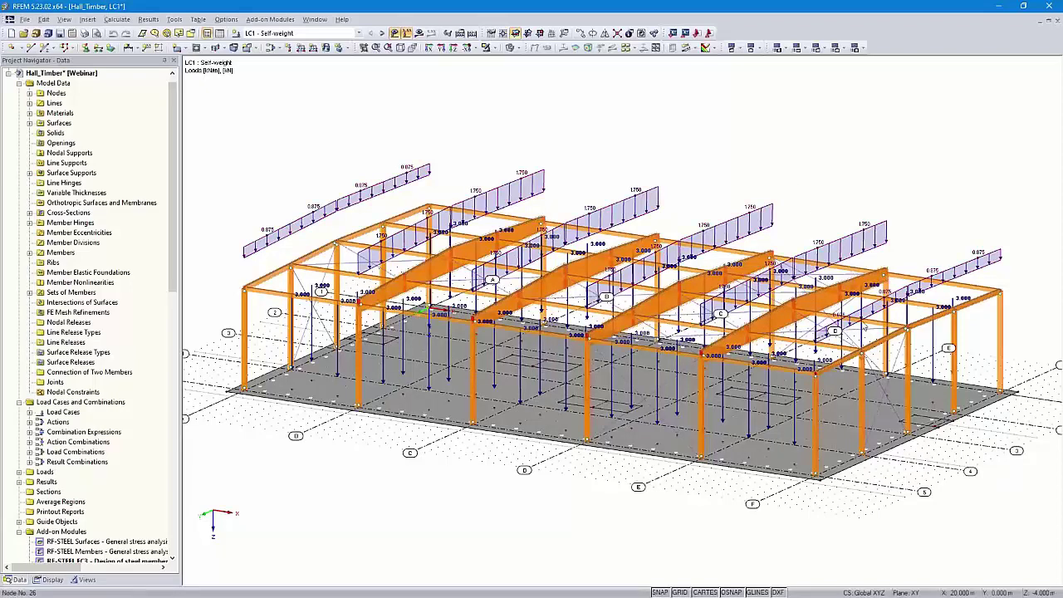
- Tilt the hall view and show the LC2 Snow, LC3 Imposed and LC4 Wind +X loads
mouse_move(928, 425)
middle_mouse_down("ctrl")
mouse_move(943, 377)
mouse_move(928, 442)
middle_mouse_up("ctrl")
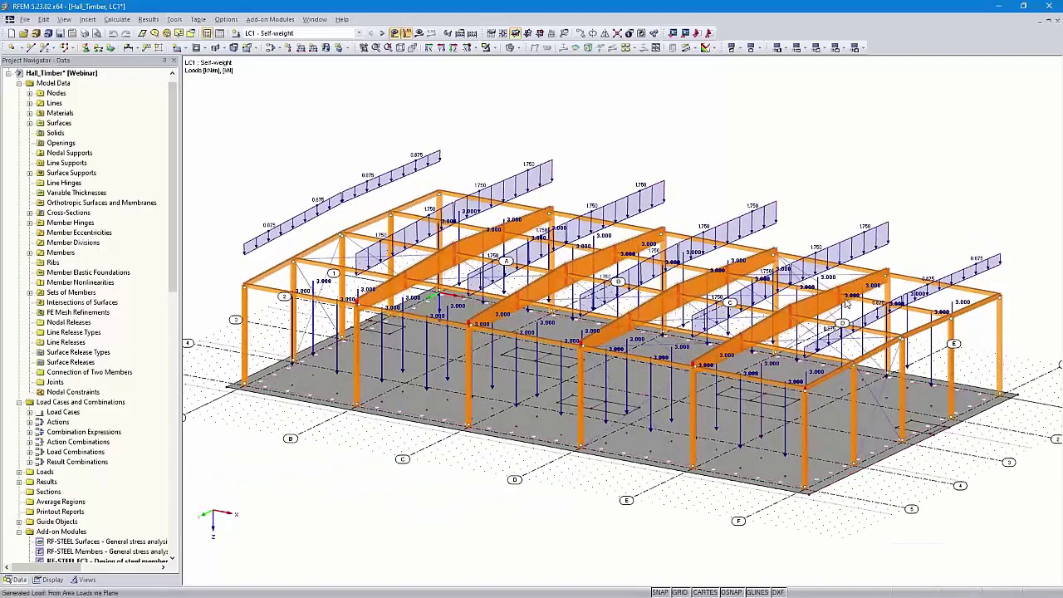
mouse_move(840, 283)
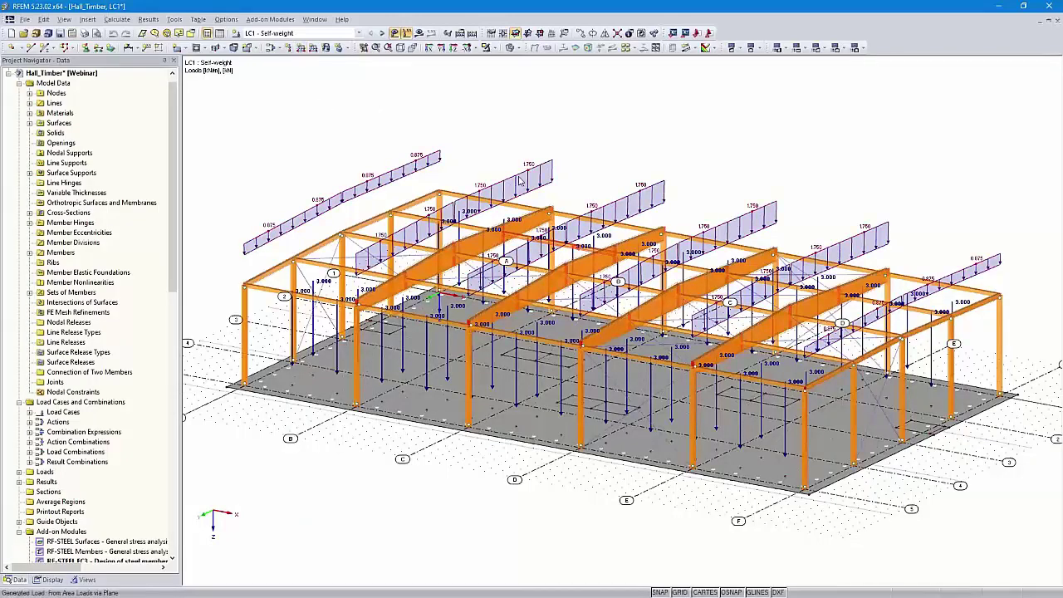
middle_click_drag(604, 158, 581, 157)
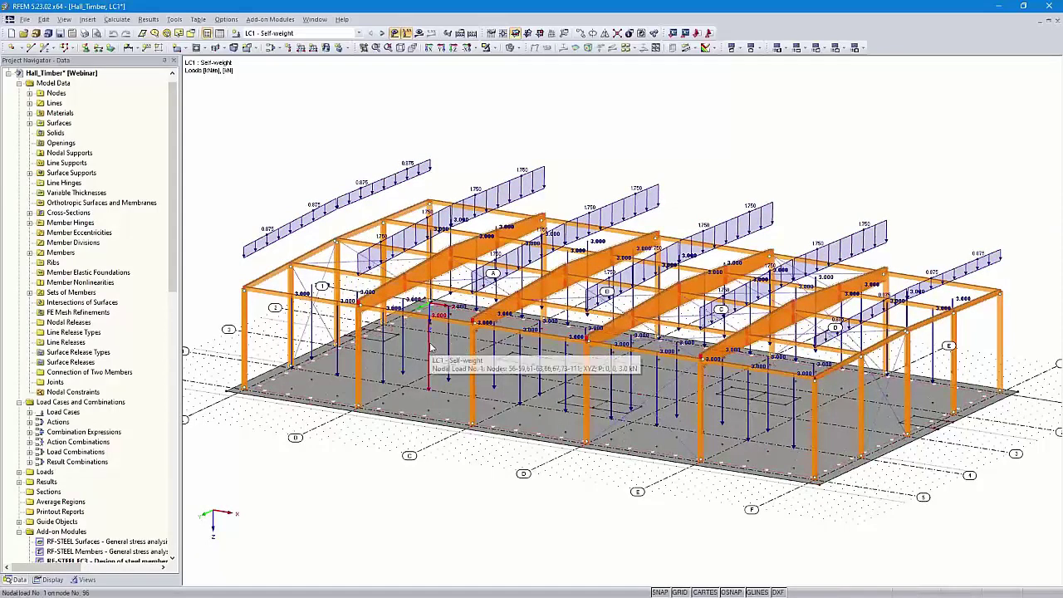
left_click(382, 34)
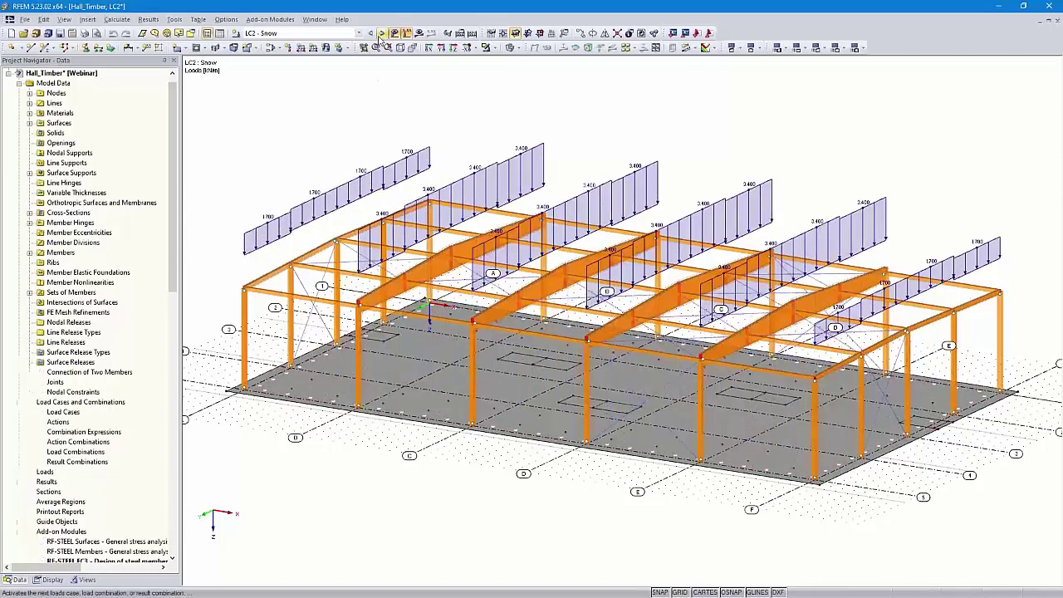
left_click(381, 34)
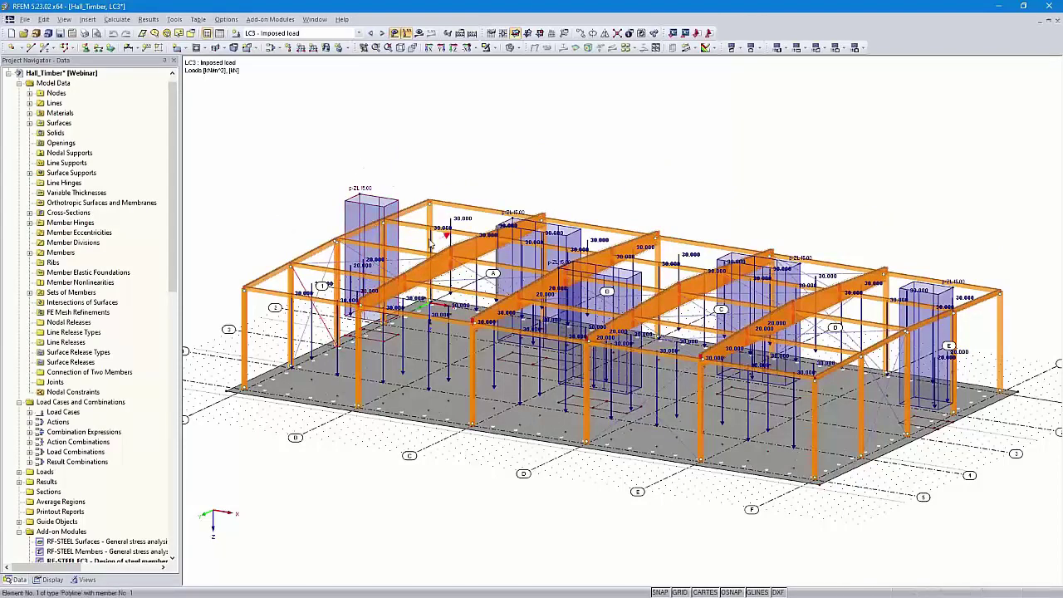
left_click(382, 34)
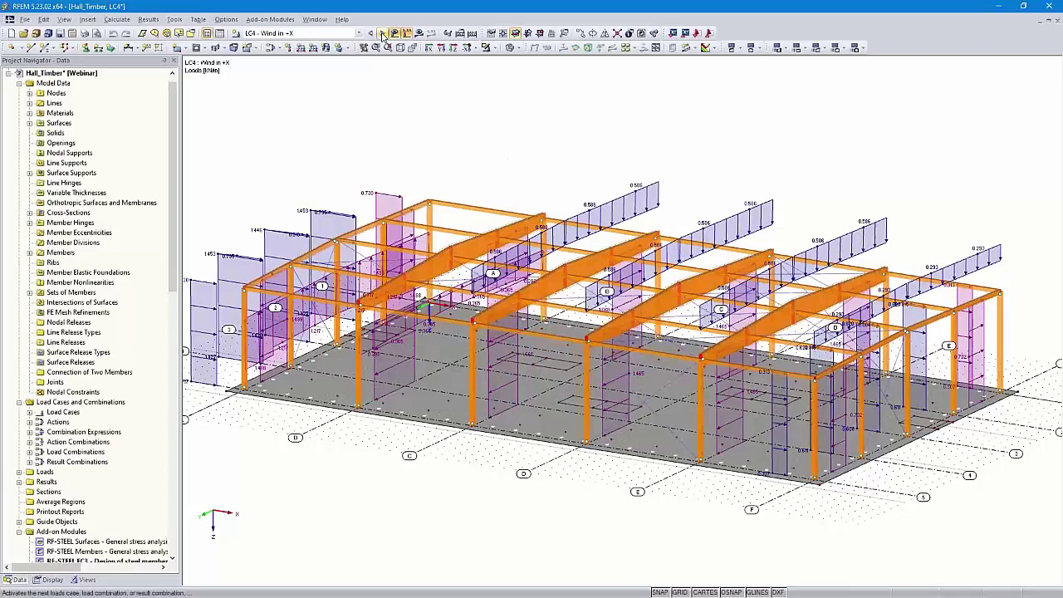
- Continue through the wind, roof suction and imperfection cases to the LC10 Prestress loads
left_click(382, 34)
left_click(382, 34)
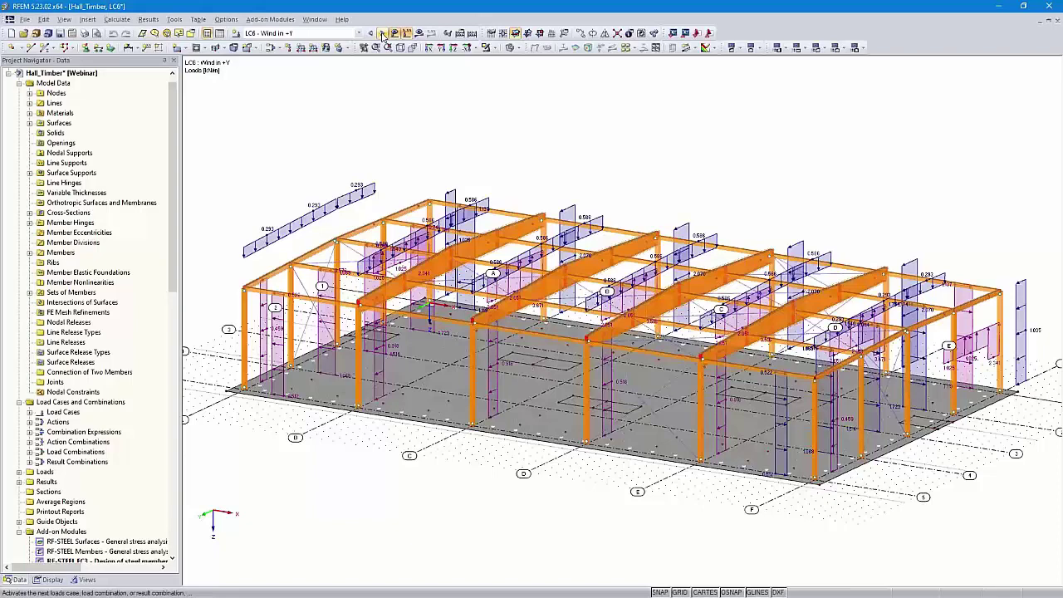
left_click(382, 34)
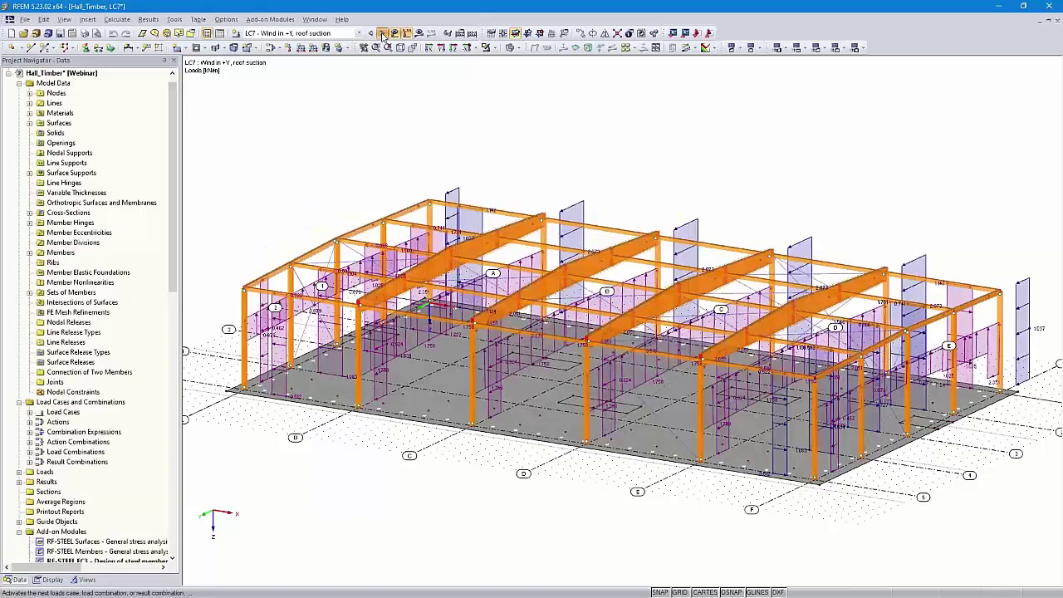
left_click(382, 34)
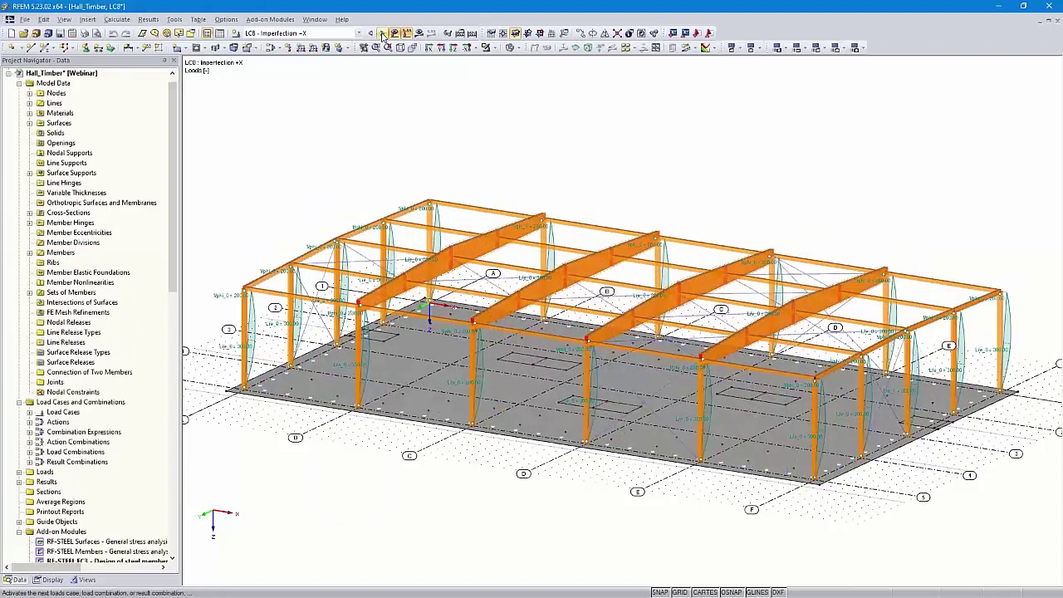
left_click(382, 34)
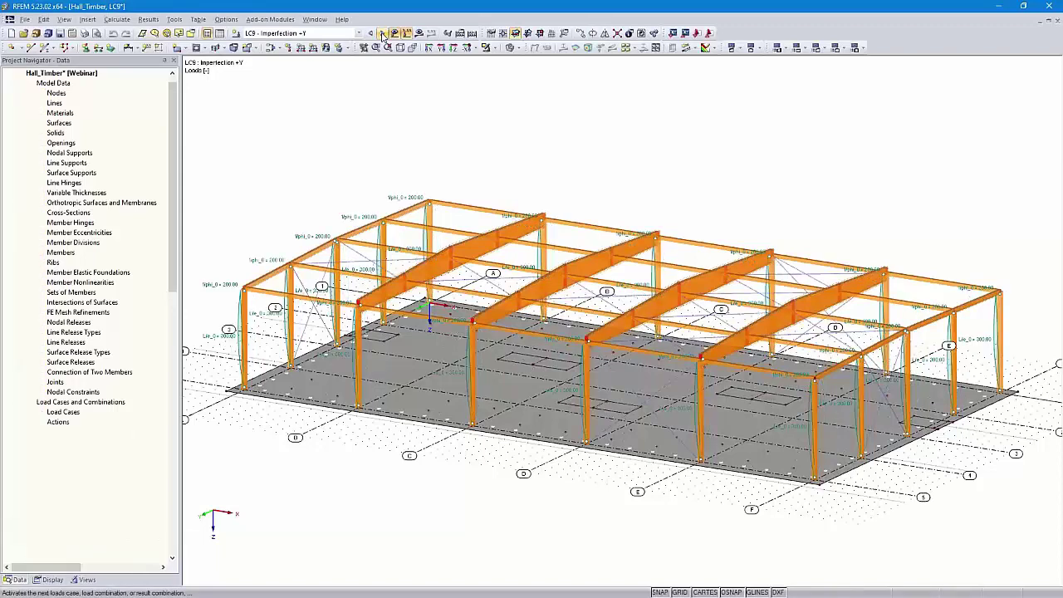
left_click(382, 34)
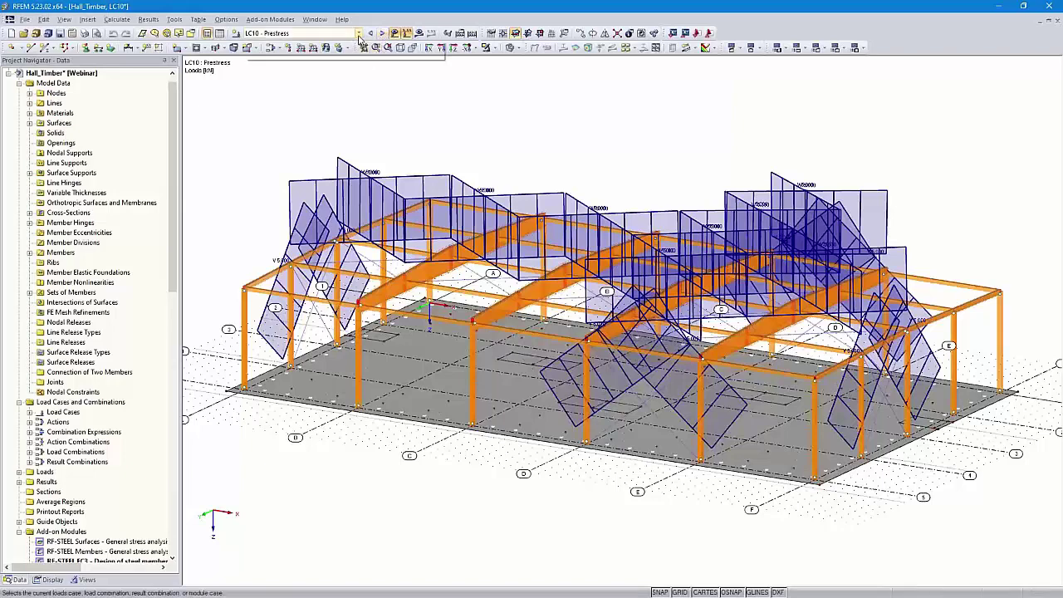
- Scroll the load case list down to the RF-STEEL, RF-CONCRETE, RF-TIMBER and RF-SOILIN cases
left_click(358, 33)
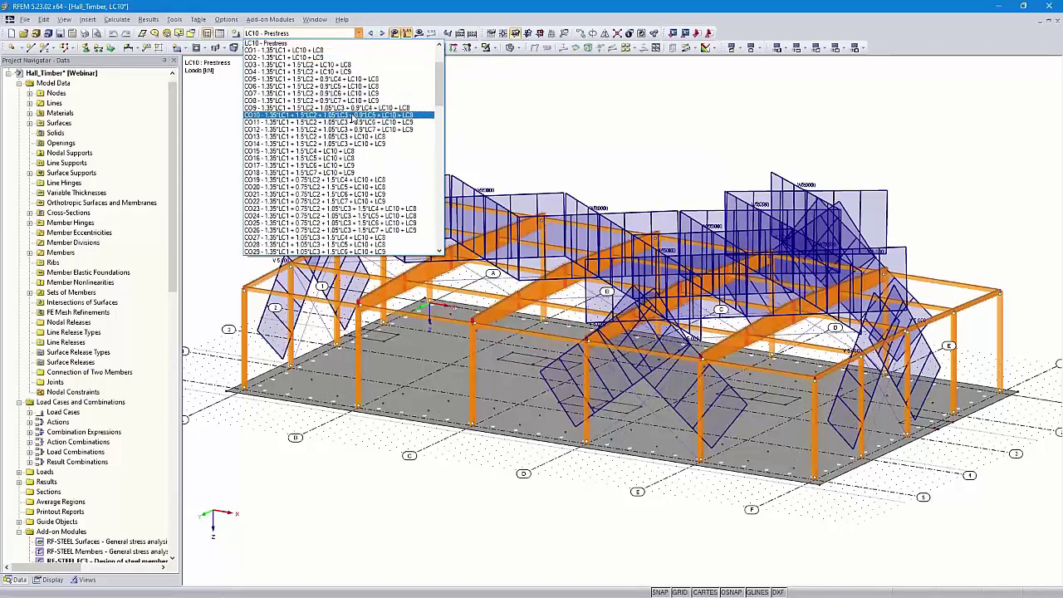
scroll(352, 119, "down", 8)
scroll(352, 118, "down", 11)
scroll(352, 119, "down", 7)
scroll(356, 170, "down", 5)
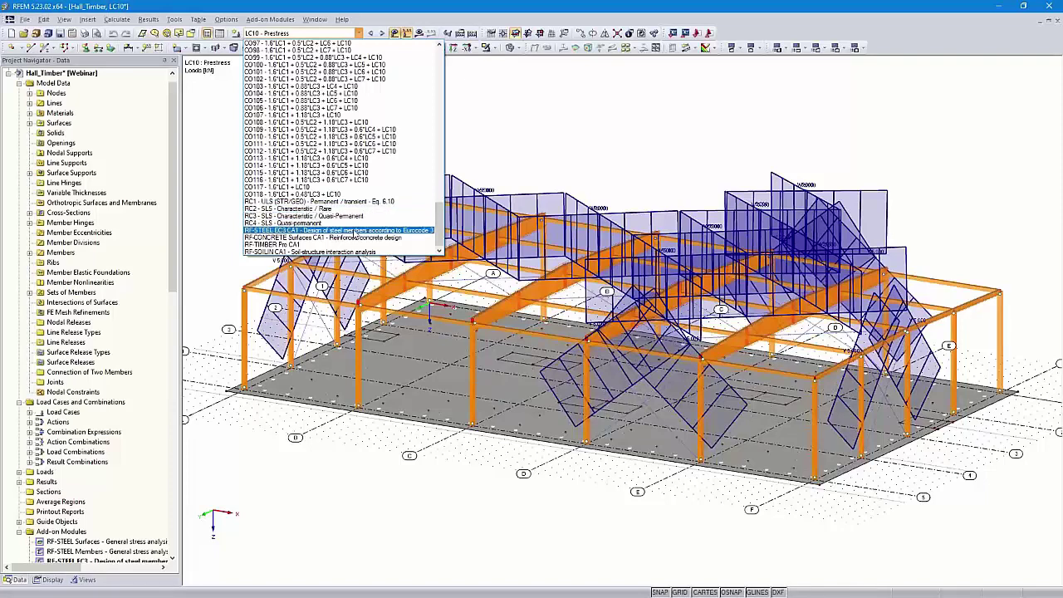
- Display RF-STEEL EC3 CA1 results, then RF-CONCRETE Surfaces CA1 and RF-TIMBER Pro CA1 design ratios
left_click(355, 233)
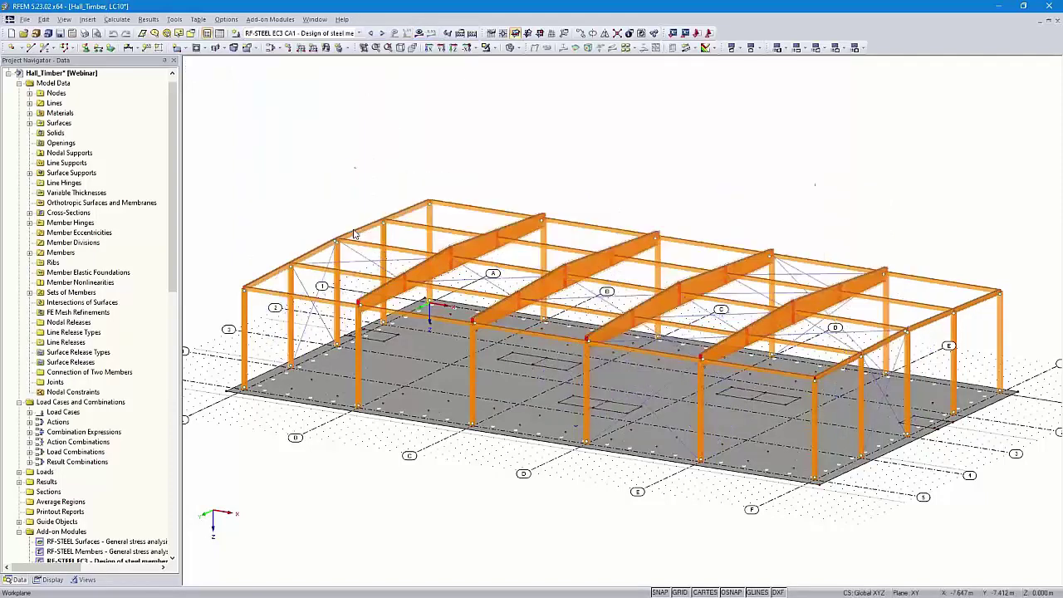
left_click(419, 36)
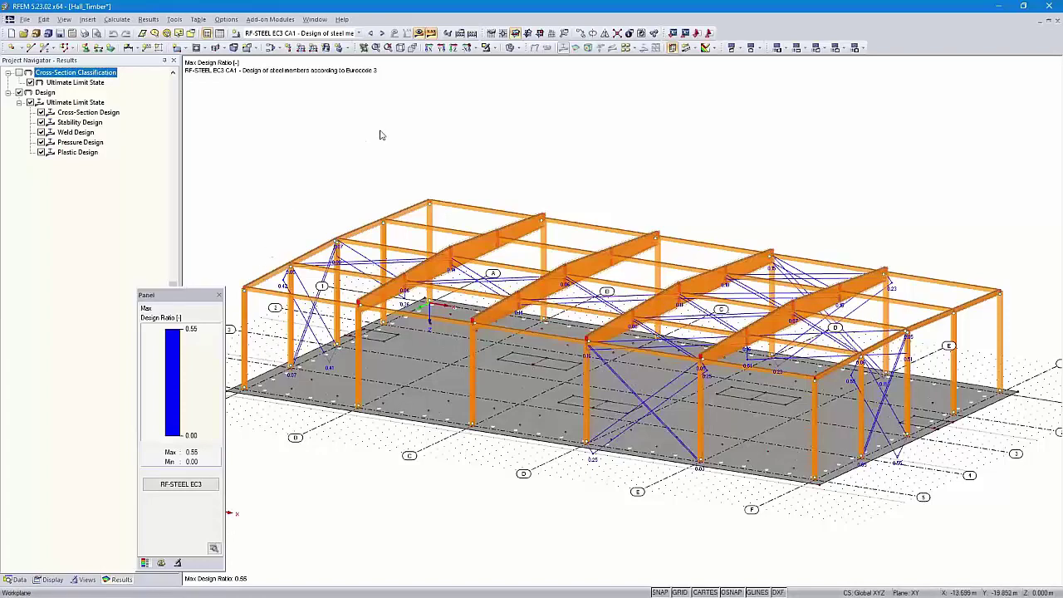
left_click(383, 34)
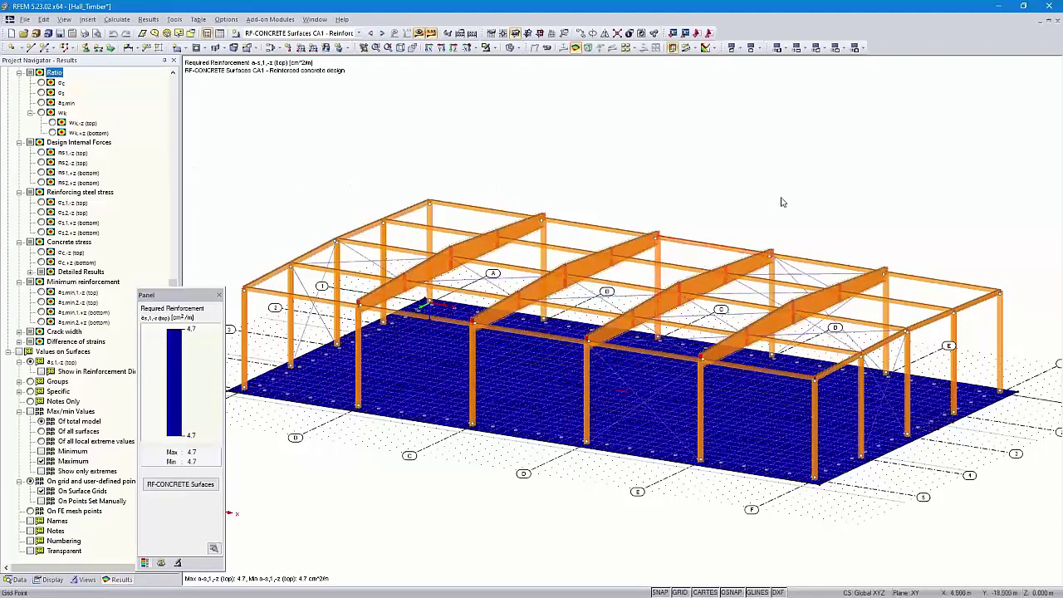
left_click(381, 33)
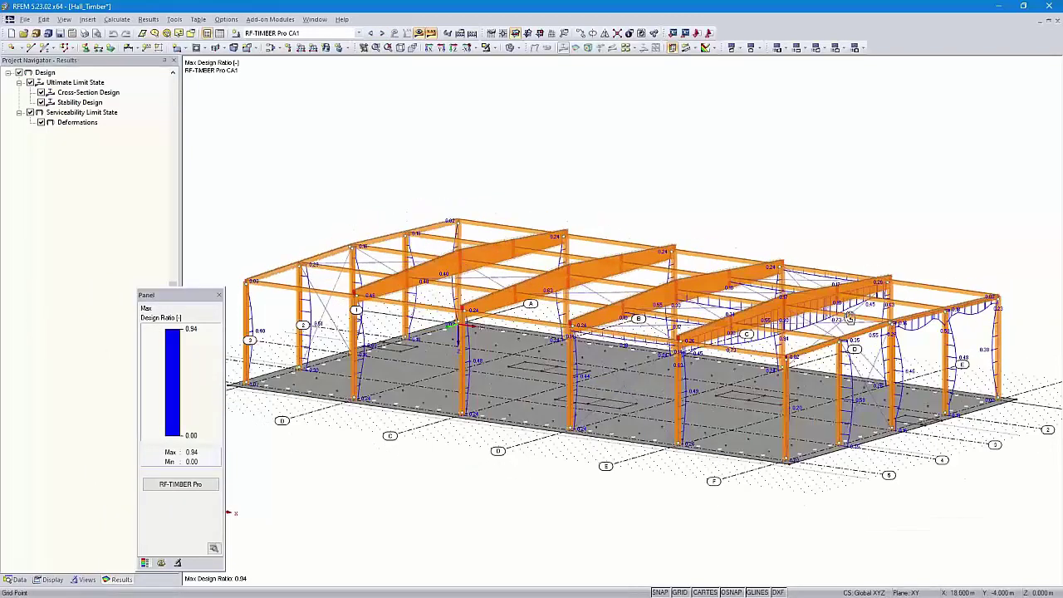
- Reset the hall to an isometric view and show the RF-SOILIN CA1 soil interaction results
middle_click_drag(848, 318, 780, 324, "ctrl")
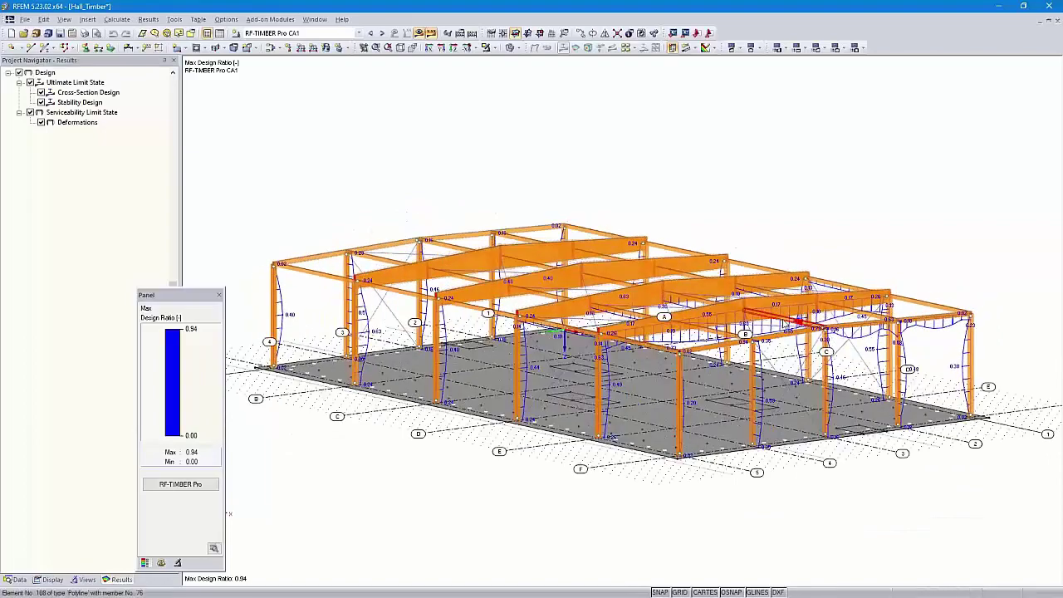
scroll(741, 326, "up", 3)
scroll(742, 326, "up", 5)
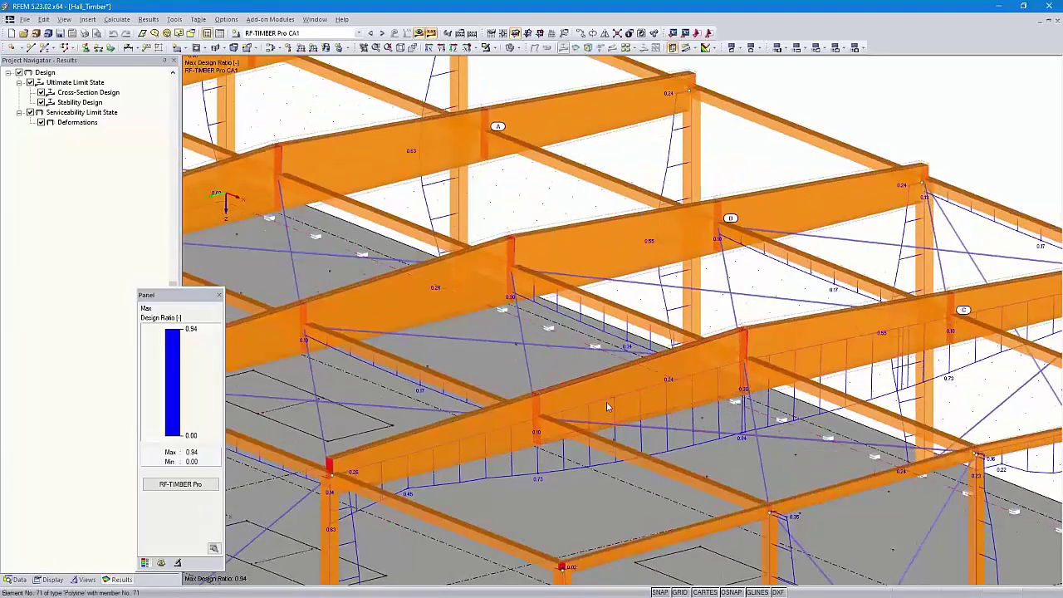
scroll(614, 387, "down", 6)
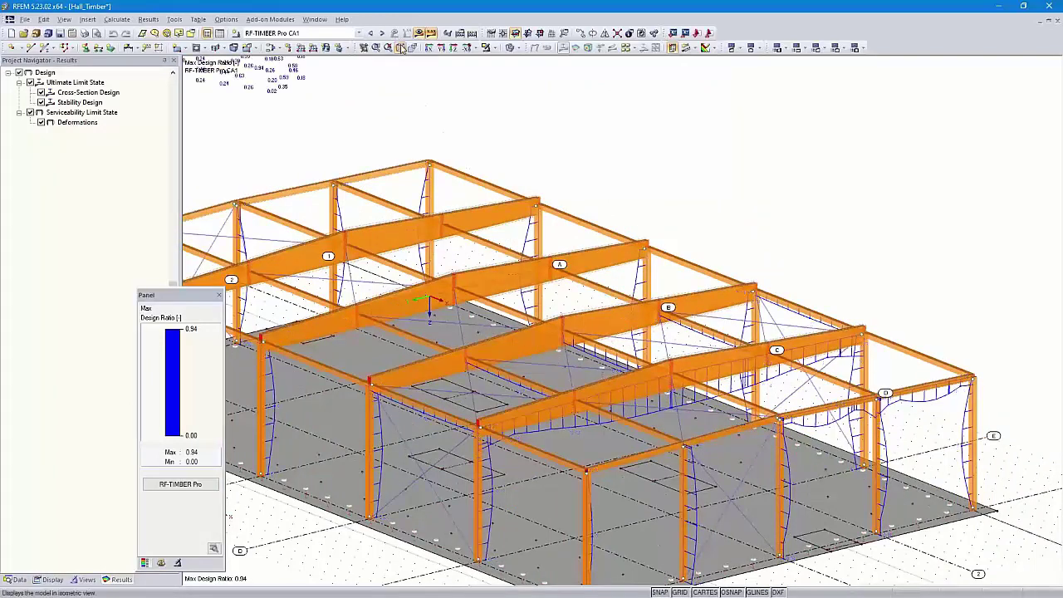
left_click(393, 35)
left_click(383, 34)
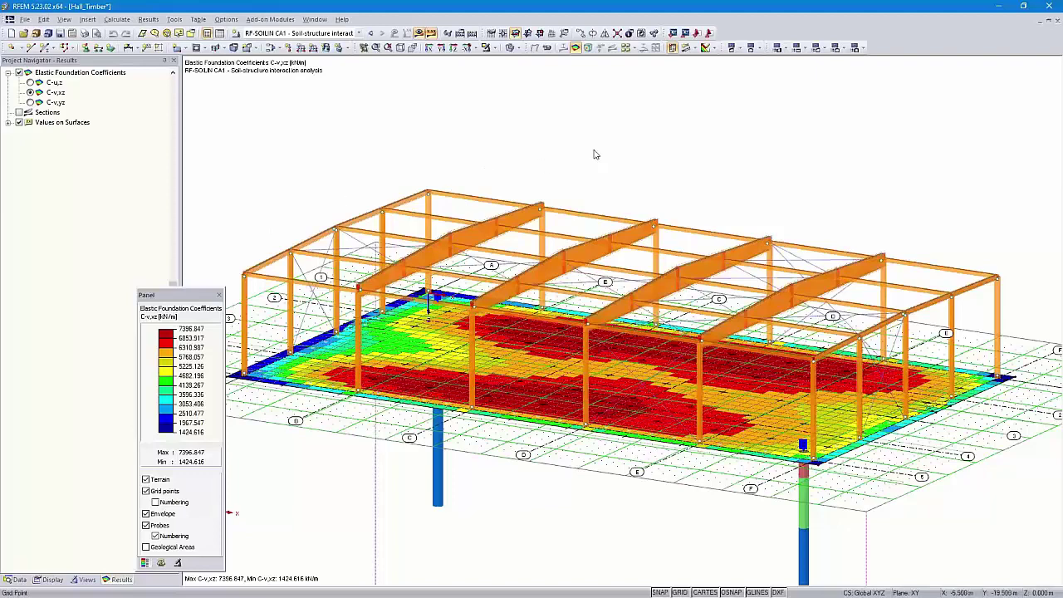
- Return to the RF-TIMBER Pro CA1 ratios and view the hall from directly above
left_click(371, 34)
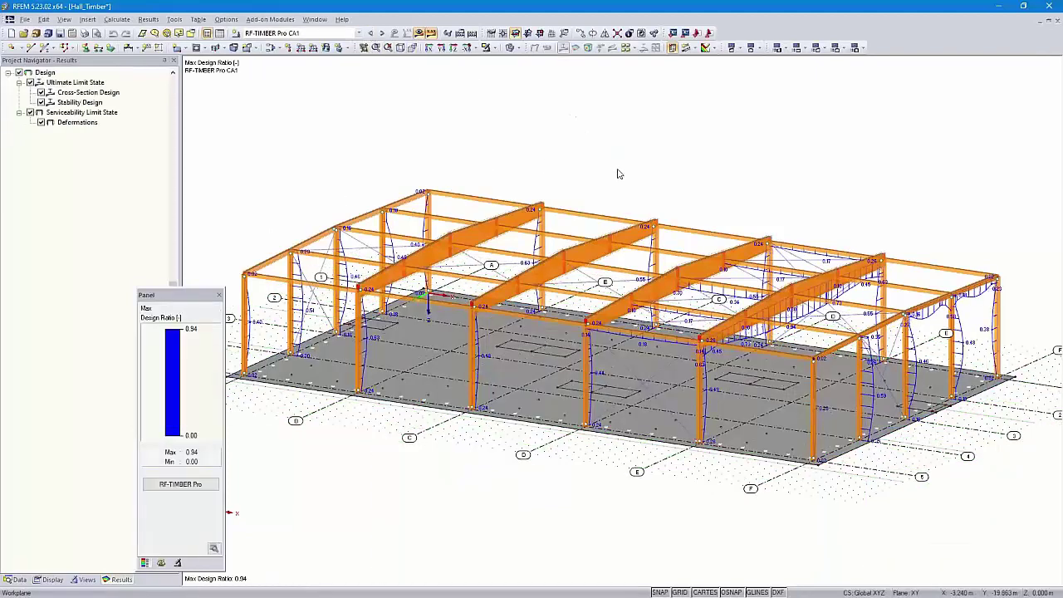
middle_click_drag(631, 169, 652, 177)
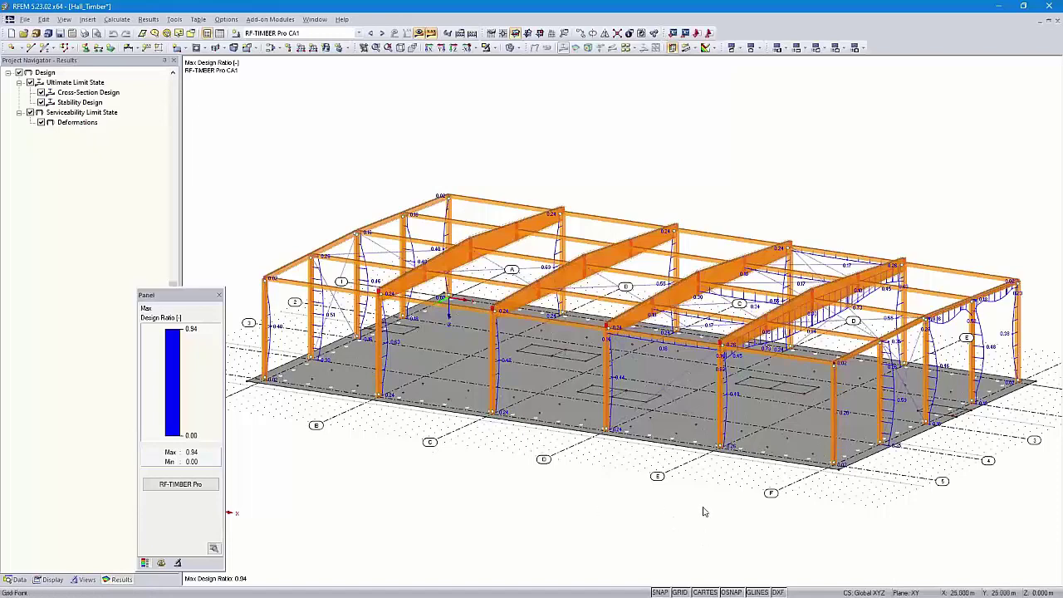
left_click(454, 47)
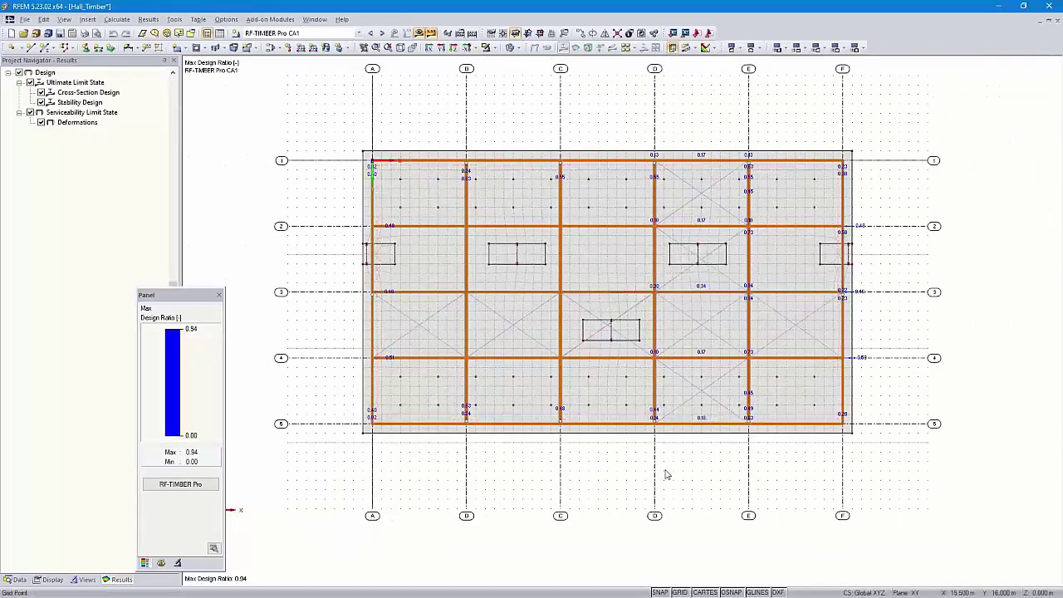
- Replace model-based grid sizing with fixed counts of 54/4 and 32/4 grid points
right_click(680, 591)
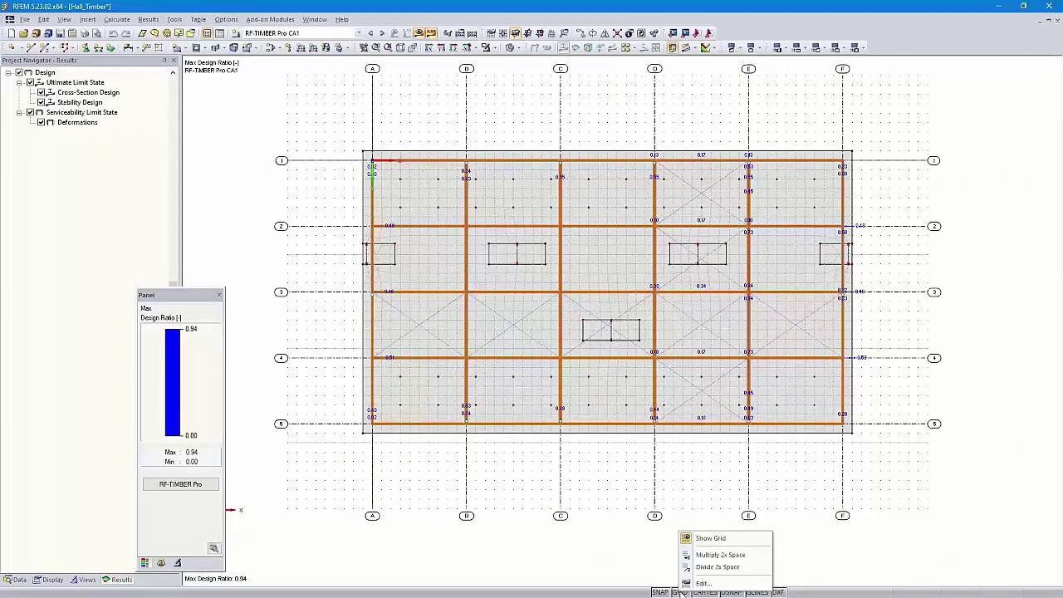
left_click(705, 584)
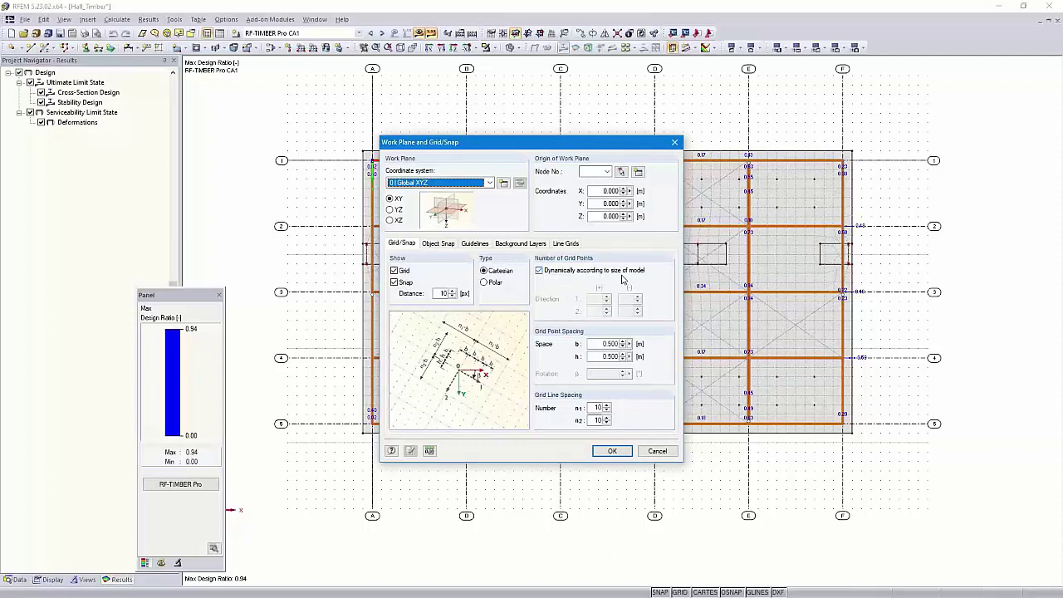
left_click(539, 271)
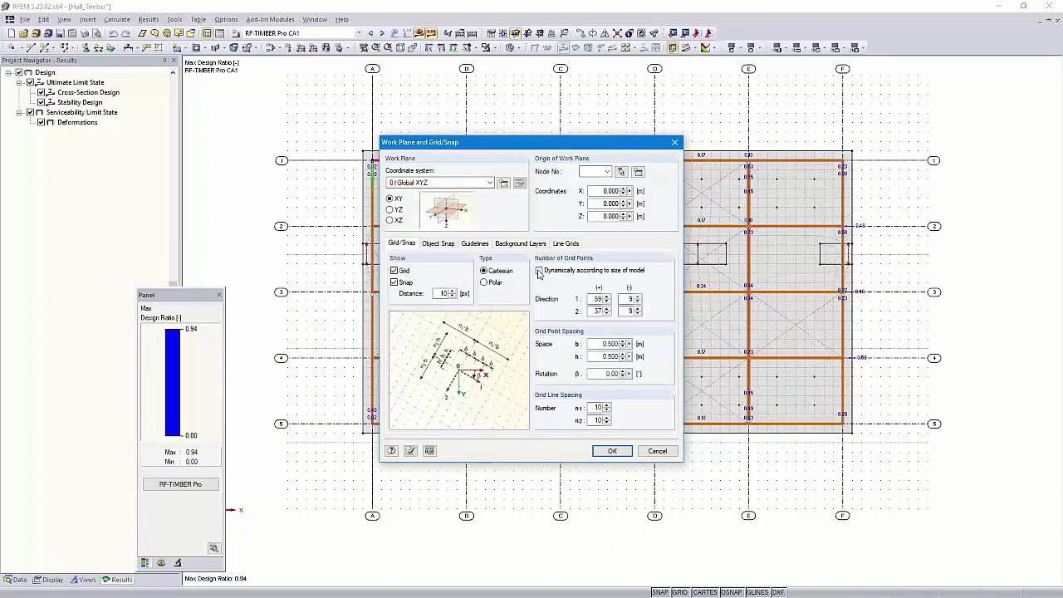
left_click(597, 299)
left_click_drag(590, 299, 619, 298)
type("4")
key("Tab")
type("3")
left_click(613, 453)
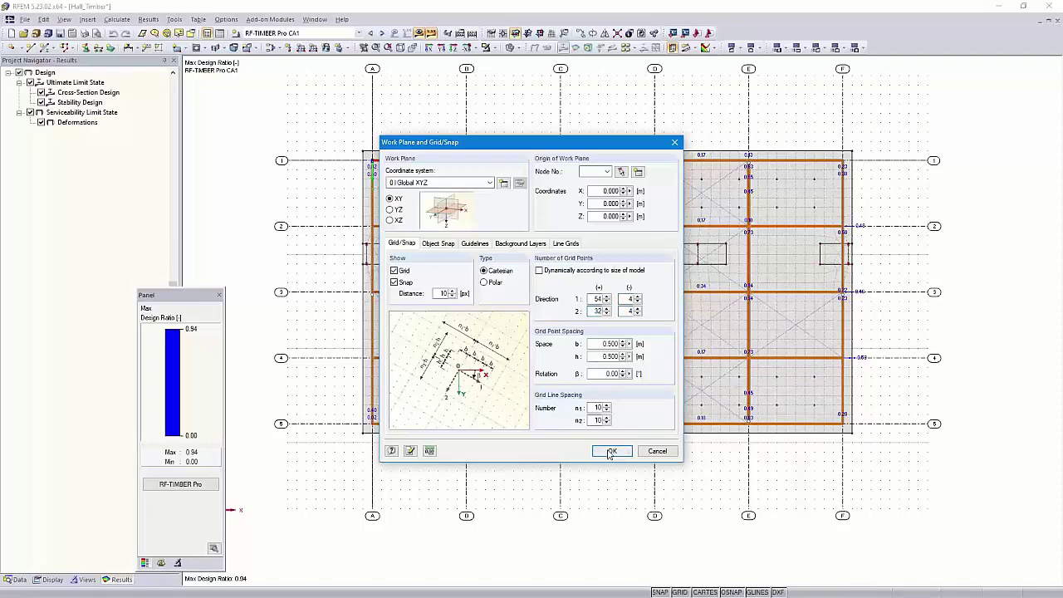
left_click(610, 451)
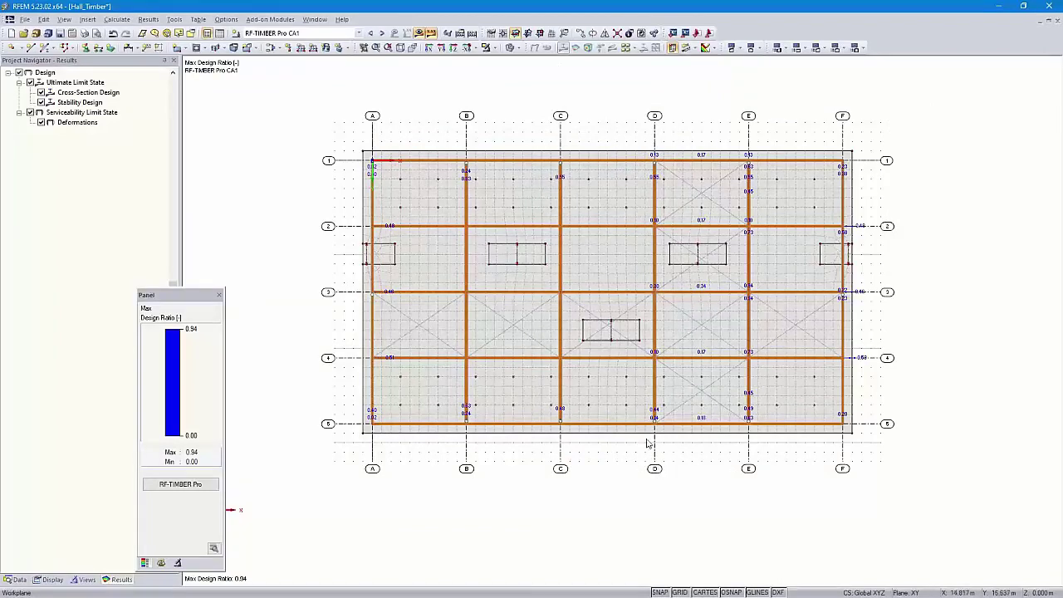
scroll(648, 428, "up", 2)
scroll(652, 409, "down", 2)
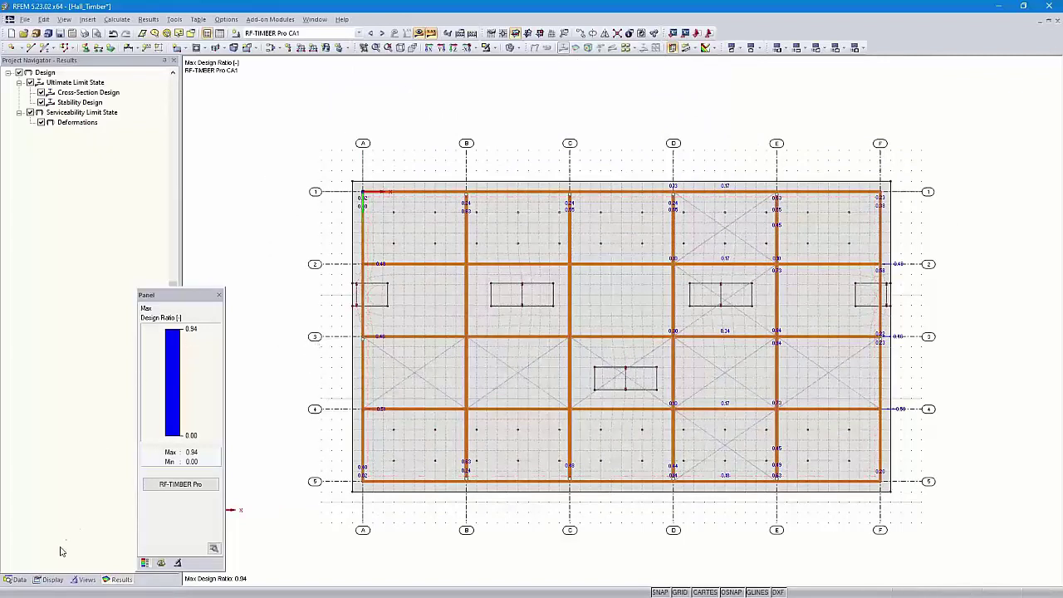
left_click(50, 579)
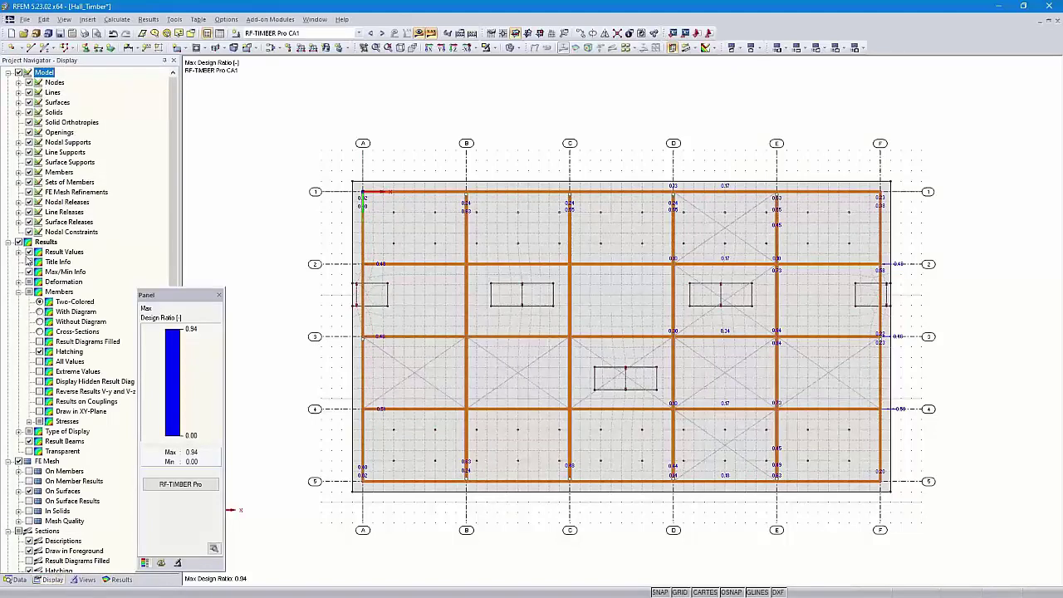
scroll(33, 266, "down", 12)
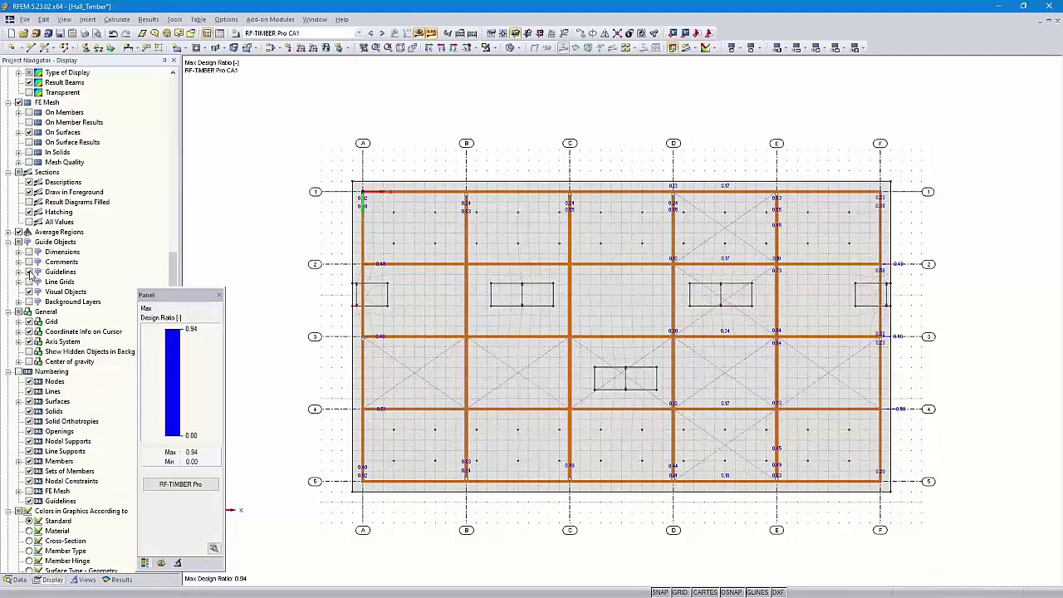
left_click(29, 273)
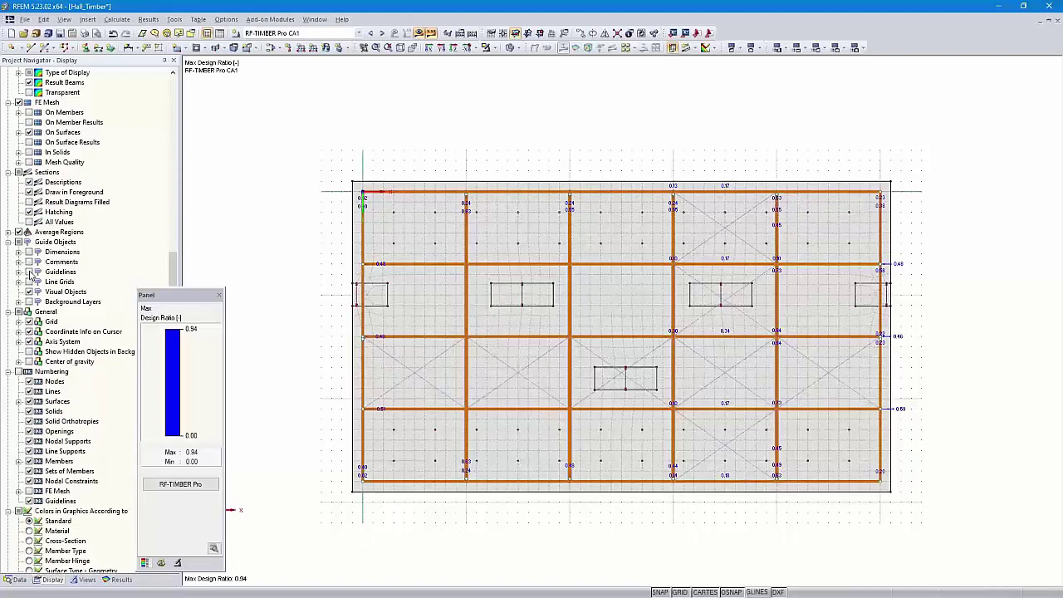
left_click(29, 272)
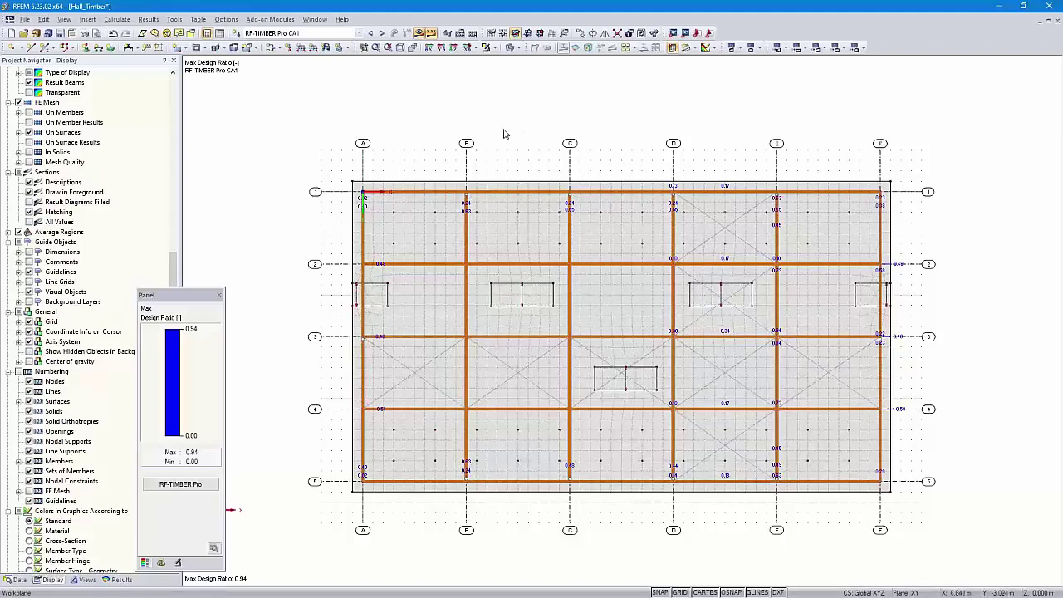
- Make only the selected hall members visible, hiding the floor slab, in isometric view
left_click(401, 49)
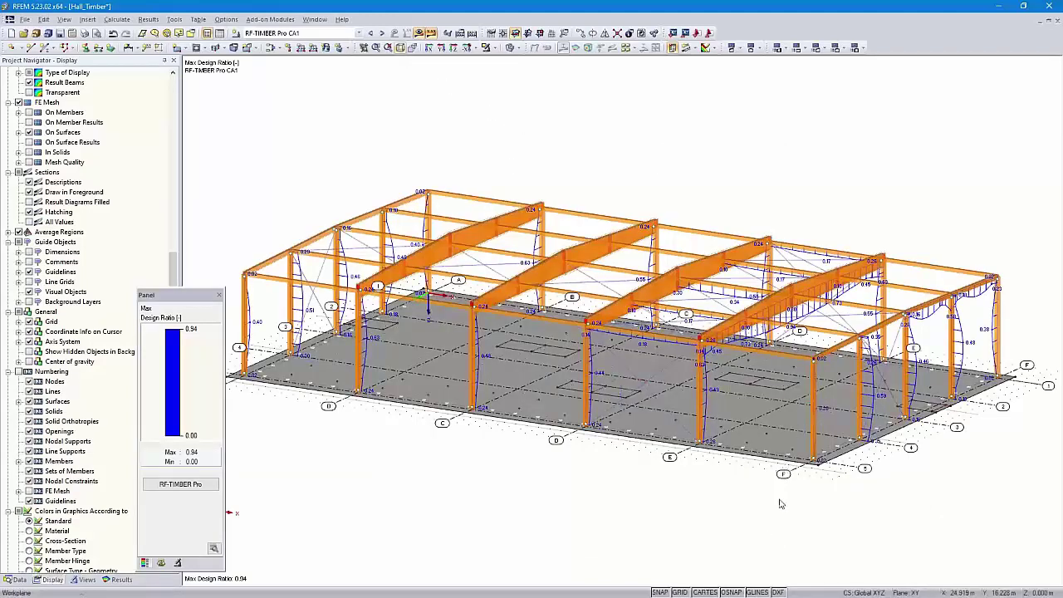
middle_click_drag(776, 520, 911, 463, "ctrl")
left_click_drag(1014, 212, 261, 332)
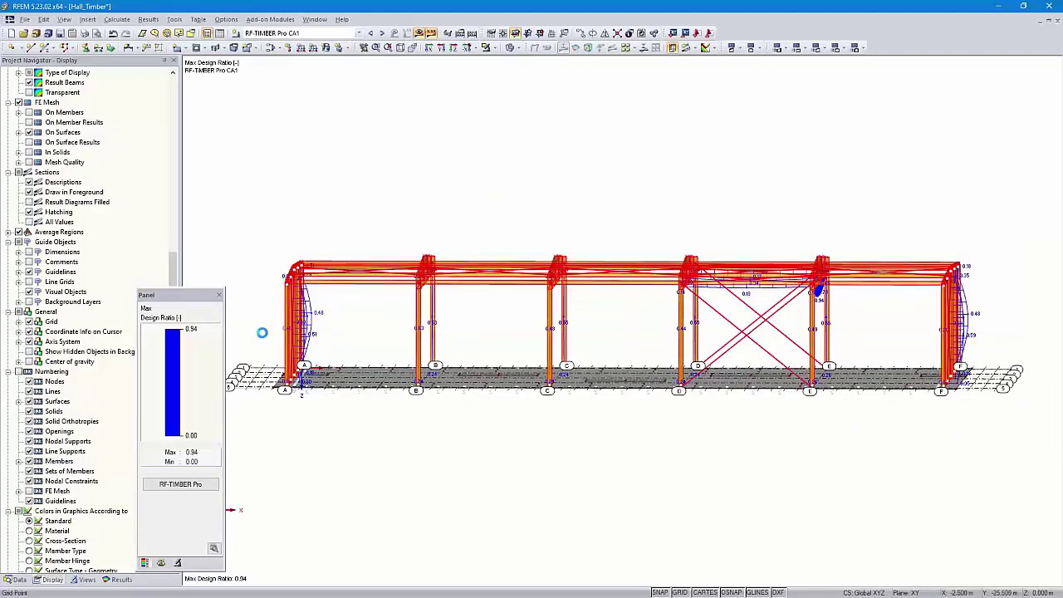
right_click(369, 283)
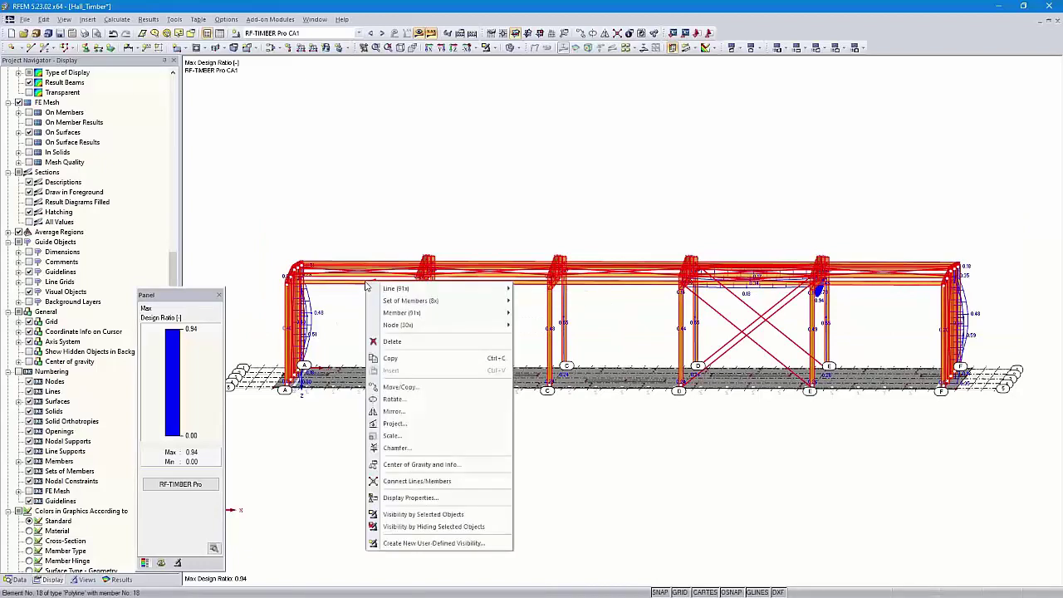
left_click(443, 518)
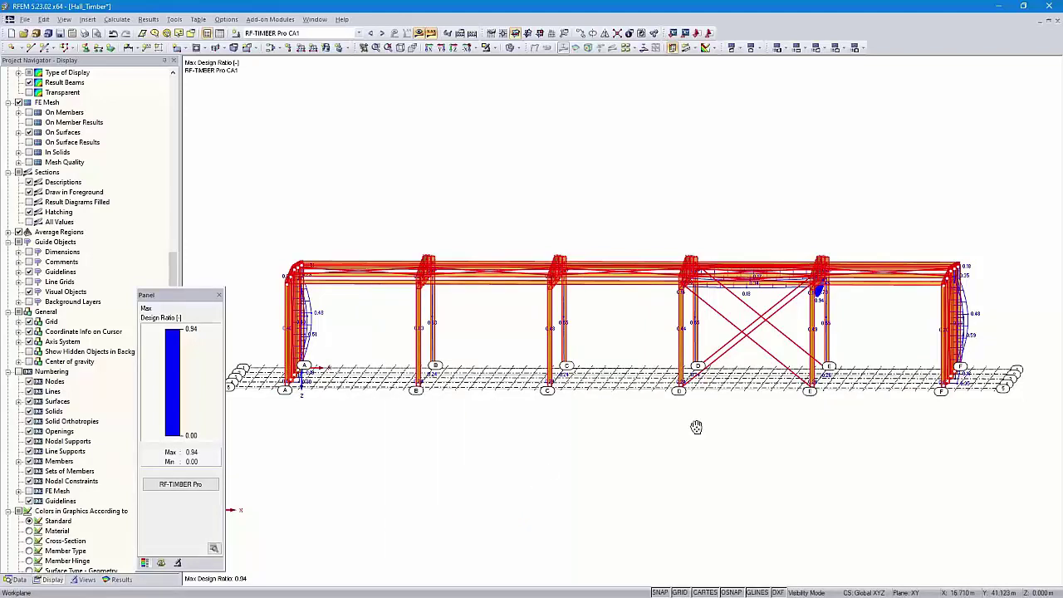
middle_click_drag(695, 427, 631, 467, "ctrl")
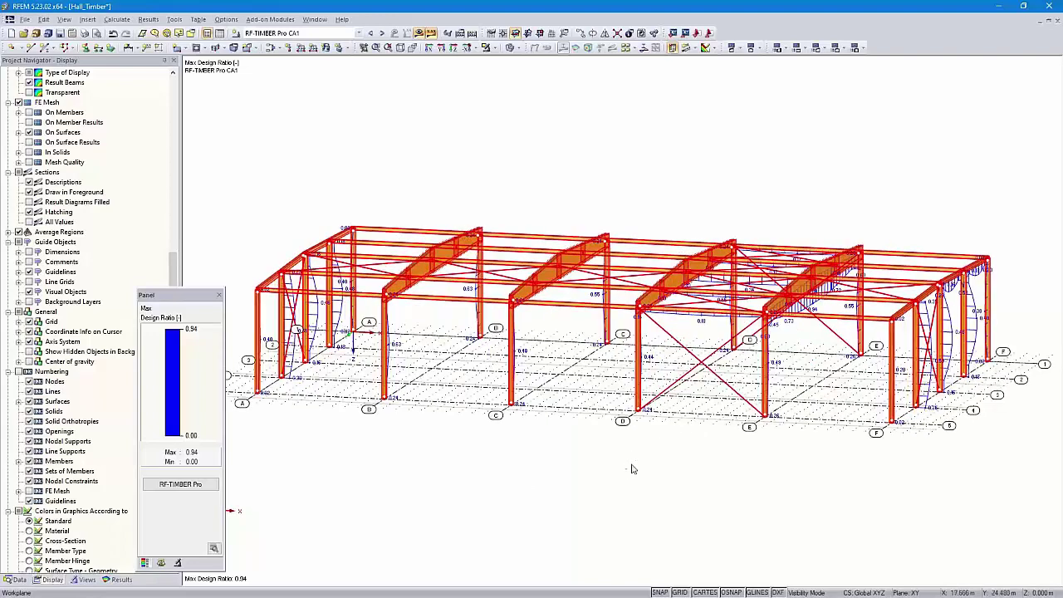
left_click(399, 47)
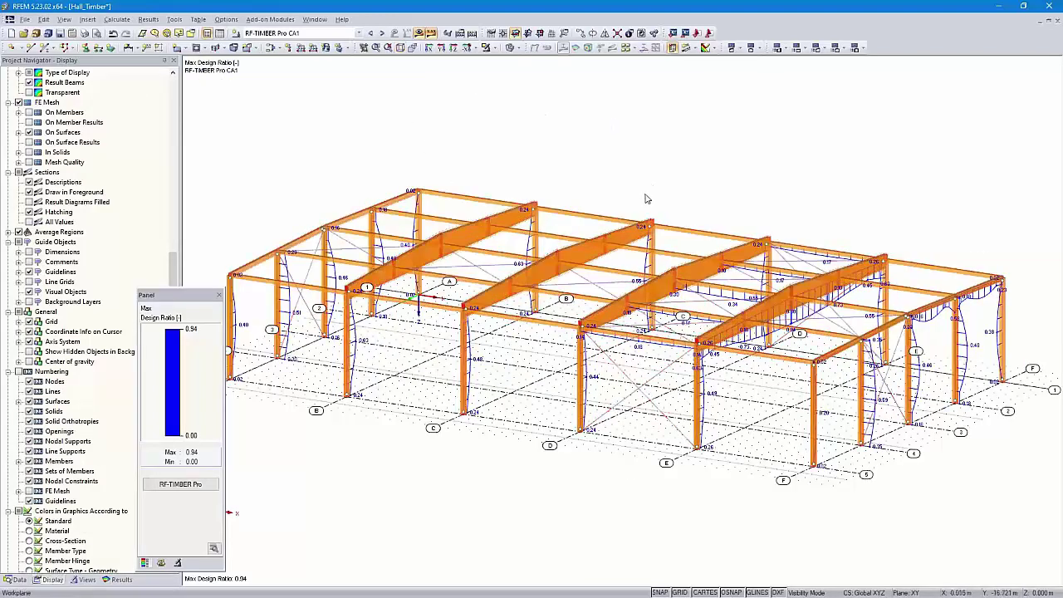
middle_click_drag(660, 184, 674, 189)
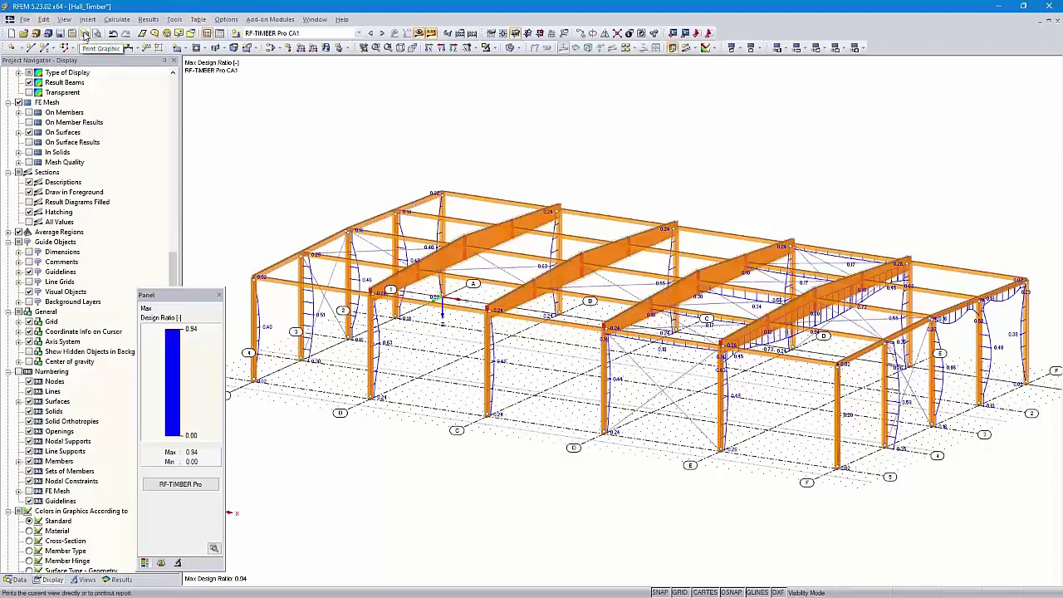
- Set up the Graphic Printout for the current view into report PR1 at 50% height
left_click(84, 33)
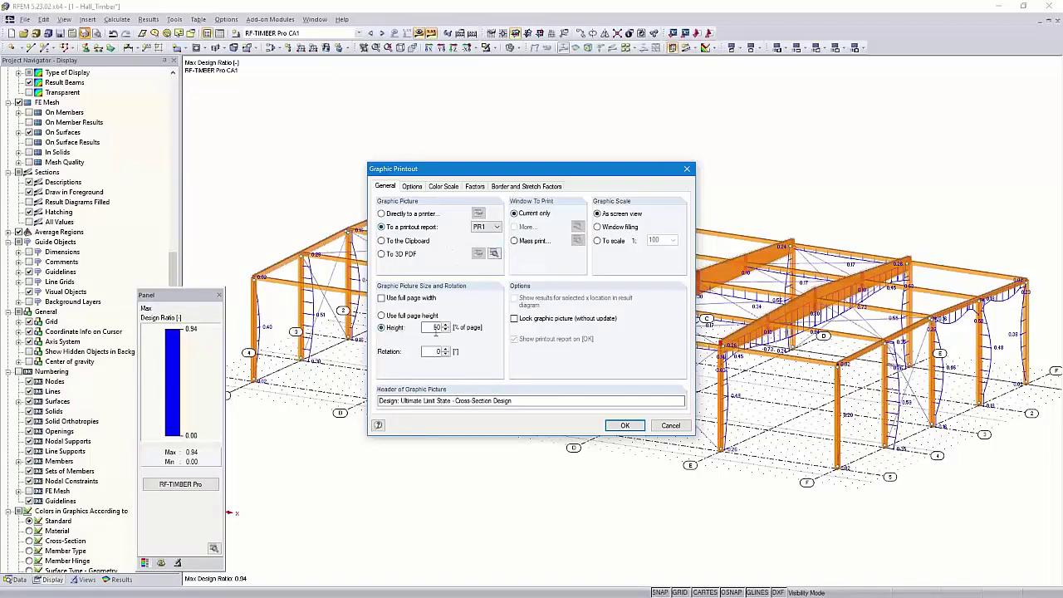
left_click(433, 327)
left_click(433, 352)
- Send the graphic to a new report using the 'Input data and reduced results' template
left_click(623, 425)
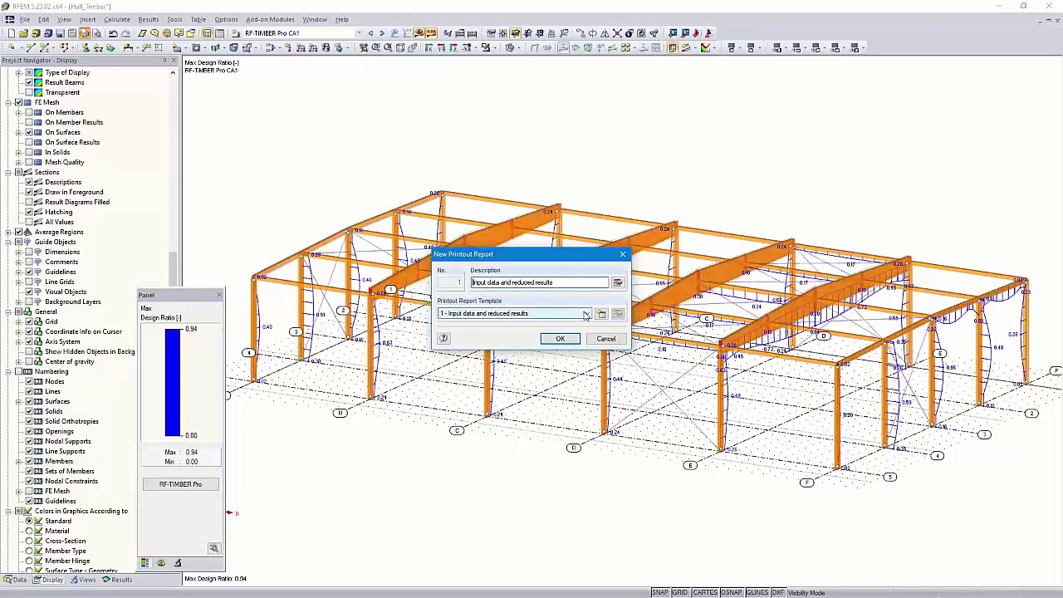
left_click(585, 314)
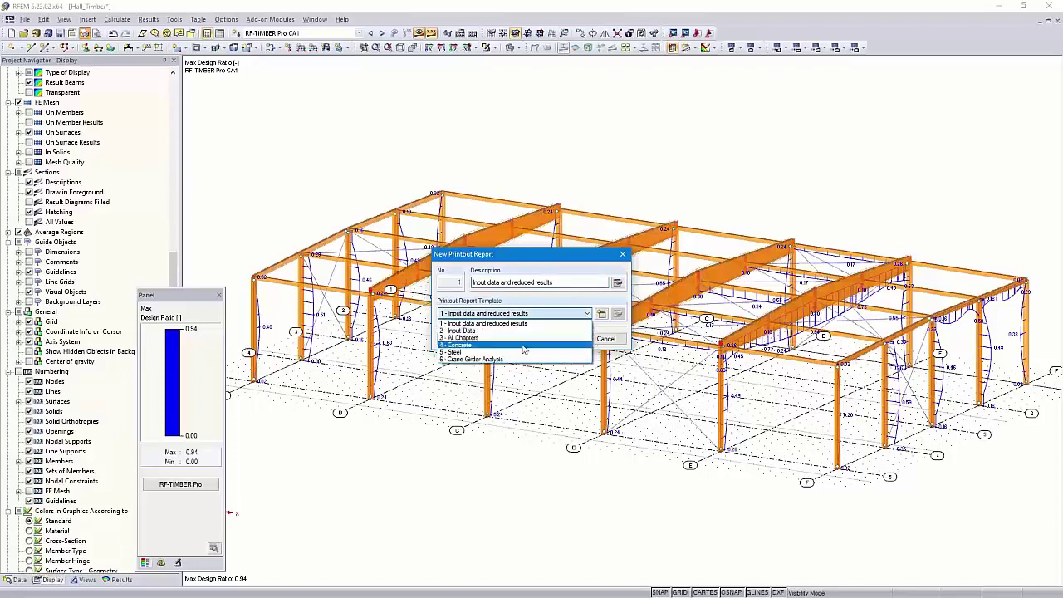
left_click(552, 303)
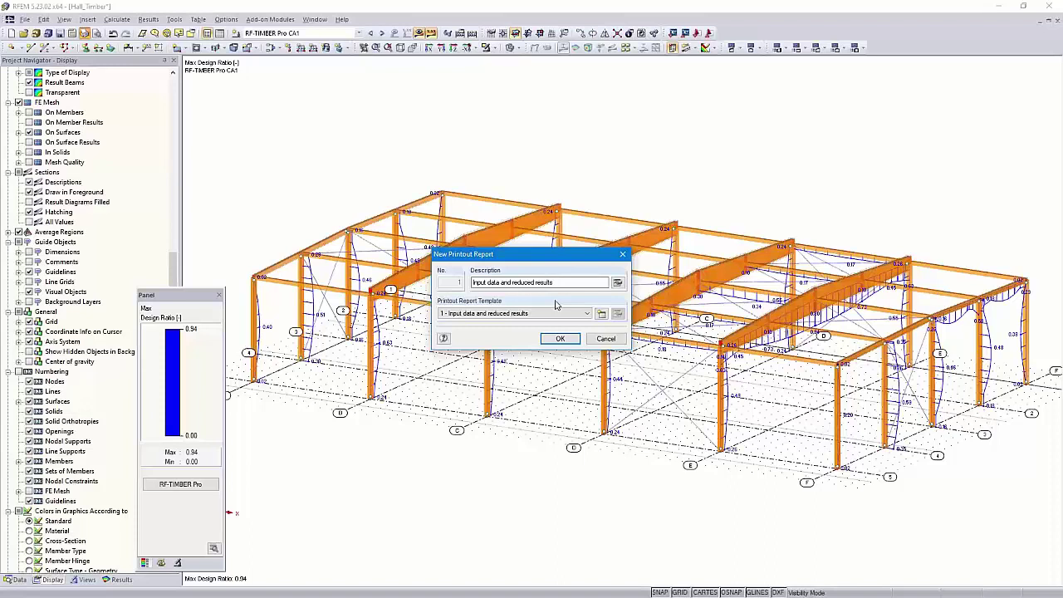
- Exclude RFEM Data, Model Base Data, and RF-STEEL EC3 and RF-SOILIN module data from the report
left_click(618, 283)
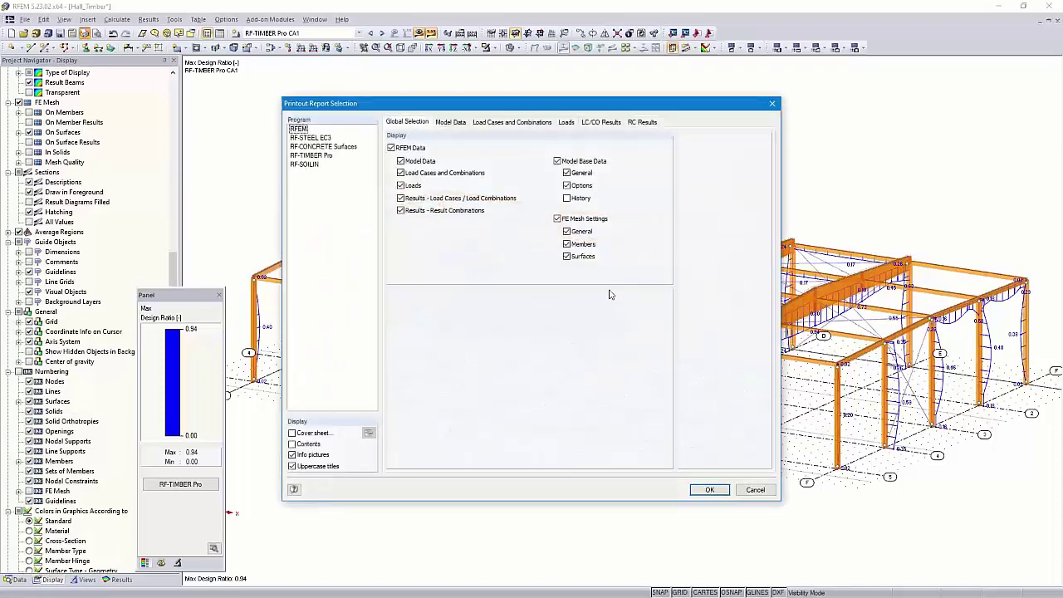
left_click(391, 147)
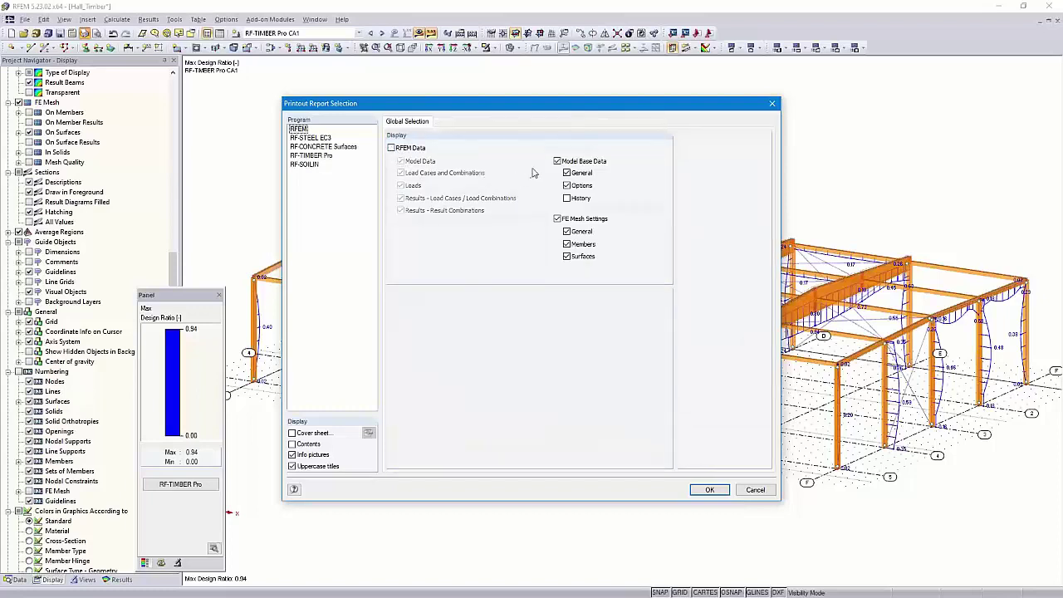
left_click(557, 161)
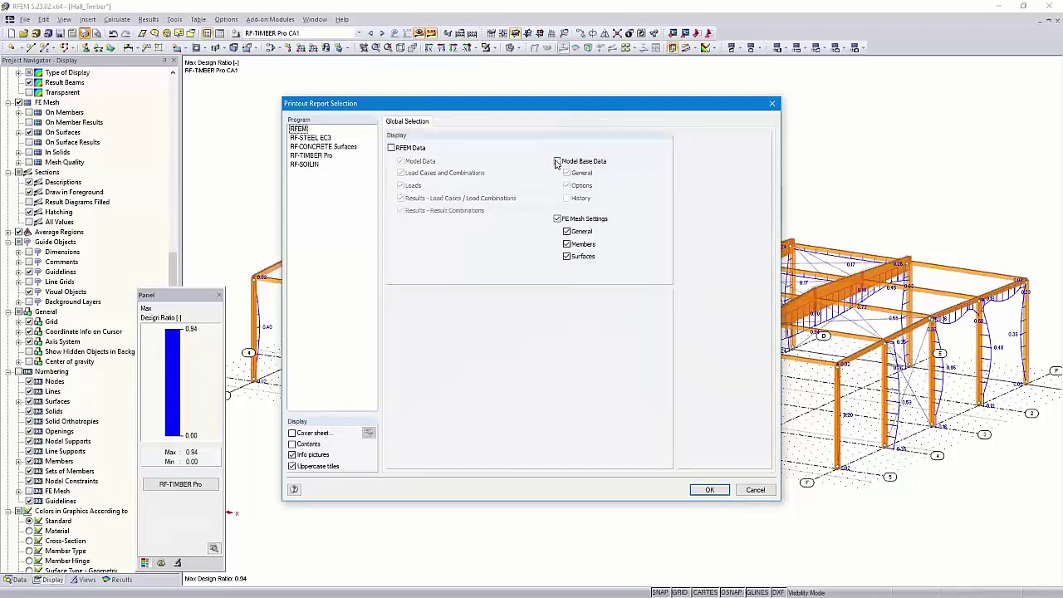
left_click(310, 138)
left_click(391, 148)
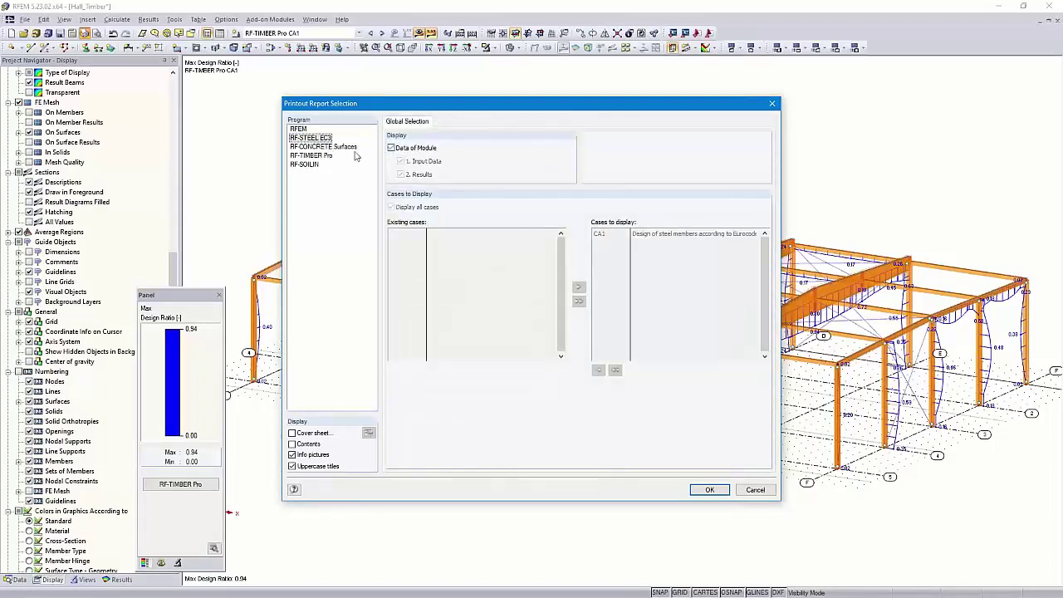
left_click(329, 147)
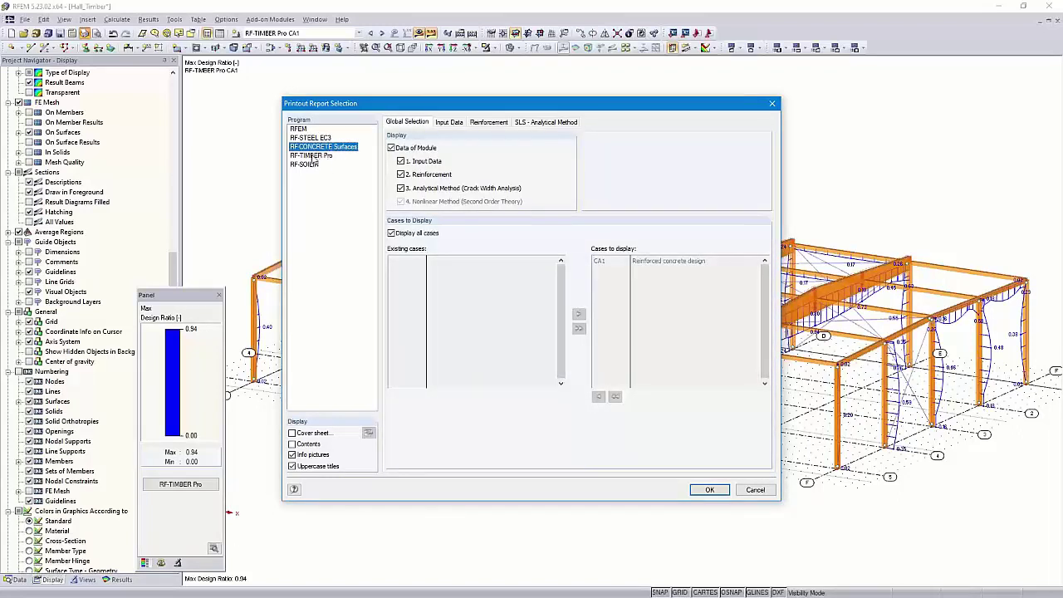
left_click(314, 156)
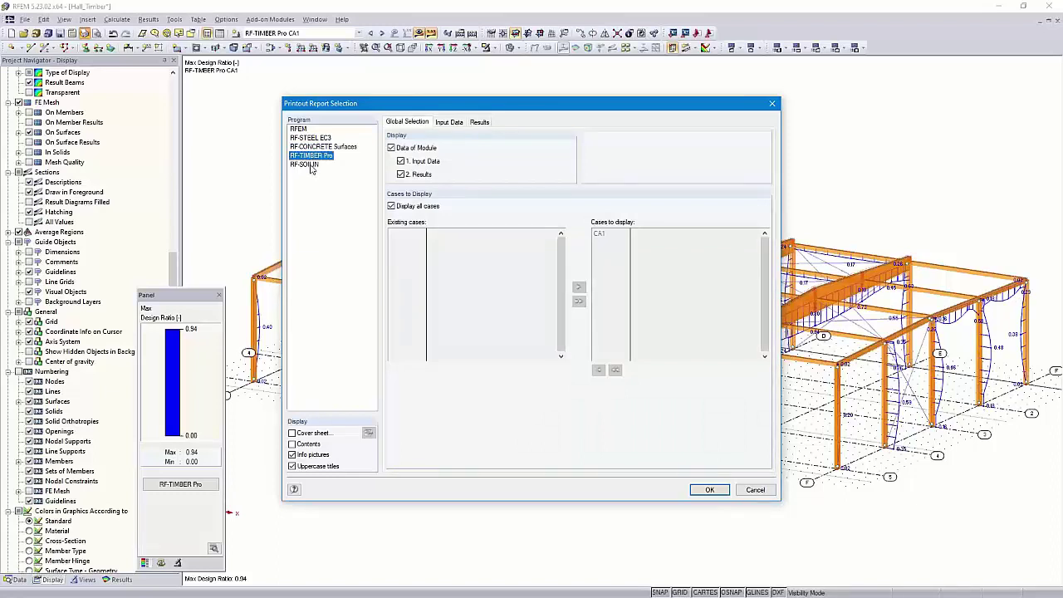
left_click(313, 165)
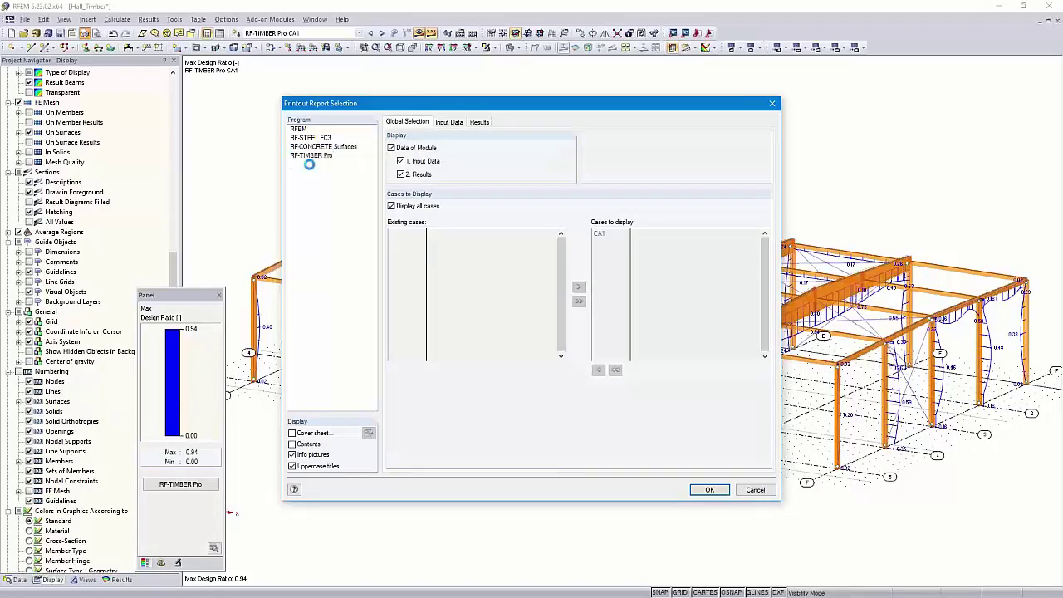
left_click(394, 149)
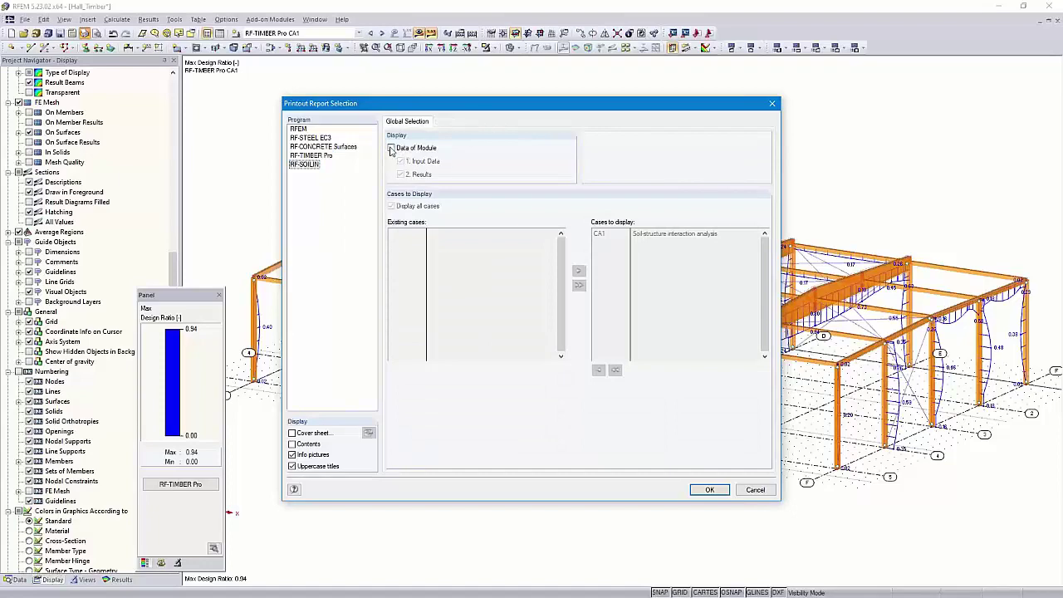
left_click(710, 489)
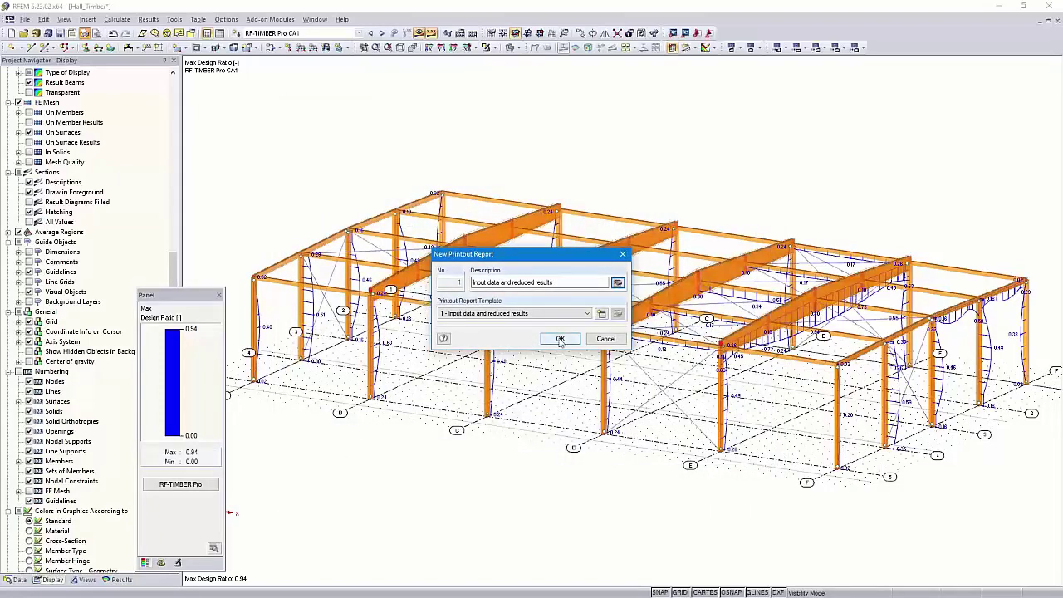
- Create report PR1 and view page 24 alone, enlarged on the cross-section design graphic
left_click(547, 338)
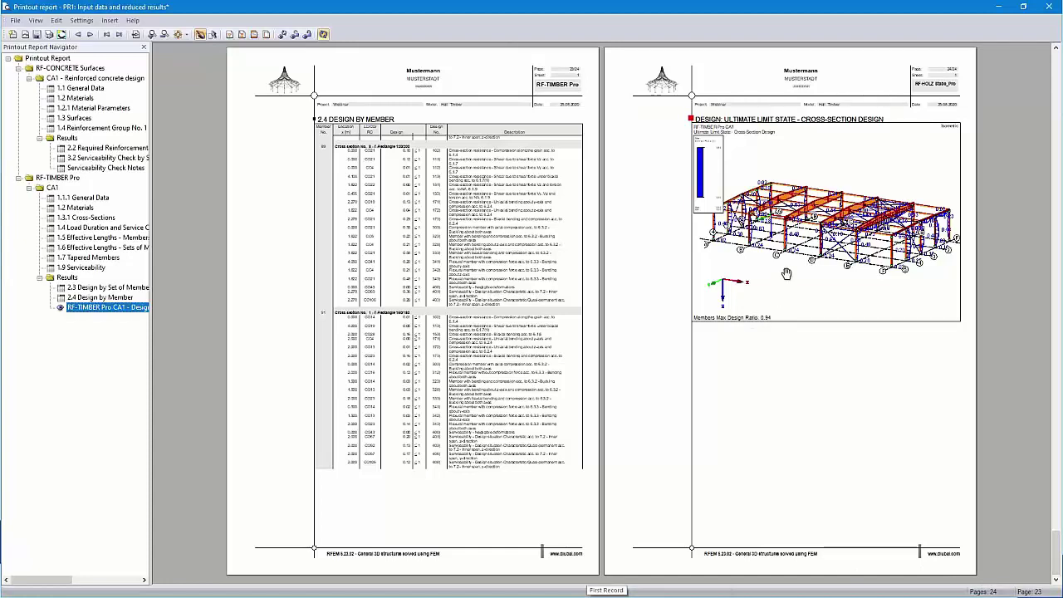
left_click(808, 262)
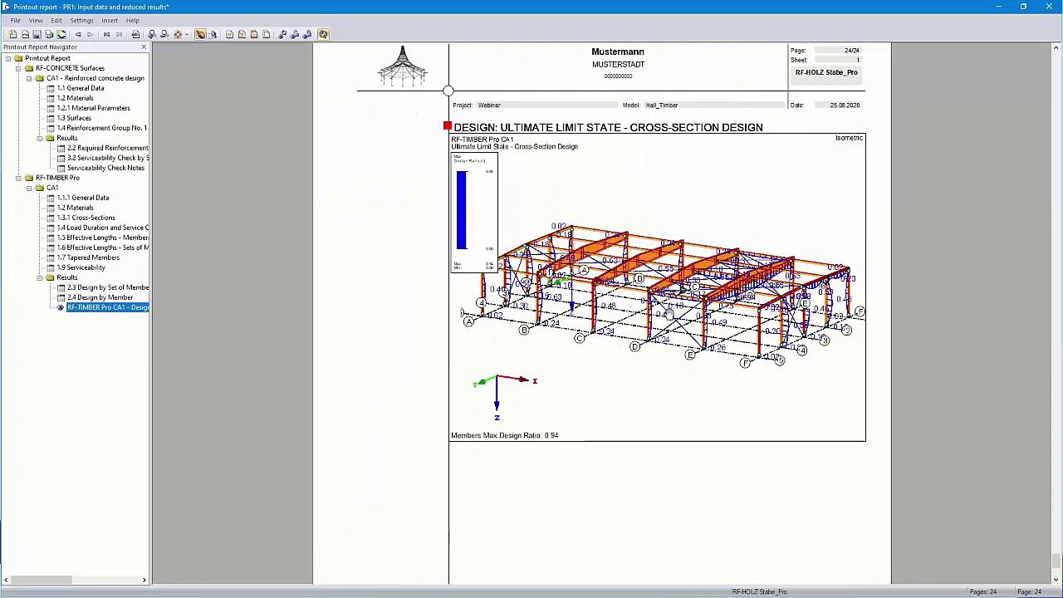
left_click(686, 313)
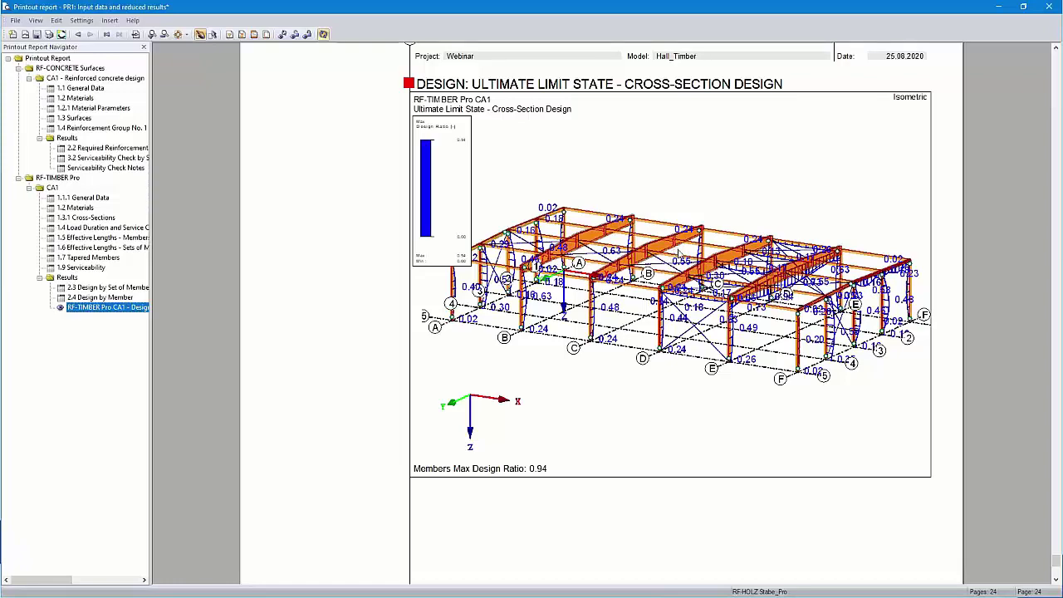
- Set the page 24 design graphic to full page height with 90° rotation, then zoom in to check it
right_click(677, 246)
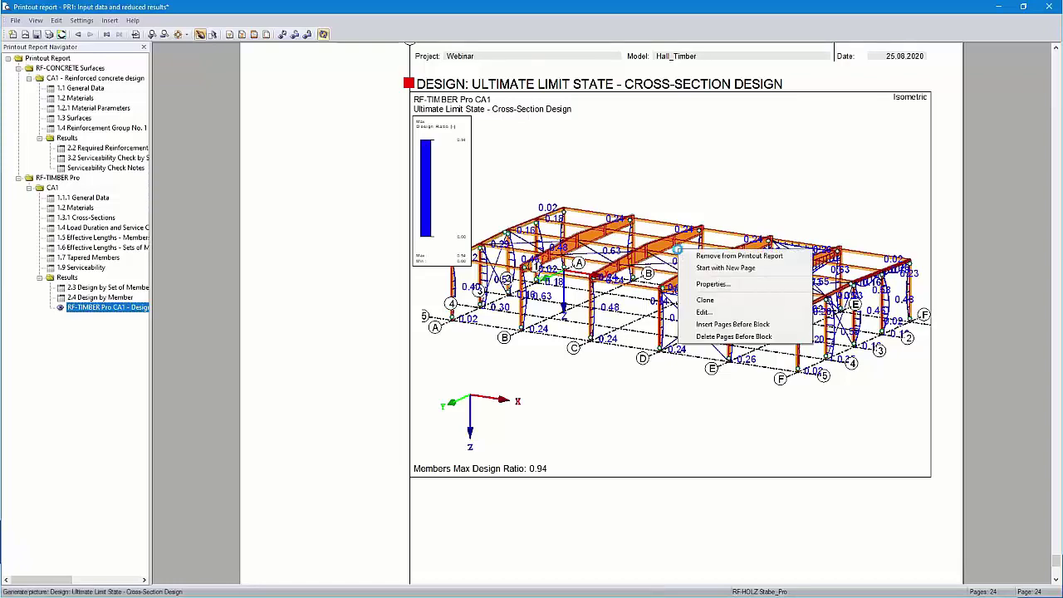
left_click(713, 285)
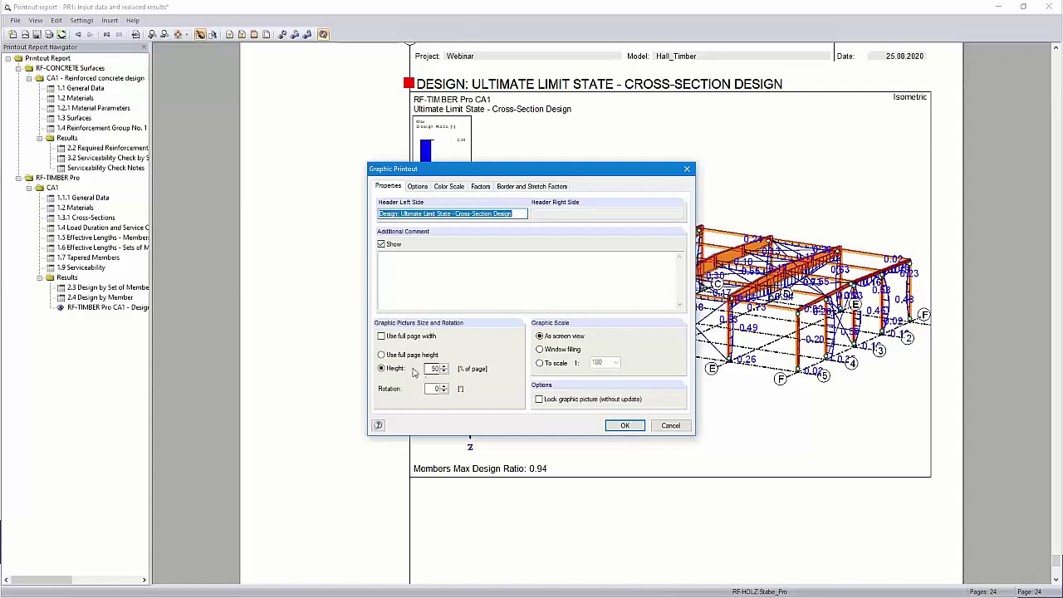
left_click(383, 356)
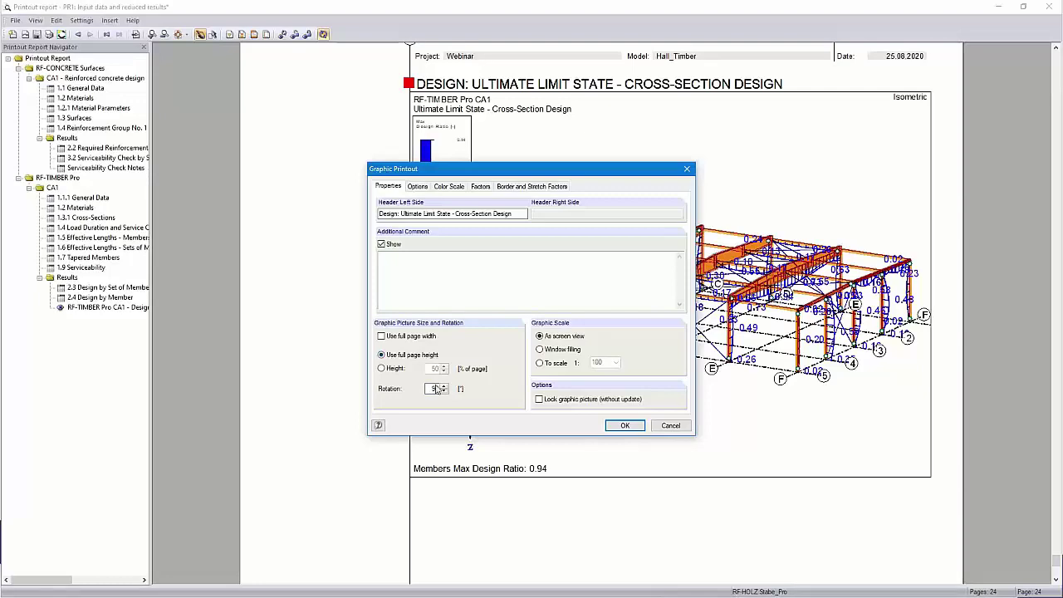
left_click(623, 424)
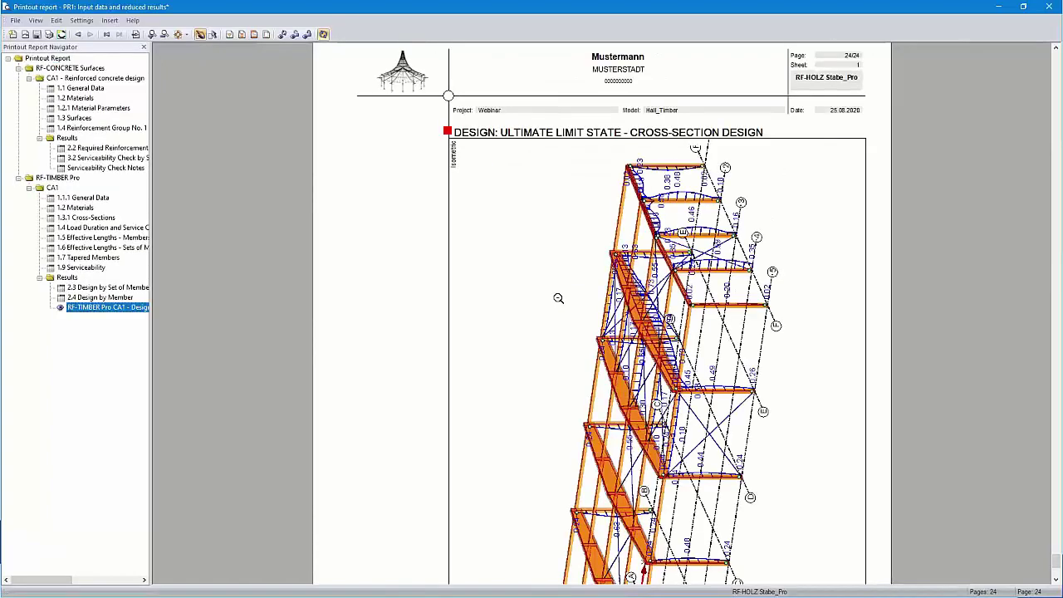
left_click(558, 298)
scroll(558, 298, "down", 3)
scroll(656, 313, "up", 1)
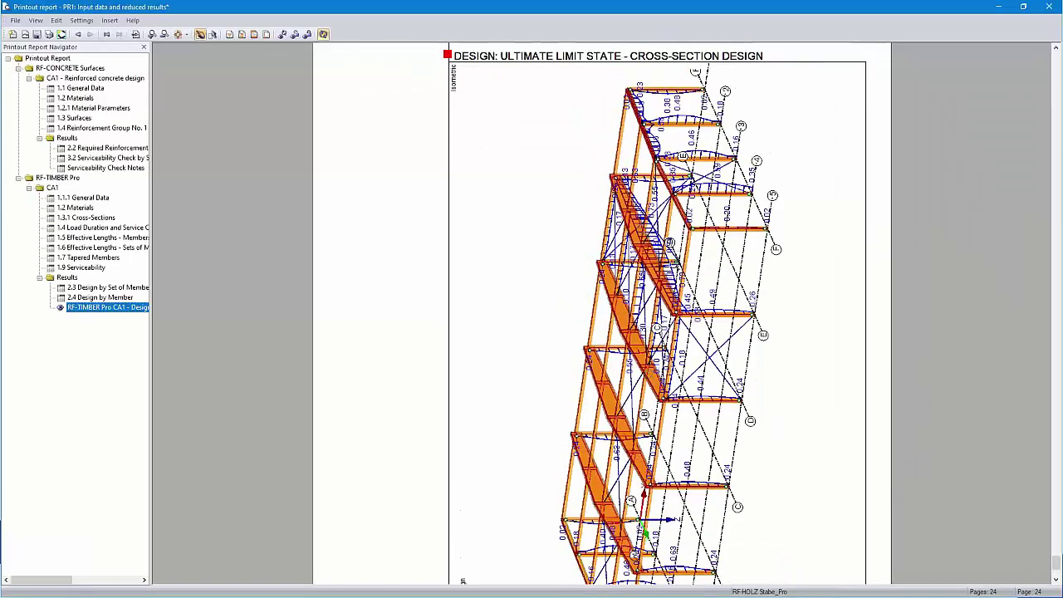
scroll(672, 341, "down", 1)
scroll(673, 340, "up", 1)
- Edit the report graphic so members display as Cross-Sections colour-coded by design ratio
right_click(645, 329)
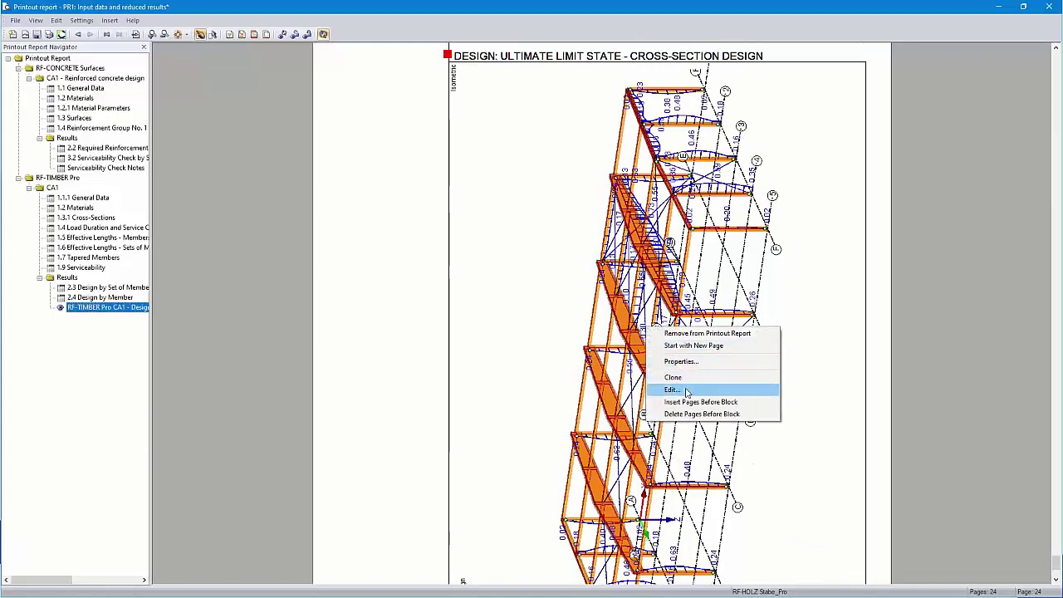
left_click(686, 392)
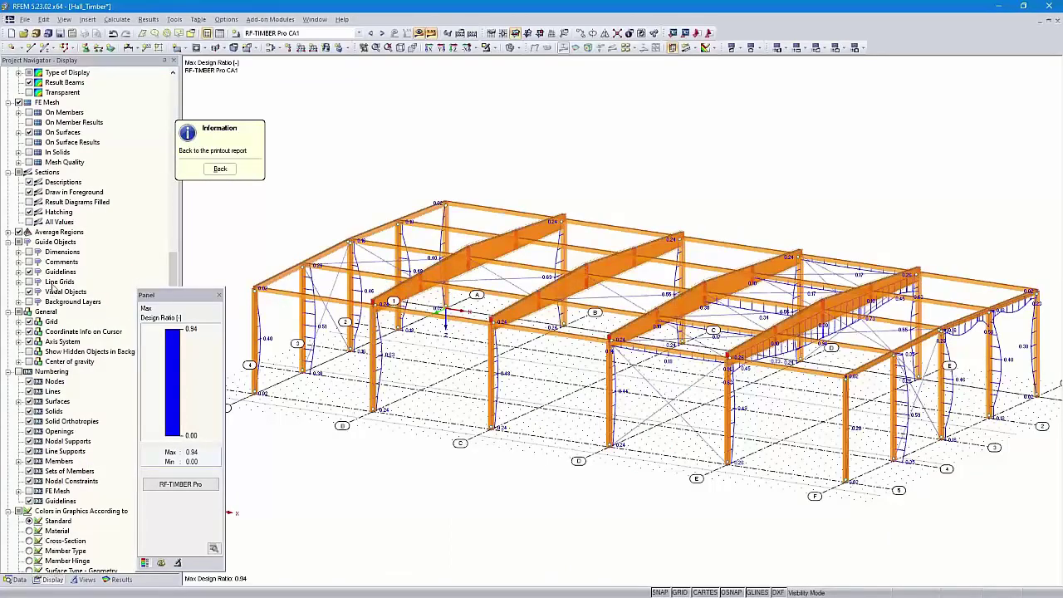
scroll(50, 283, "up", 12)
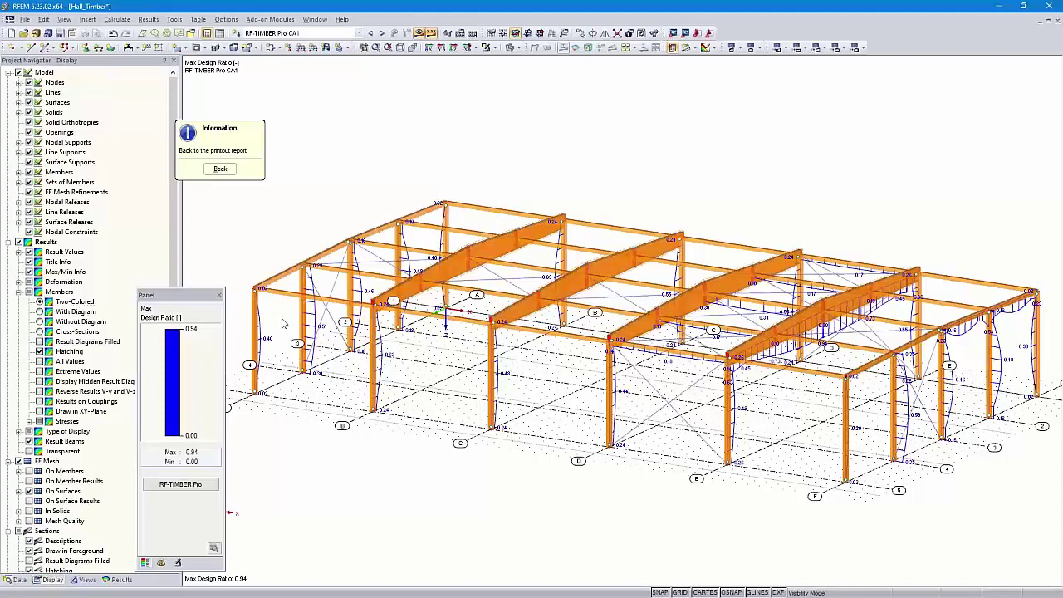
left_click(39, 313)
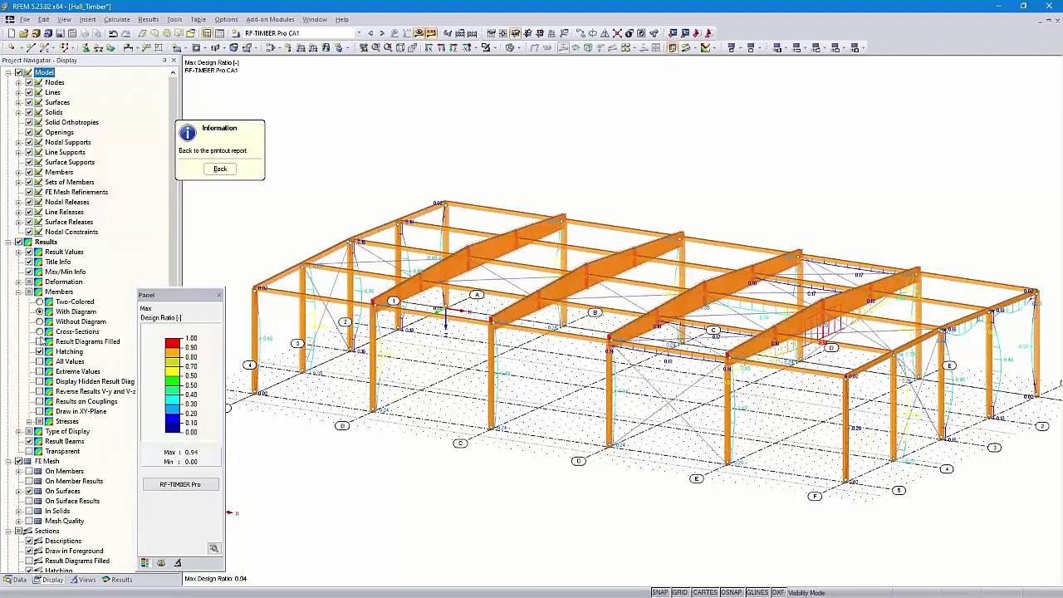
left_click(39, 322)
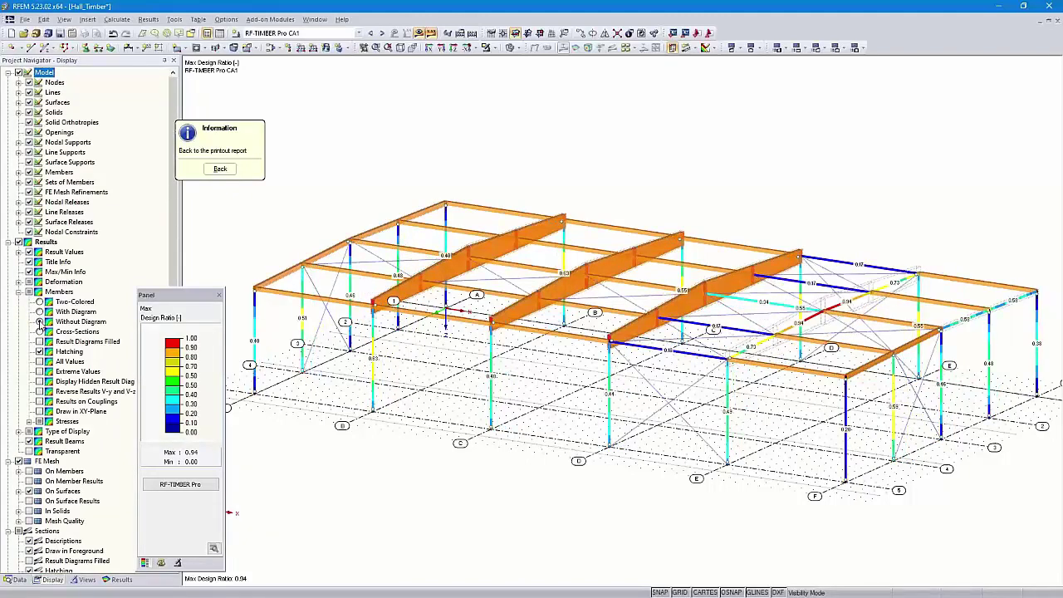
left_click(39, 332)
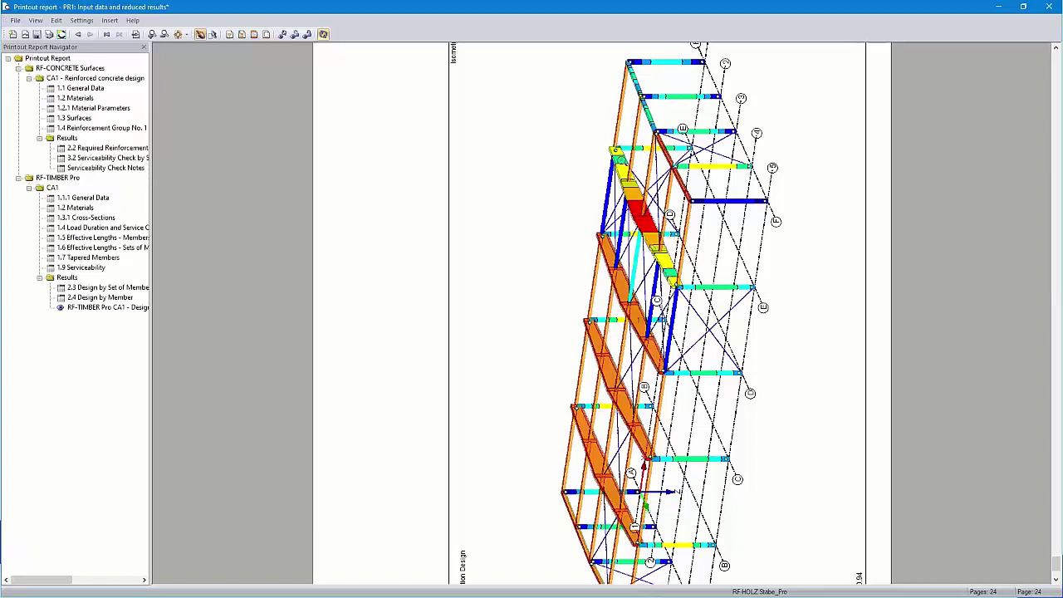
- Close the printout report and save it when prompted
left_click(1048, 7)
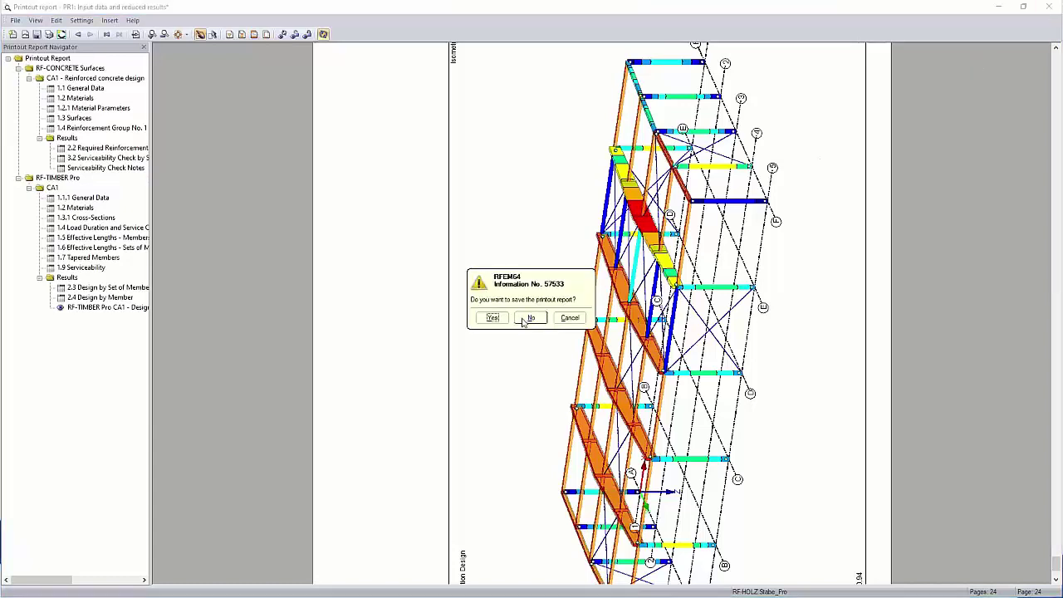
left_click(491, 318)
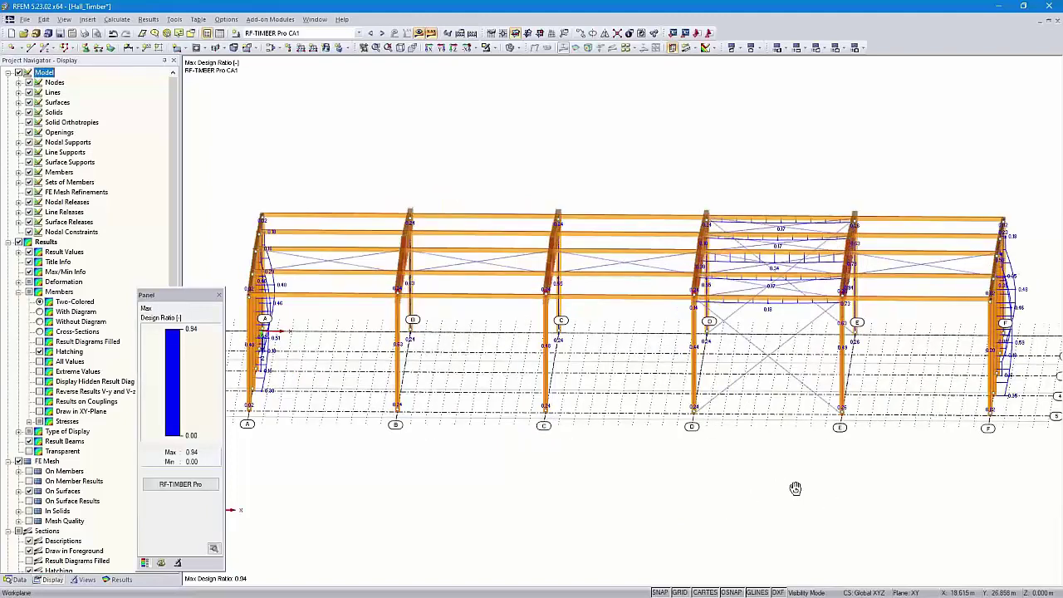
- Show only the selected axis E frame as a wireframe front elevation
left_click_drag(828, 453, 896, 164)
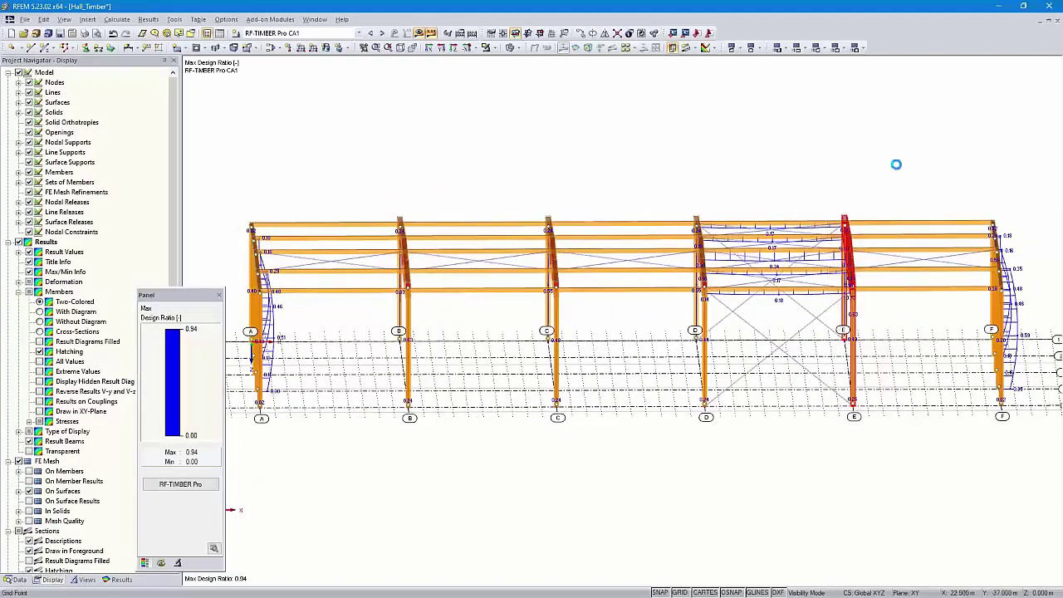
left_click(493, 49)
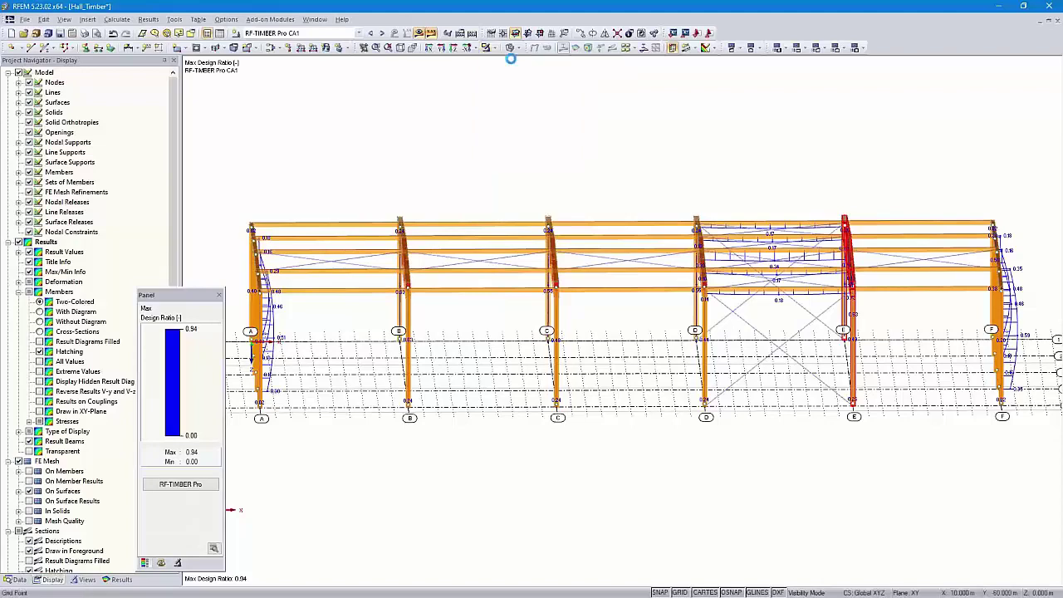
left_click(513, 63)
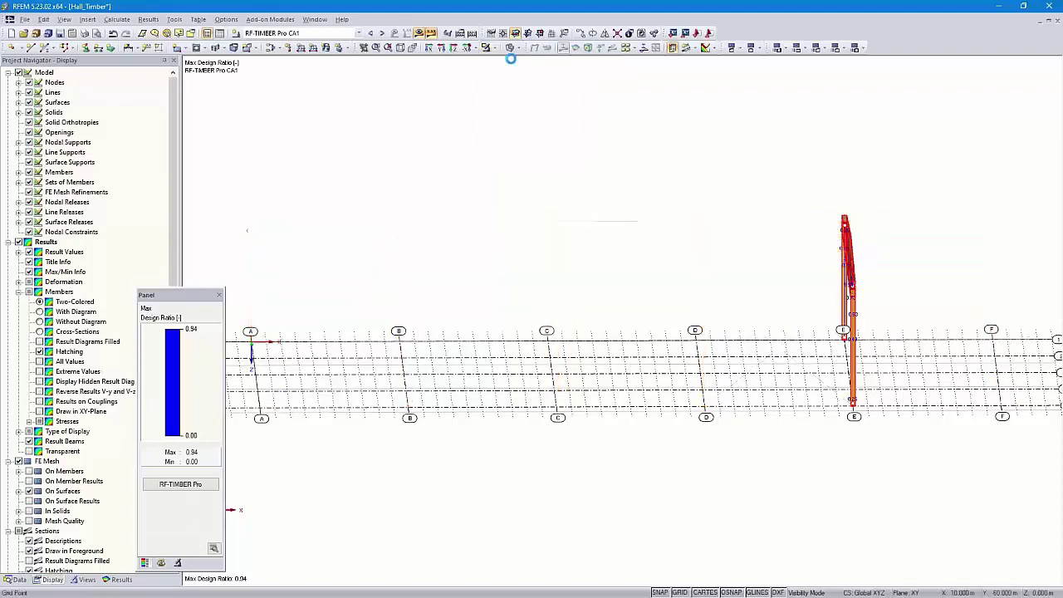
left_click(428, 47)
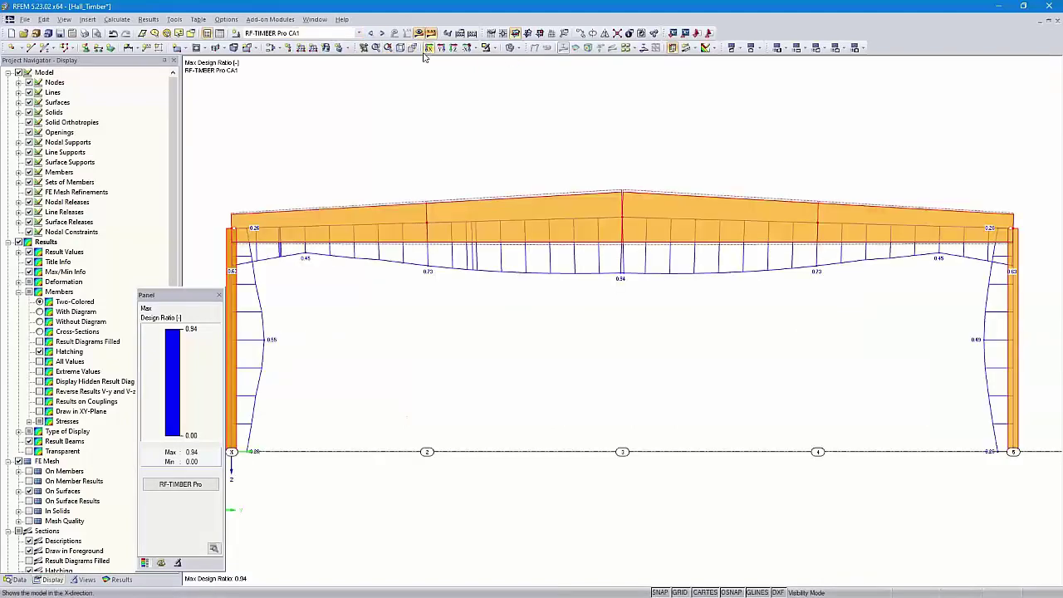
left_click(511, 48)
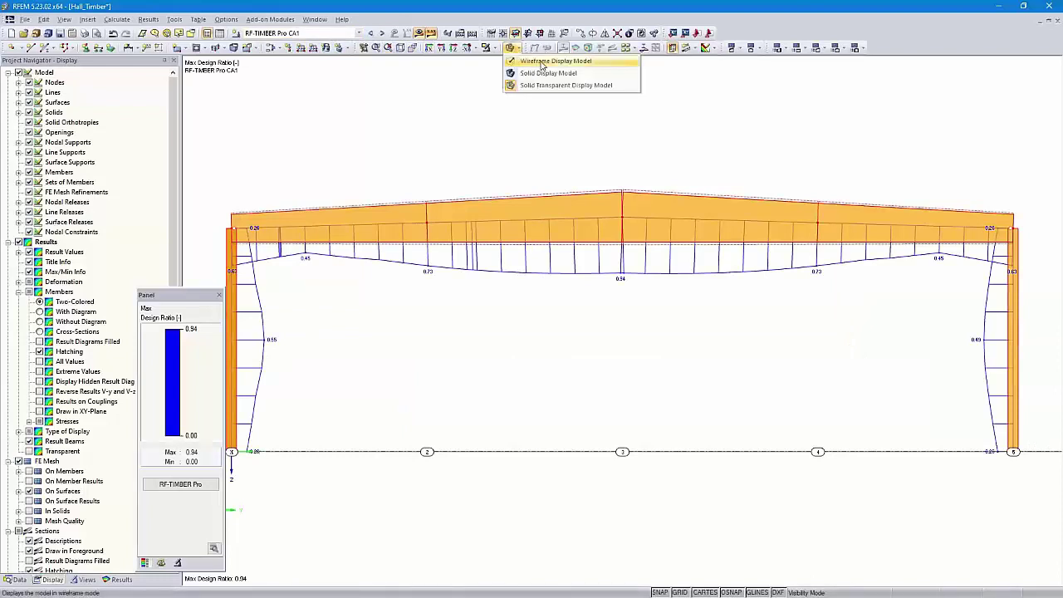
middle_click_drag(540, 140, 558, 144)
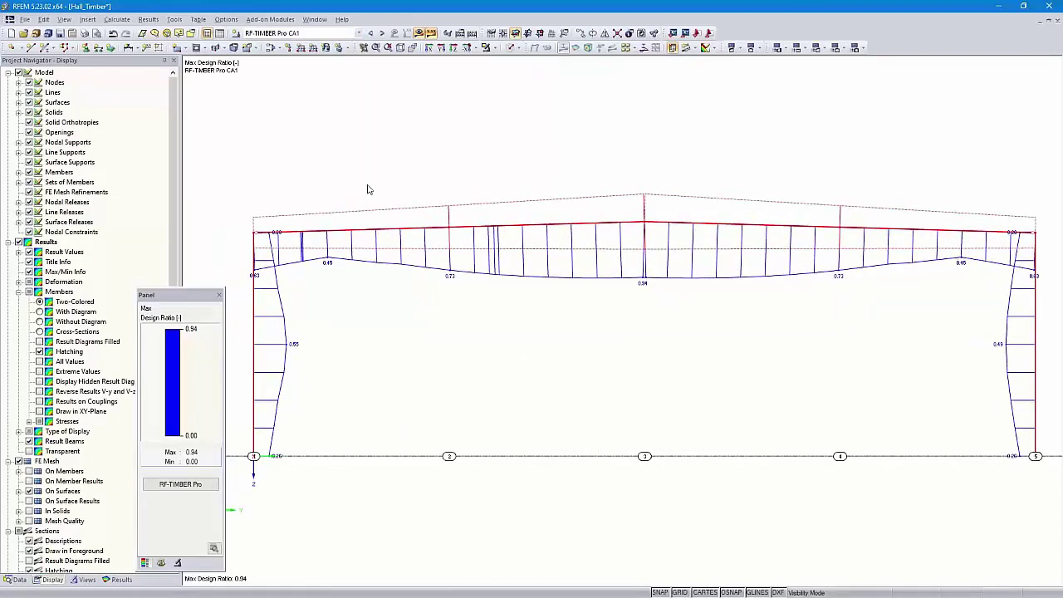
- Create a new user-defined view named 'Axis E'
left_click(85, 580)
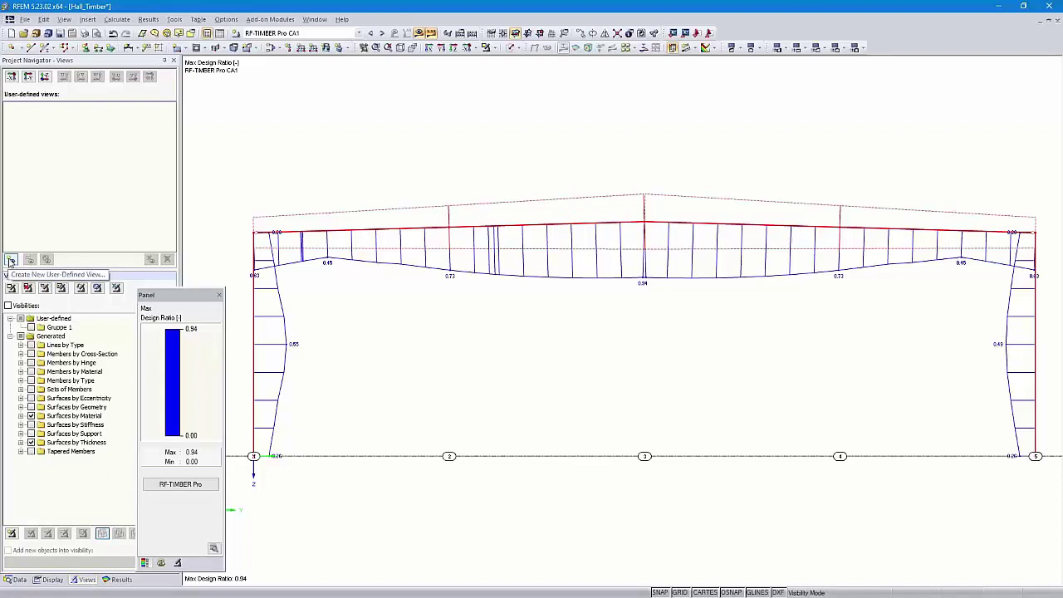
left_click(10, 261)
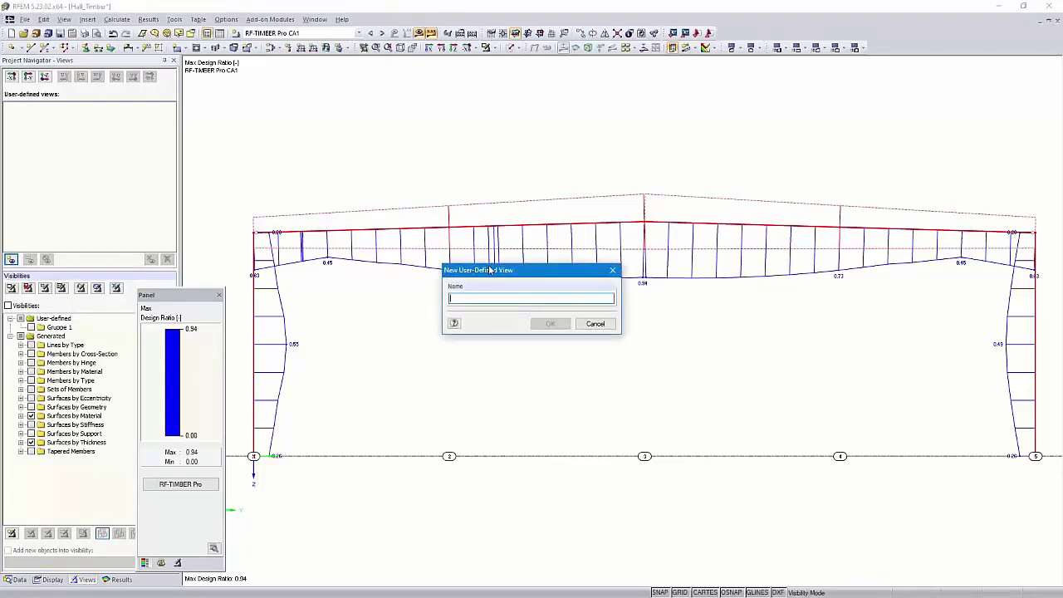
type("Axis")
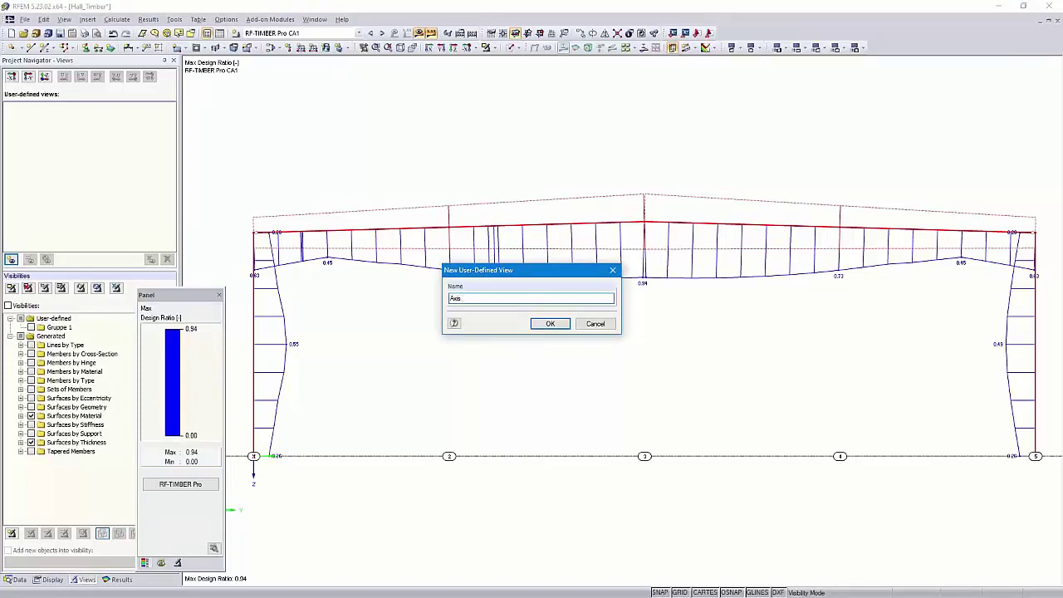
type(" E")
left_click(548, 323)
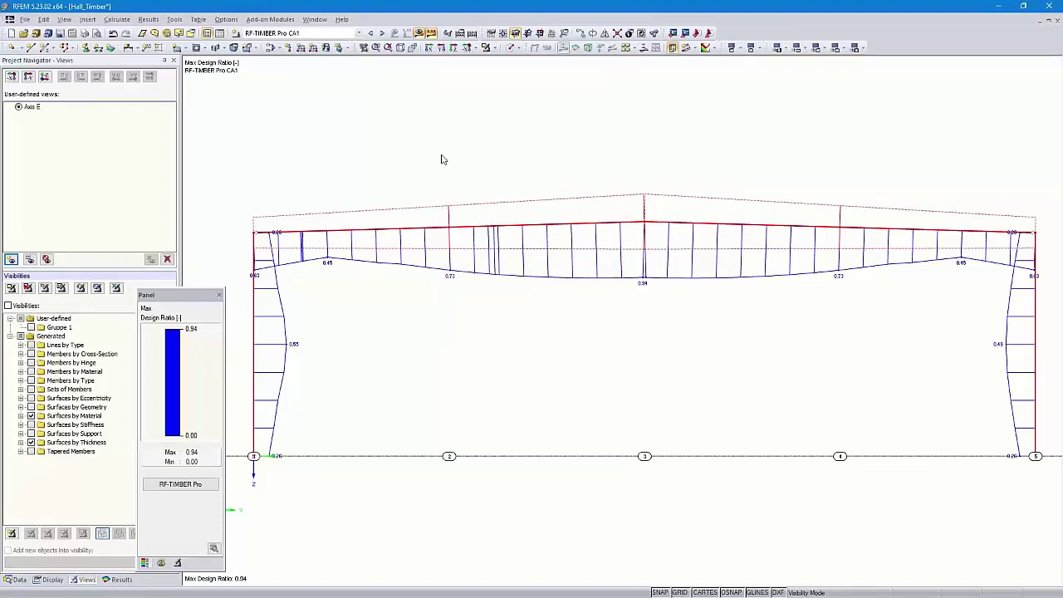
- Show the whole model in isometric view, then recall the saved Axis E view
left_click(495, 48)
left_click(513, 143)
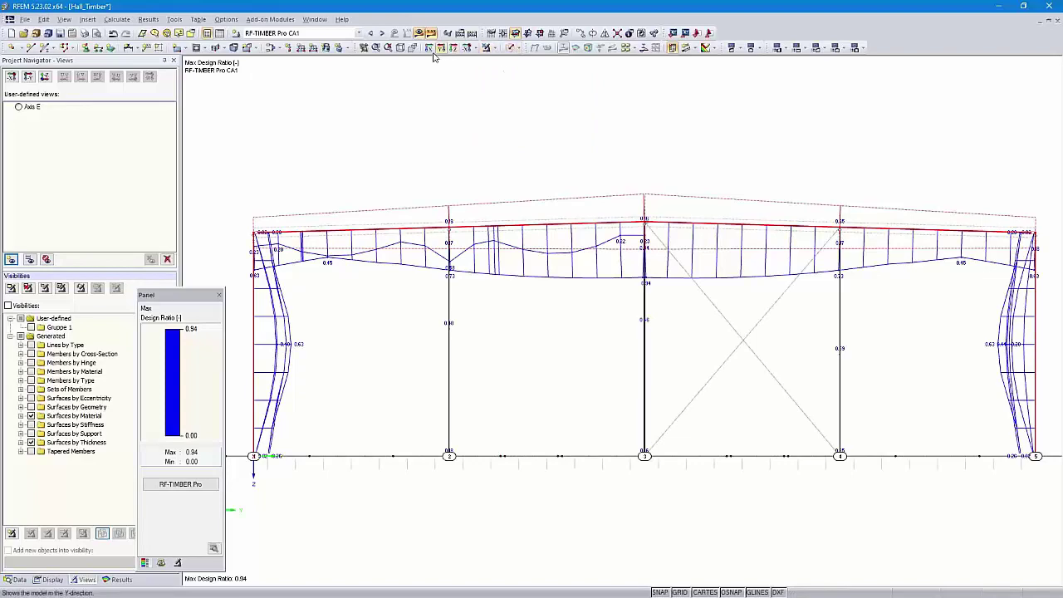
left_click(399, 48)
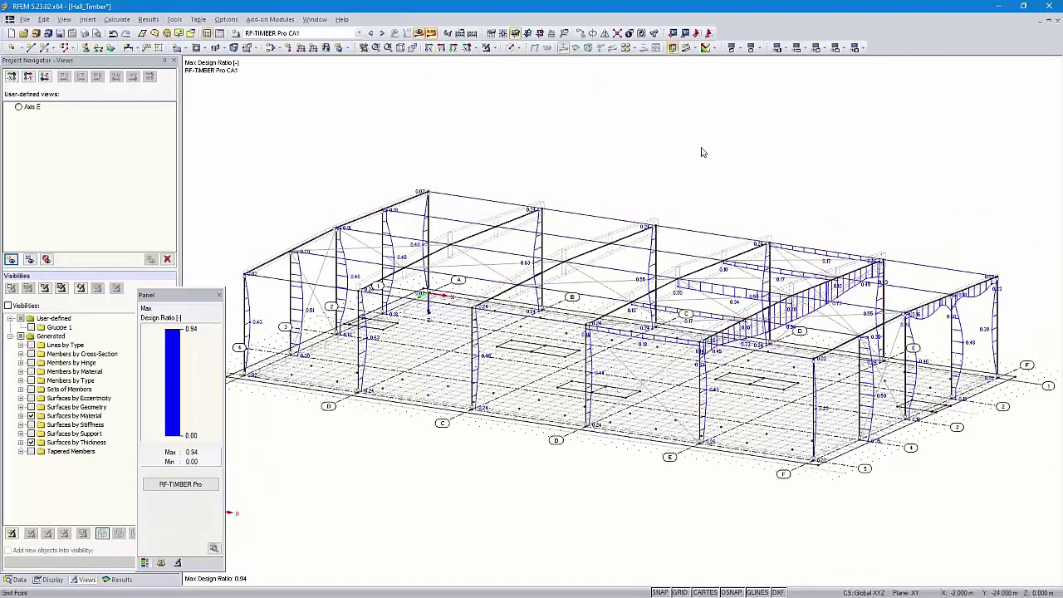
left_click(20, 108)
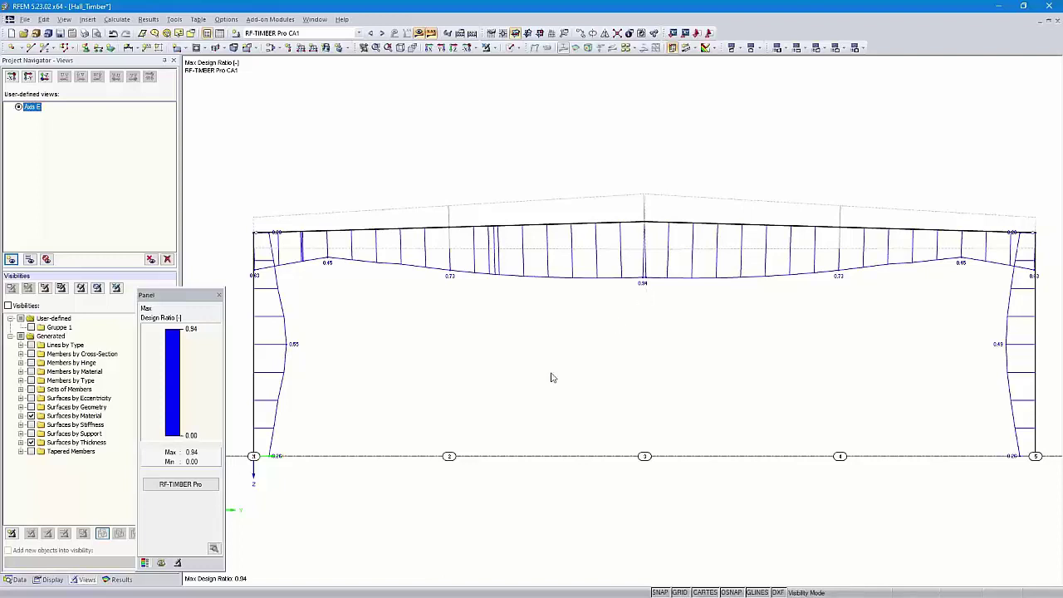
- Send the current Axis E graphic to the printout report and confirm the Graphic Printout dialog
left_click(84, 33)
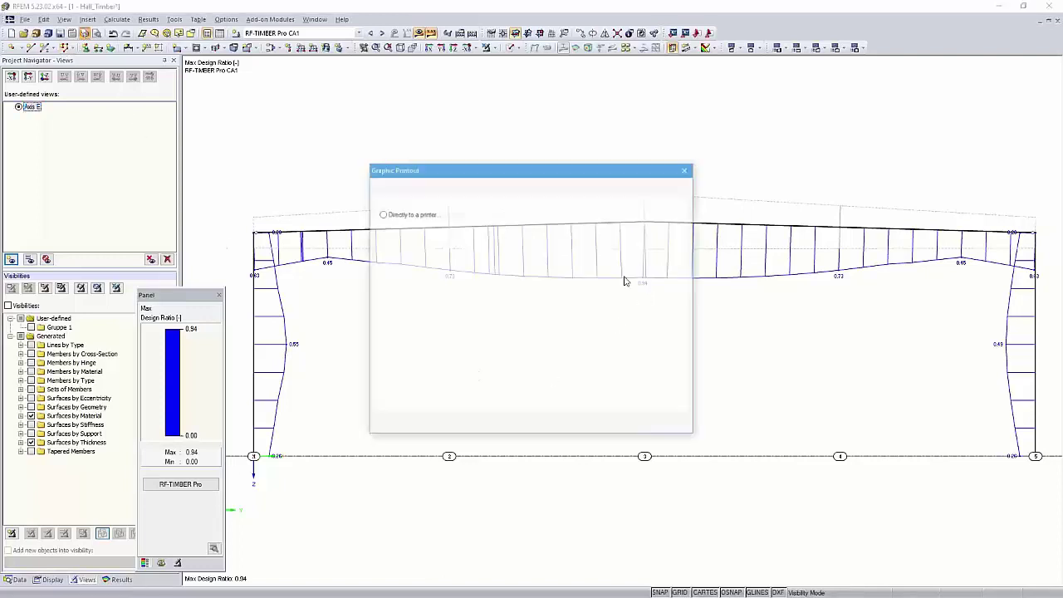
left_click(624, 425)
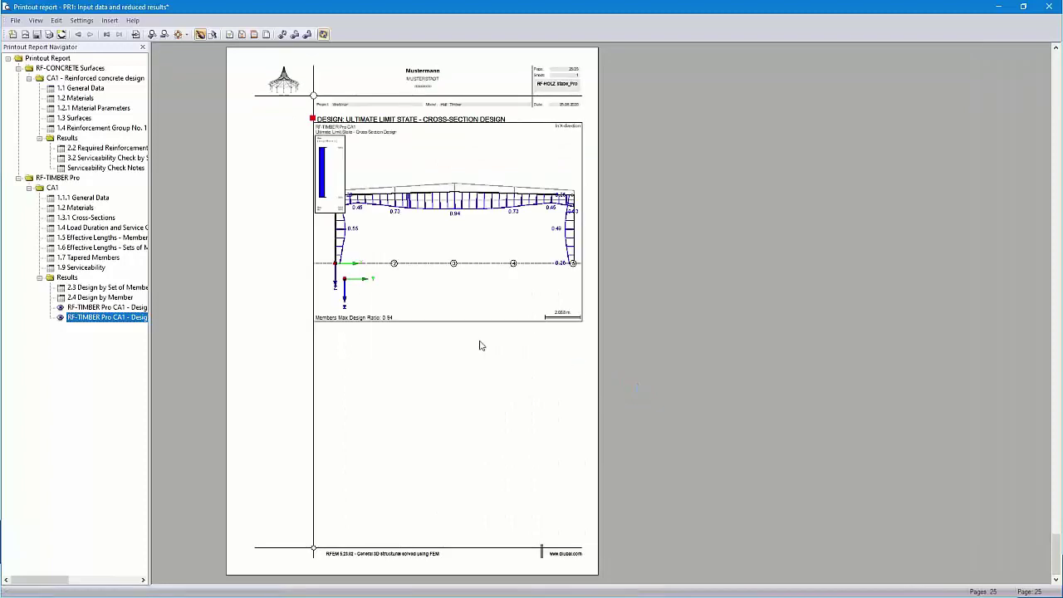
- Zoom into page 25 and bring up the options for the axis E graphic in the navigator
scroll(446, 278, "up", 3)
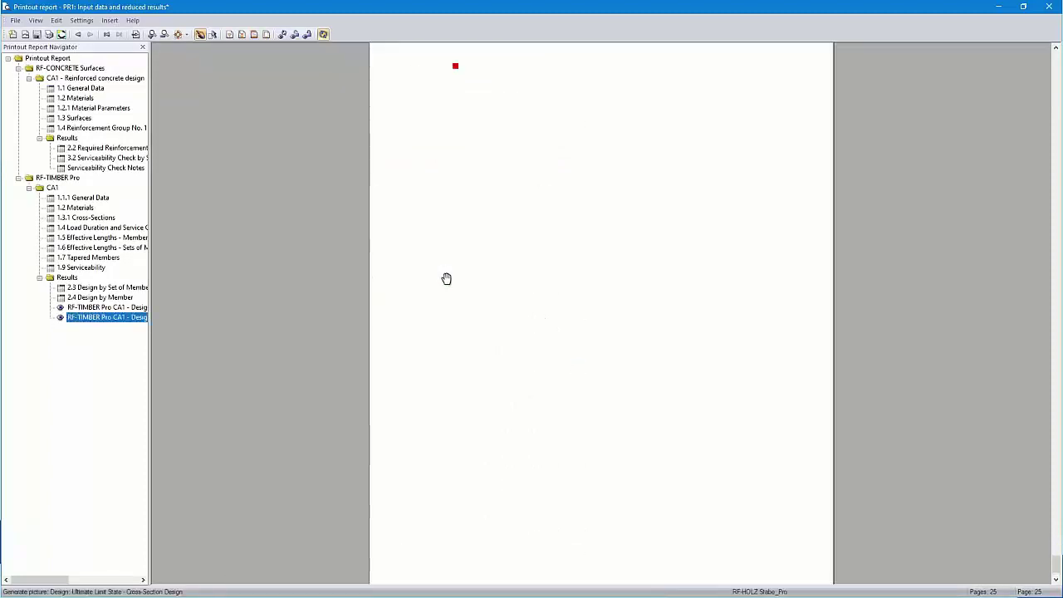
scroll(540, 287, "up", 3)
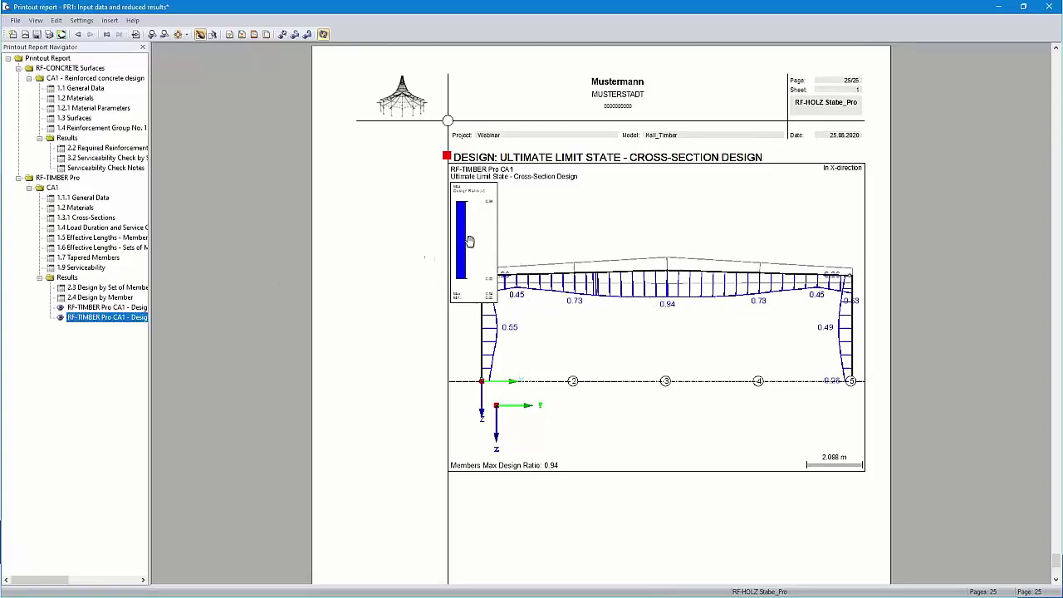
right_click(89, 317)
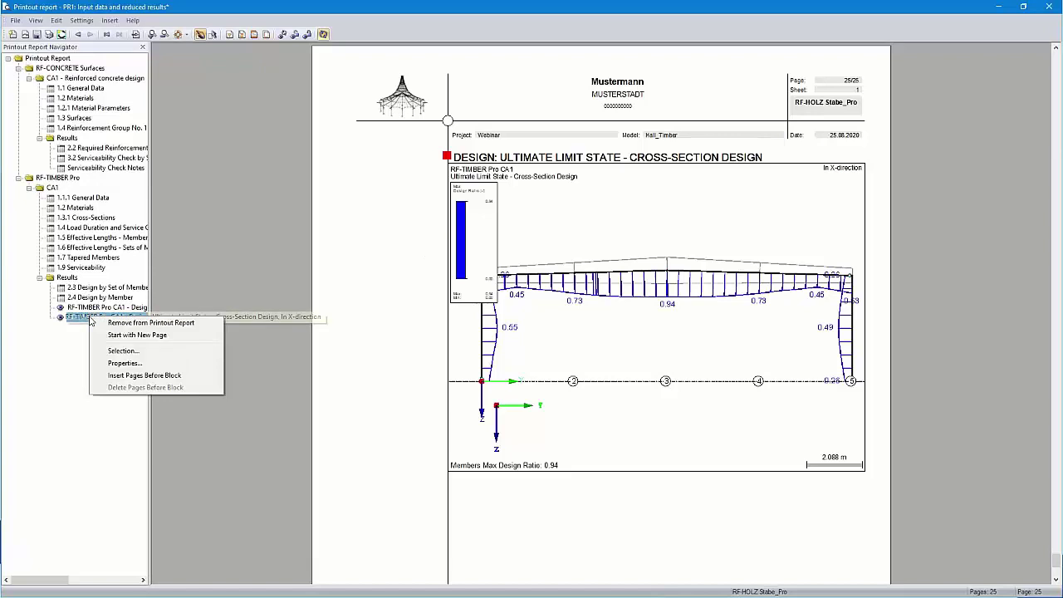
- Reduce the relative size of the axis E graphic's colour scale legend
left_click(124, 364)
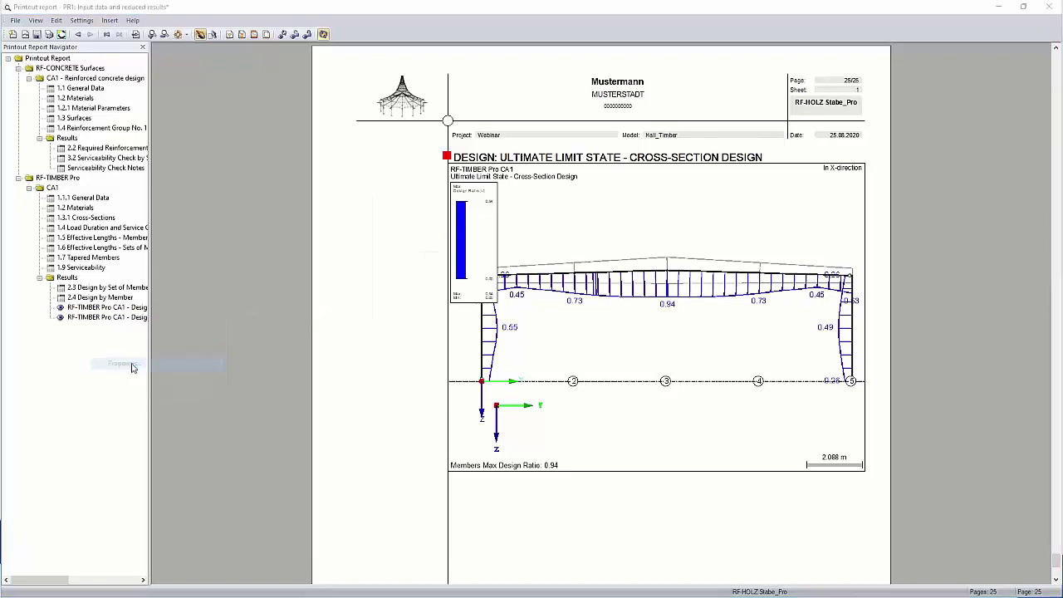
left_click(453, 189)
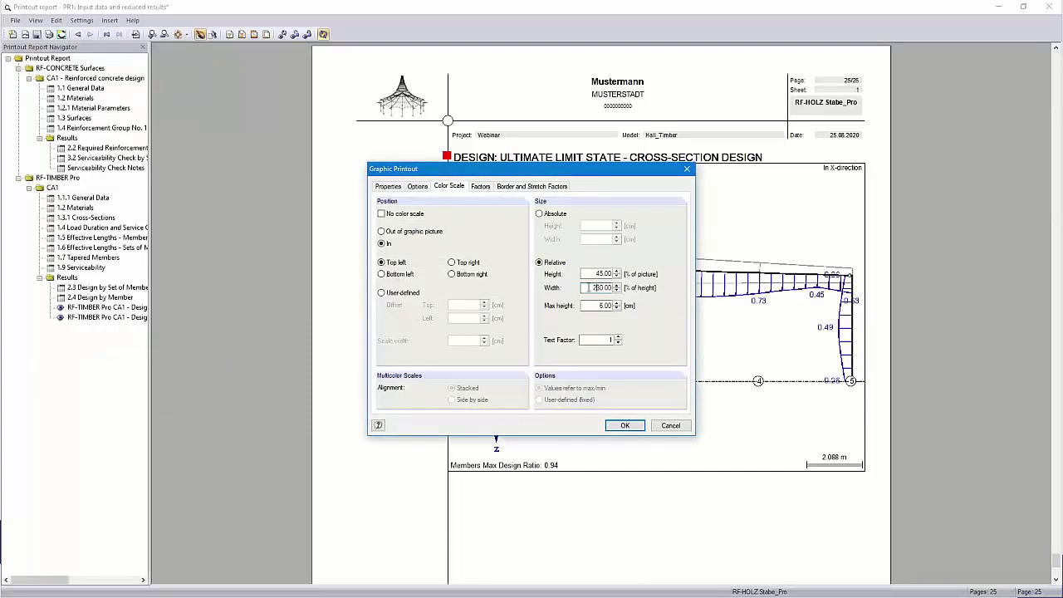
left_click(624, 424)
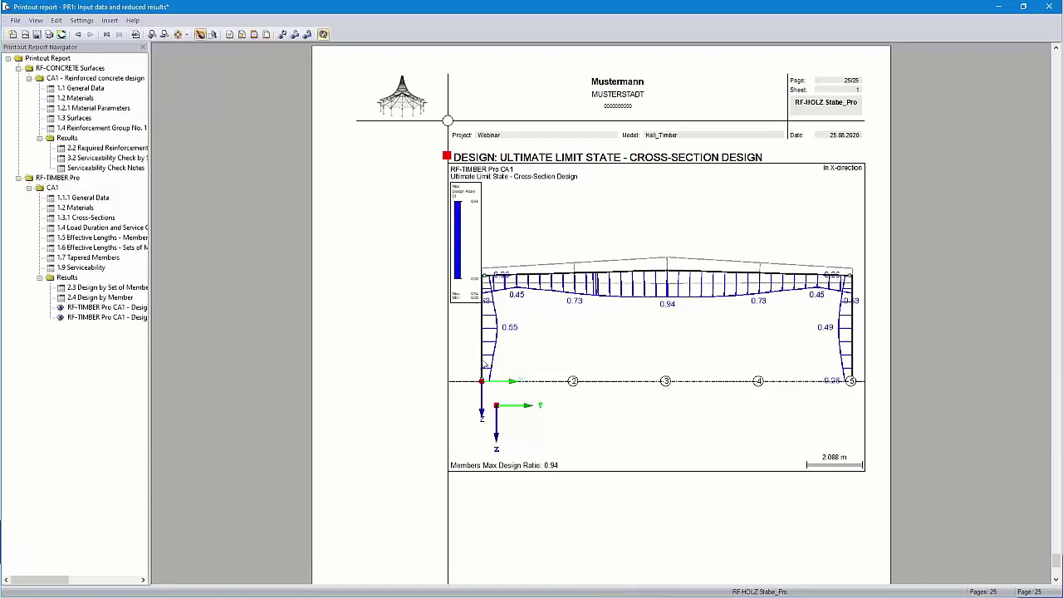
- Save and close the printout report, then show the full model in isometric view
left_click(1048, 6)
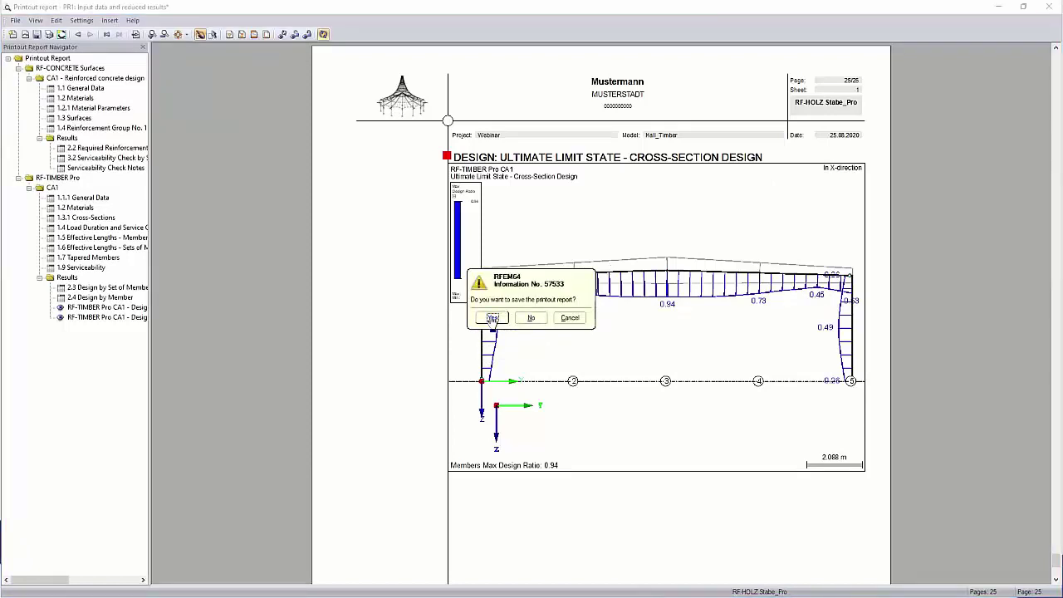
left_click(492, 318)
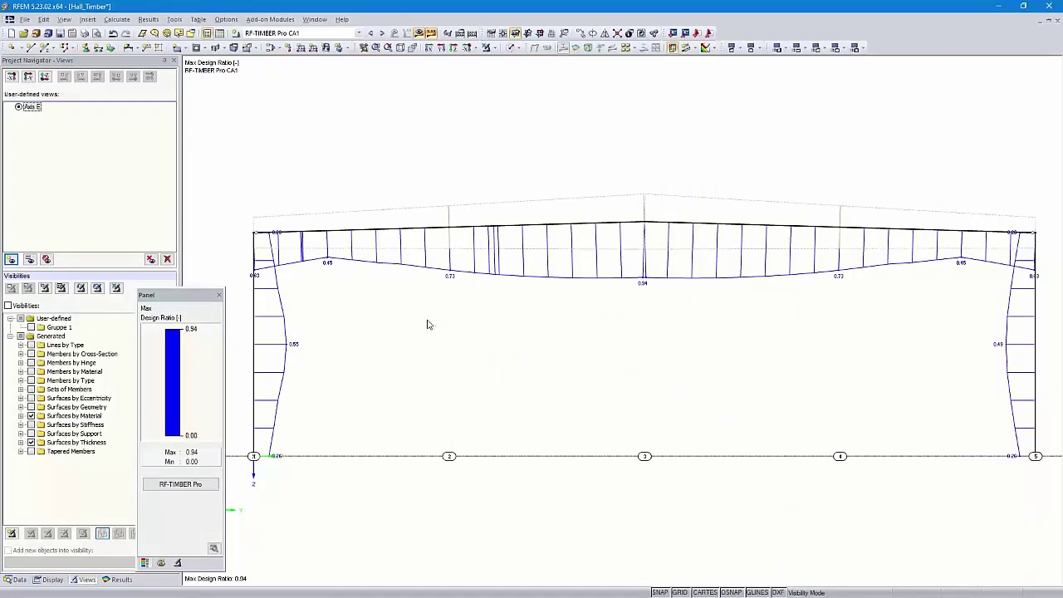
left_click(485, 48)
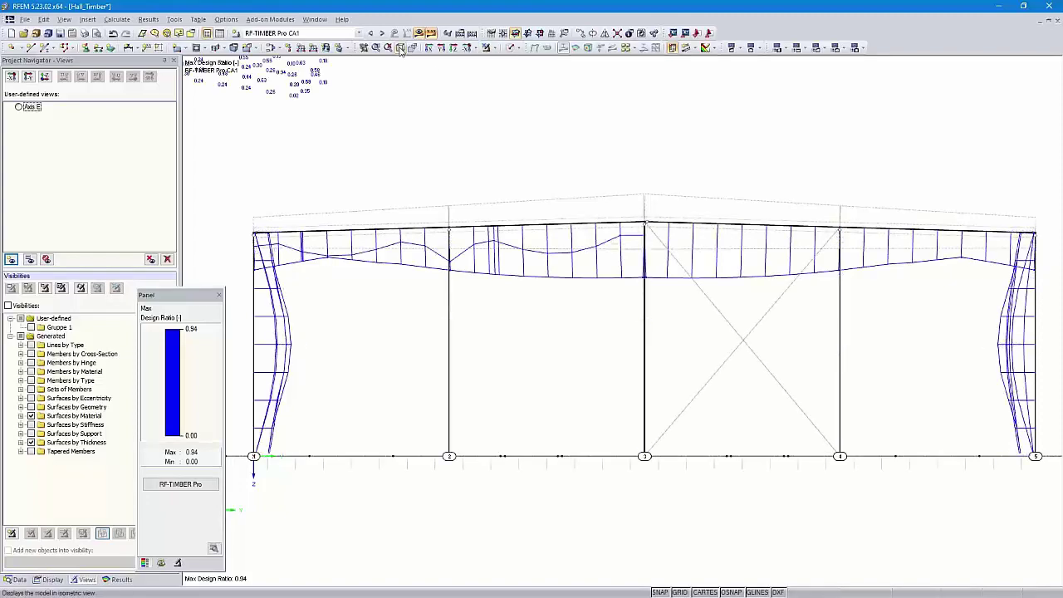
left_click(400, 48)
- Rotate the hall to a front elevation and try selecting the floor and visibility filters
middle_click_drag(550, 500, 665, 432)
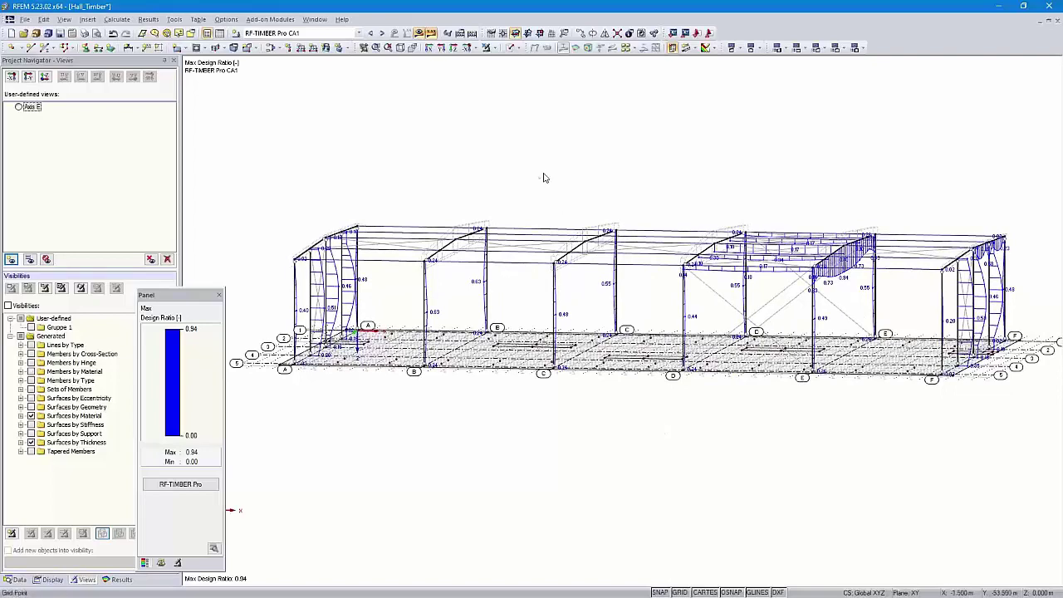
middle_click_drag(307, 447, 360, 429, "ctrl")
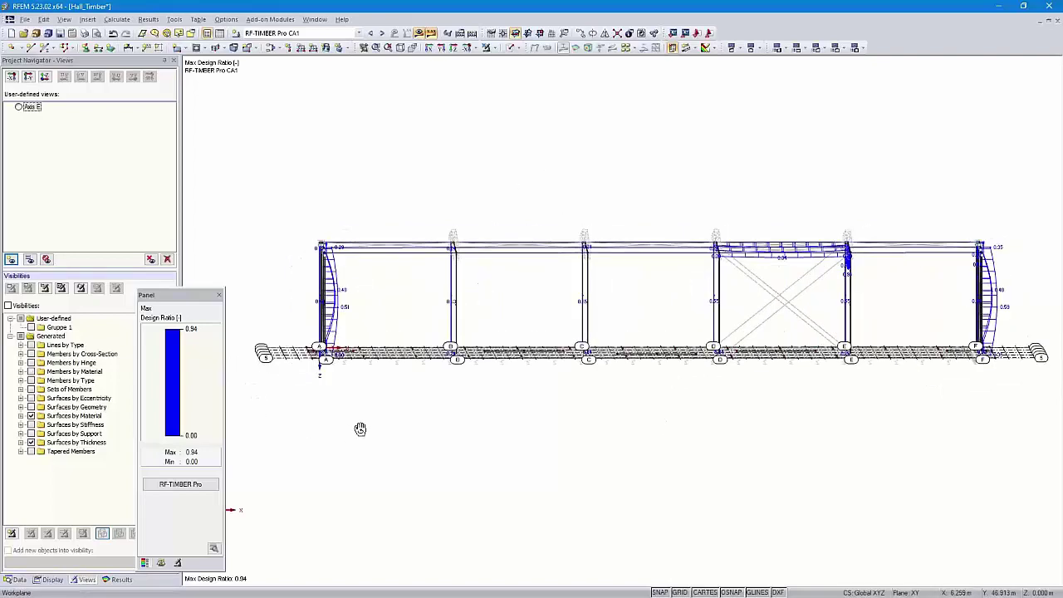
left_click_drag(262, 408, 885, 339)
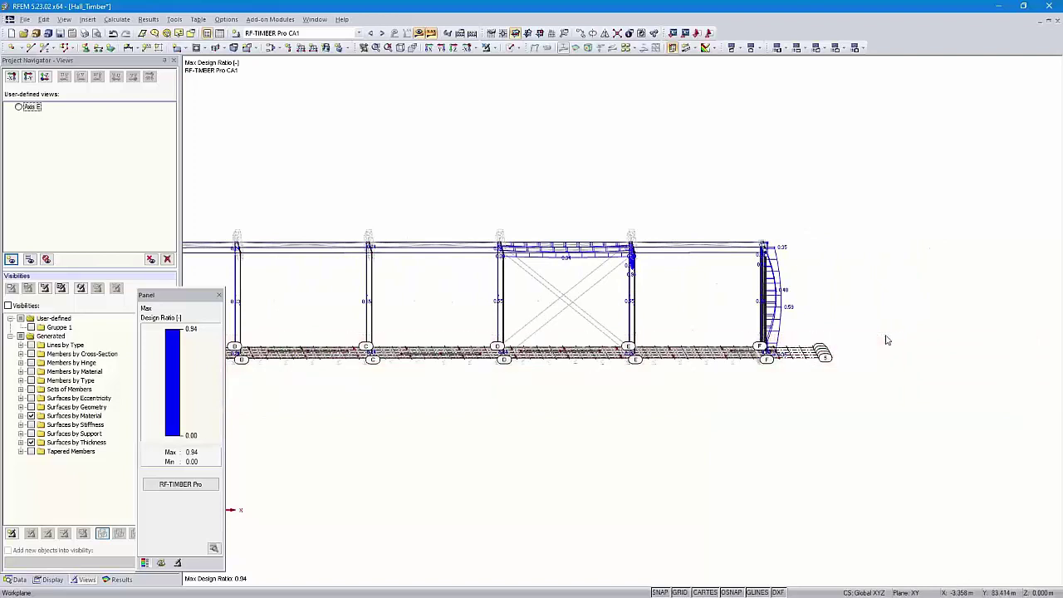
right_click(675, 356)
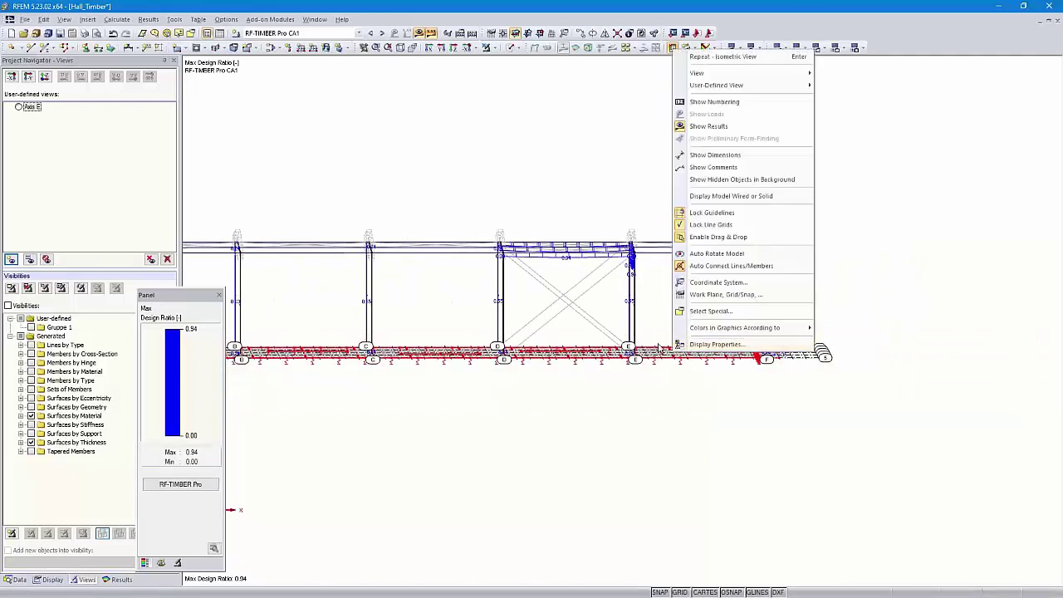
left_click(621, 387)
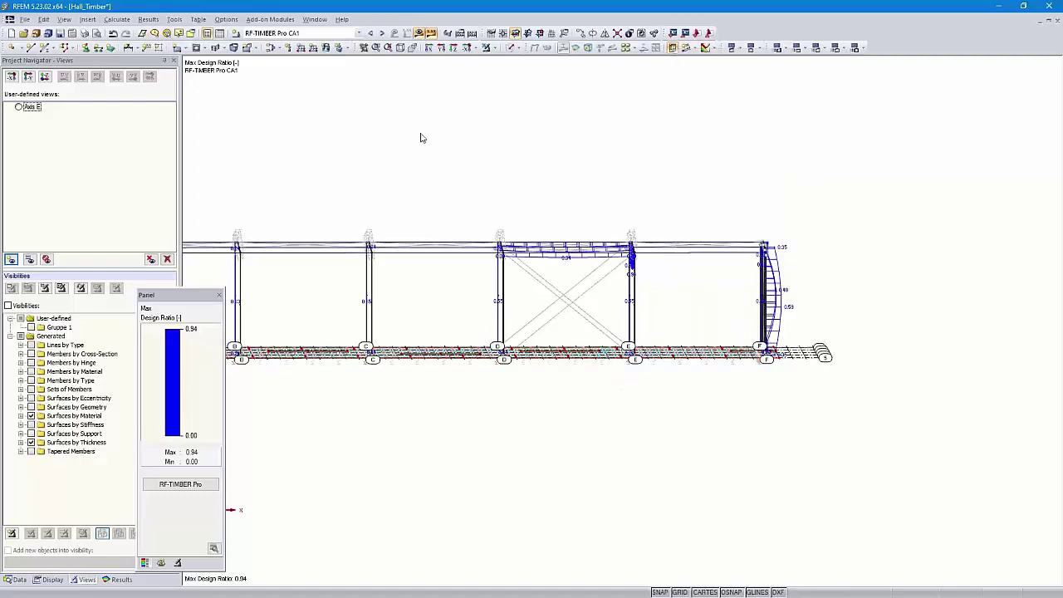
left_click(486, 48)
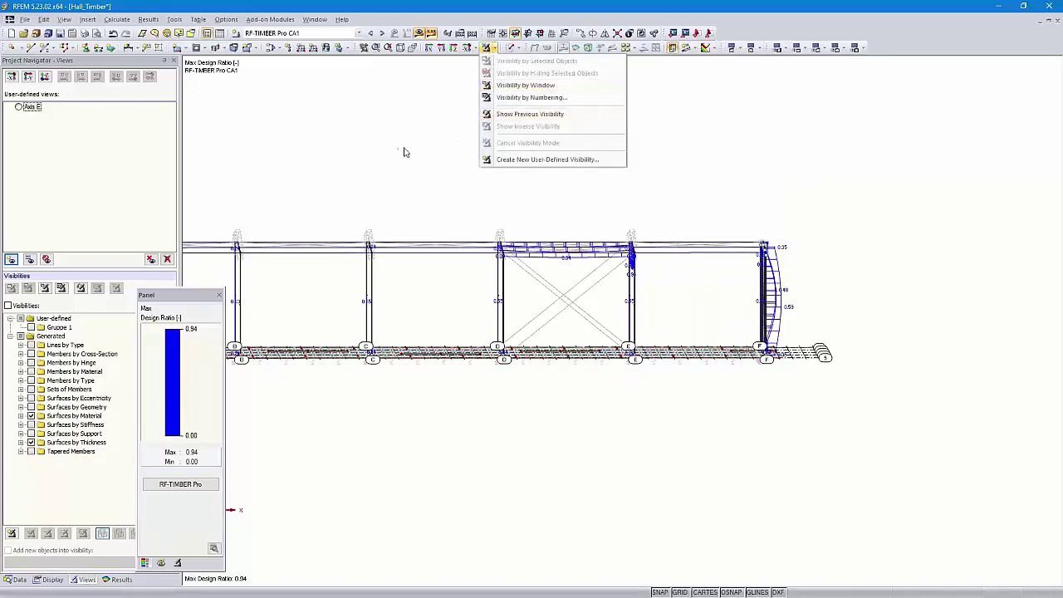
left_click(454, 171)
middle_click_drag(454, 172, 598, 168)
scroll(598, 171, "down", 3)
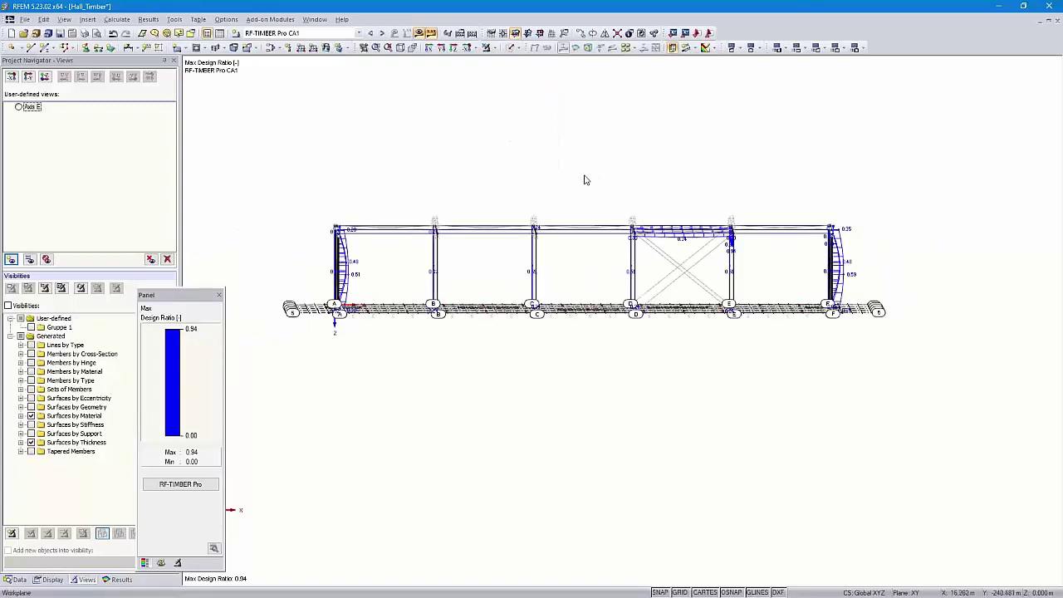
left_click(8, 307)
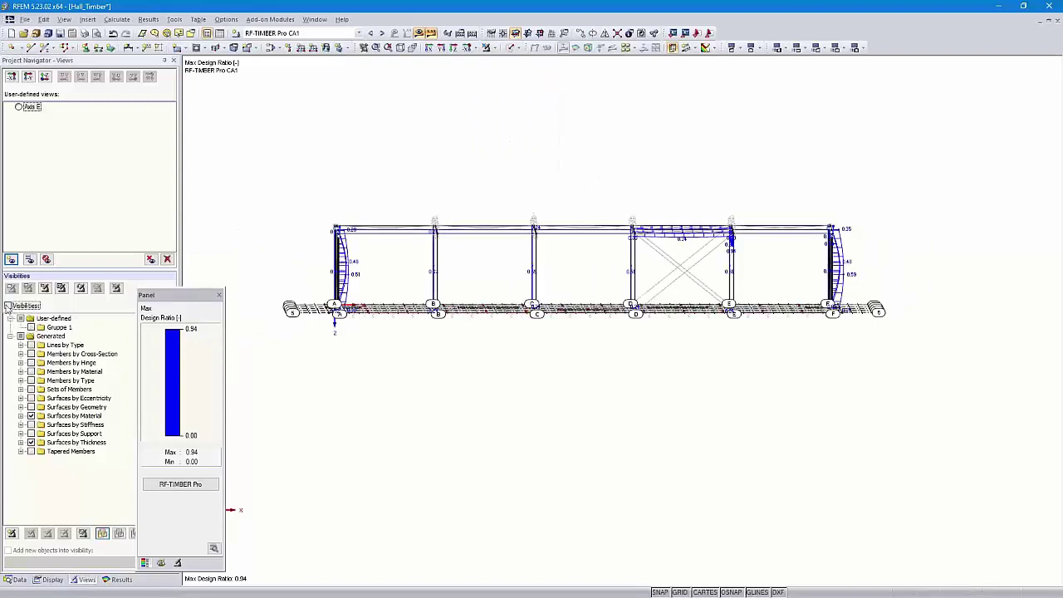
left_click(8, 306)
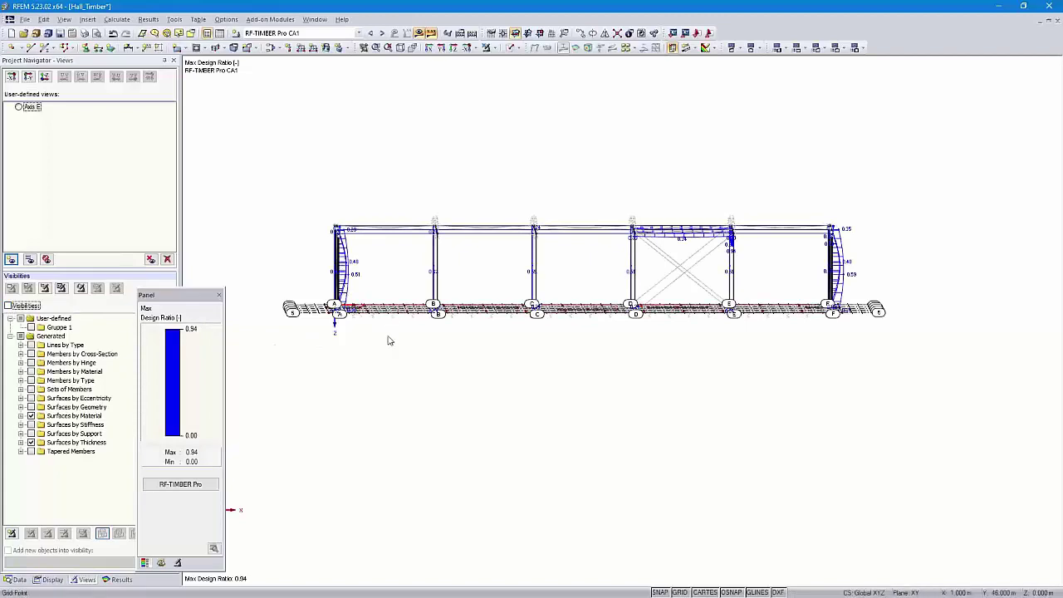
- Select the floor slab, show only it, and view it from the top (-Z)
middle_click_drag(387, 339, 311, 361, "ctrl")
left_click_drag(668, 291, 927, 280)
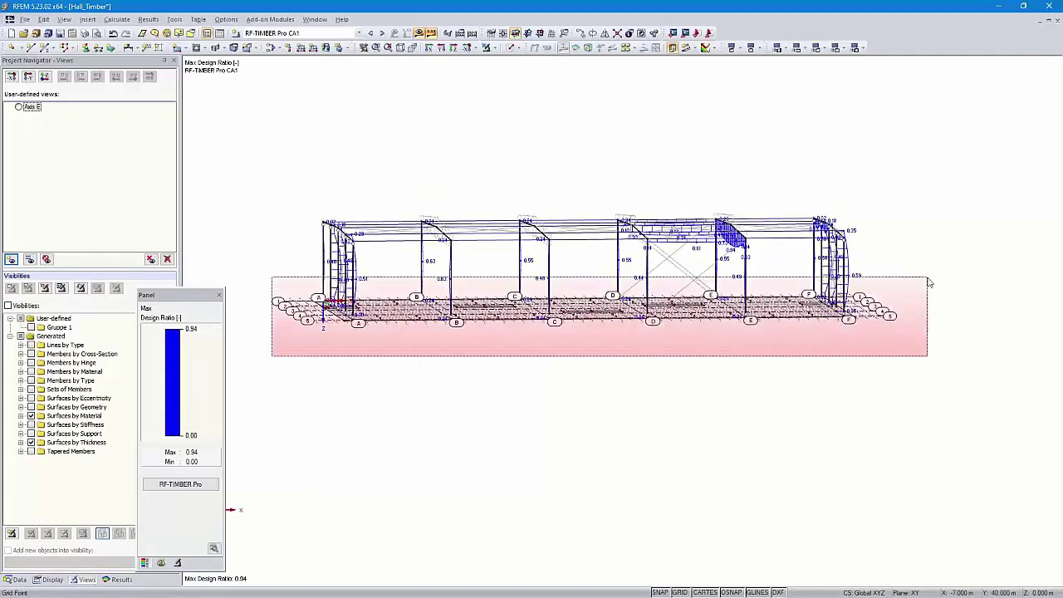
left_click(491, 48)
left_click(523, 59)
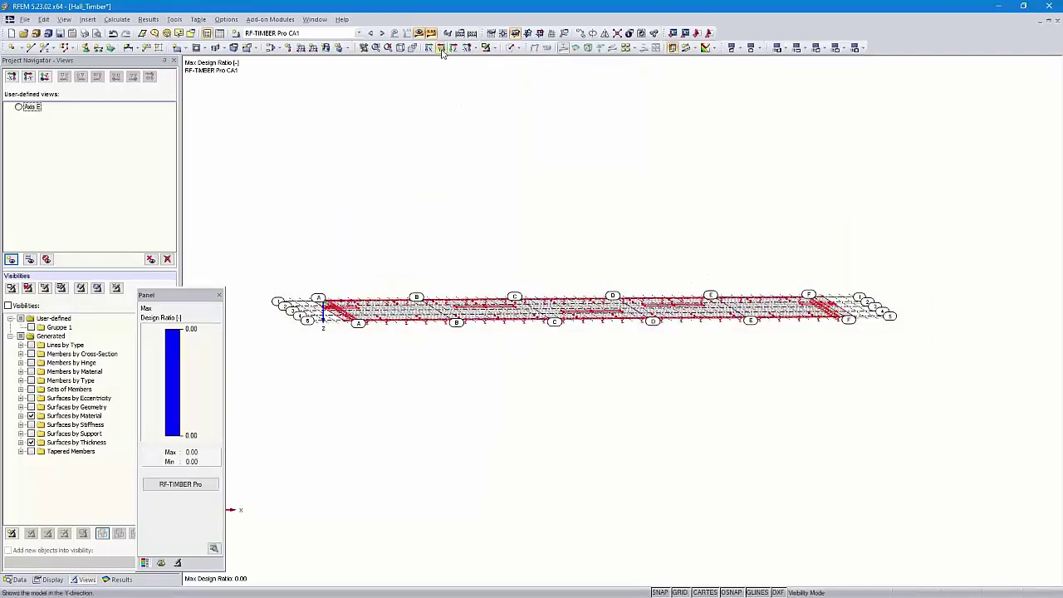
left_click(452, 47)
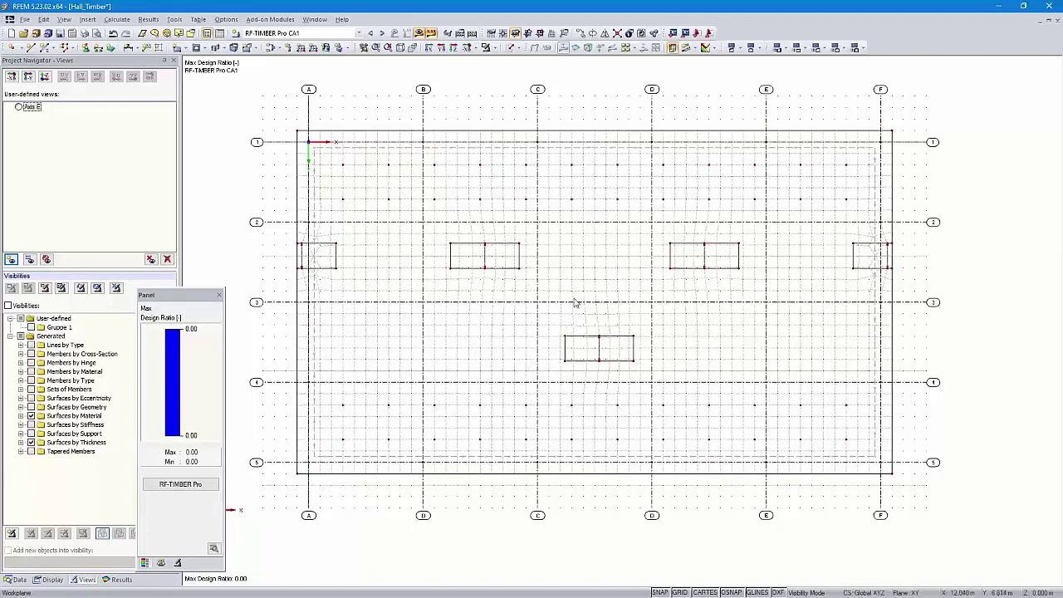
- Position the floor plan and display RF-CONCRETE Surfaces CA1 required top reinforcement (4.7 cm²/m)
scroll(574, 303, "down", 1)
scroll(574, 304, "up", 1)
scroll(574, 304, "up", 1)
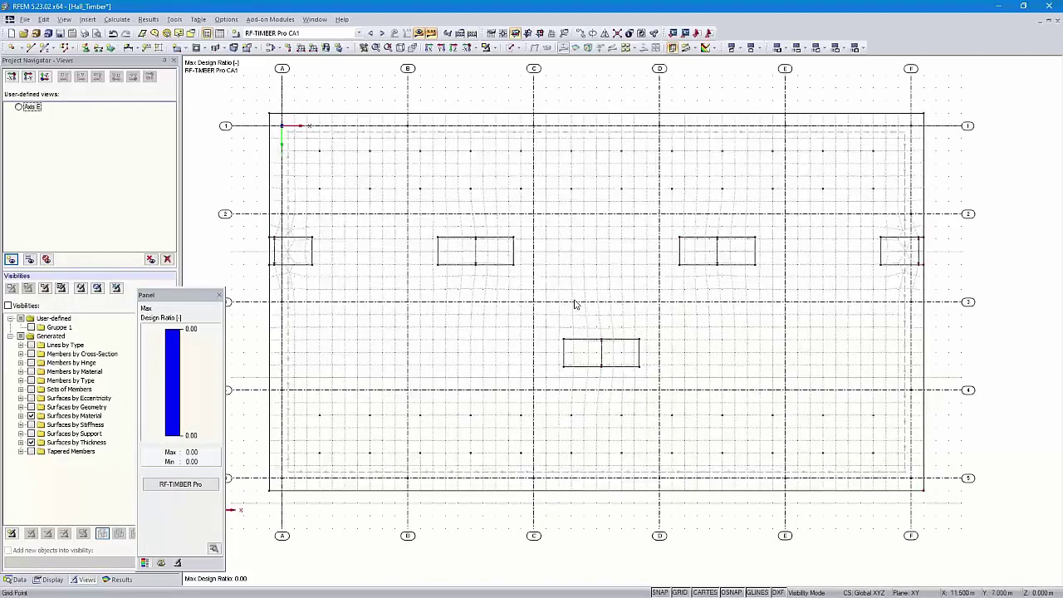
scroll(575, 304, "down", 1)
scroll(575, 304, "down", 1)
scroll(575, 304, "up", 1)
scroll(574, 304, "down", 1)
scroll(575, 304, "up", 1)
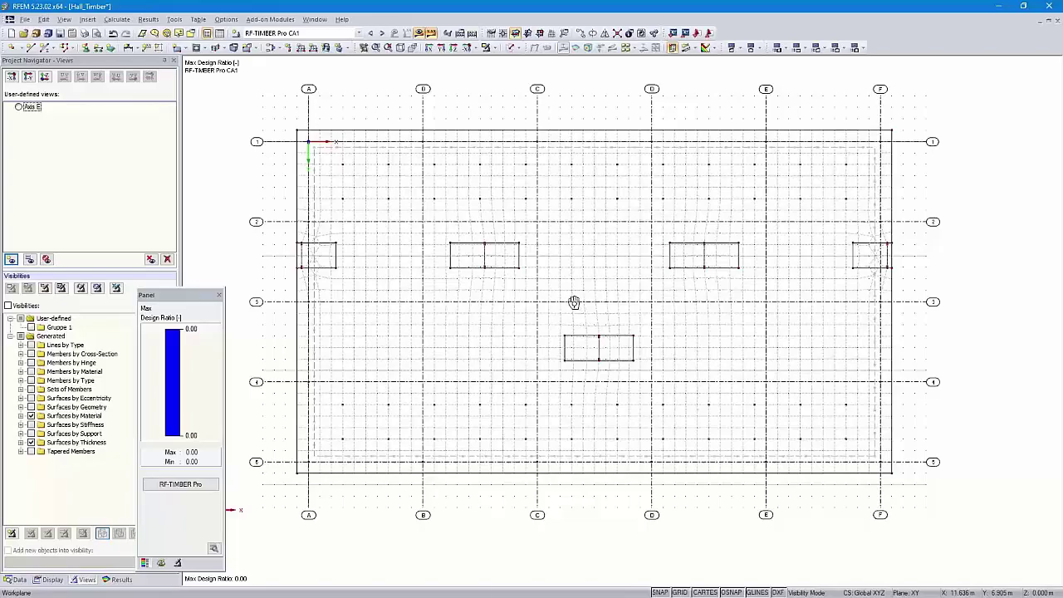
middle_click_drag(574, 302, 663, 386, "ctrl")
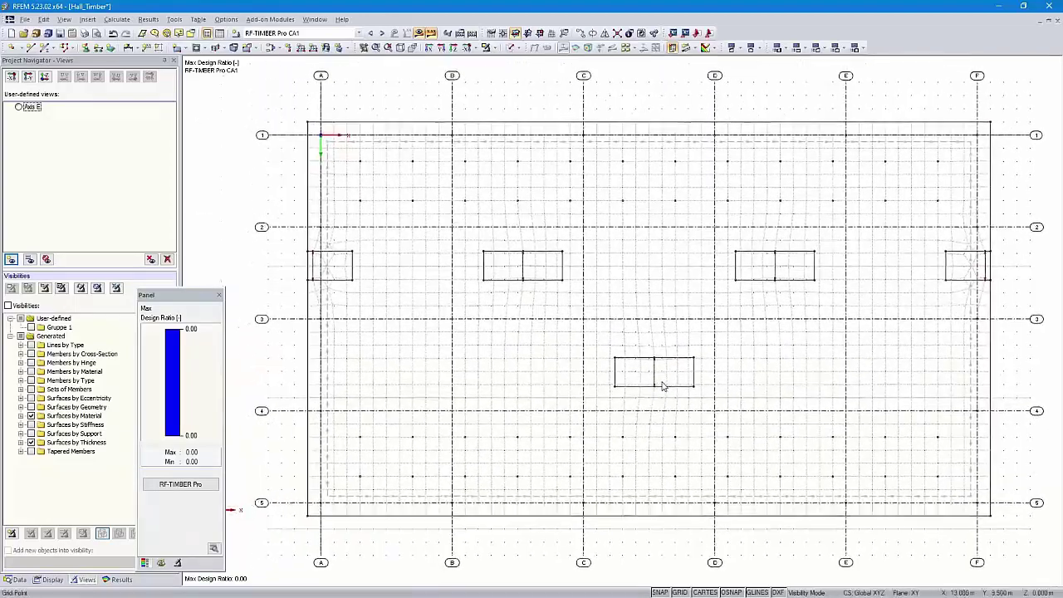
left_click(371, 34)
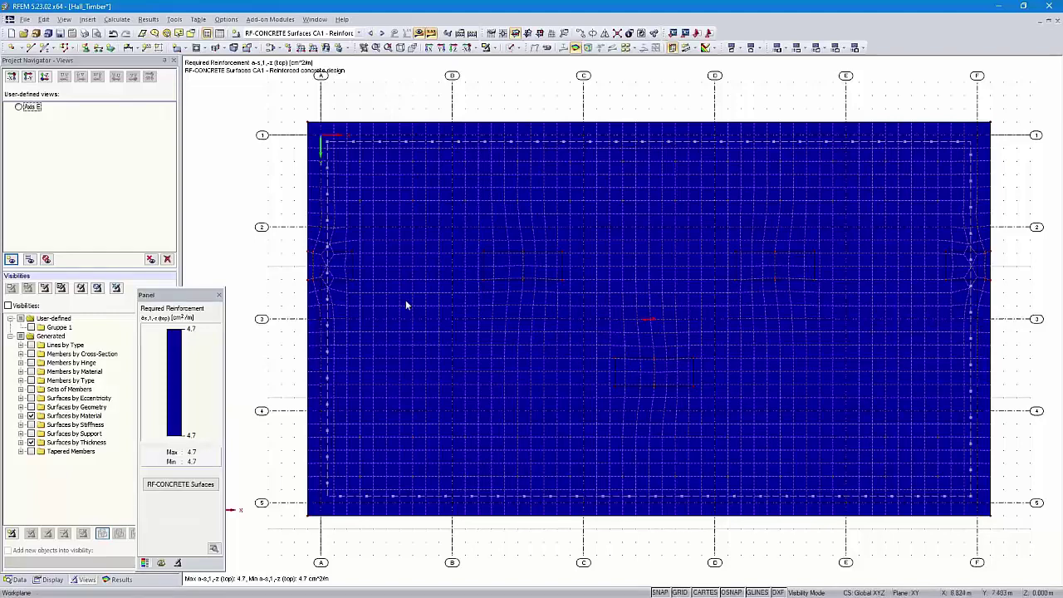
- Compare the as2,-z top and as1,+z bottom reinforcement, then return to as1,-z top
left_click(122, 580)
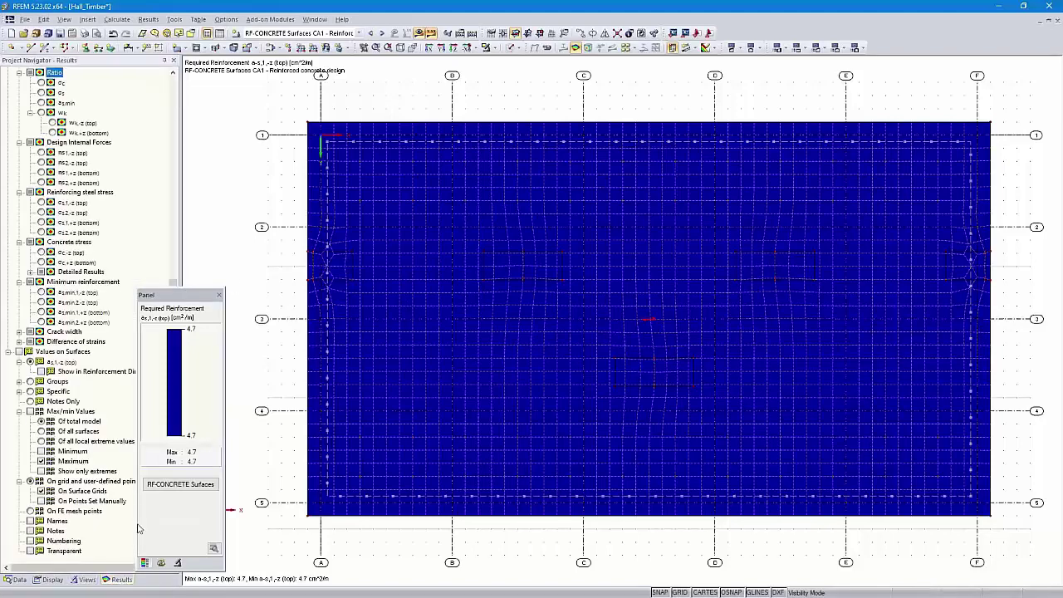
left_click_drag(181, 295, 206, 297)
scroll(99, 206, "up", 4)
scroll(99, 207, "up", 8)
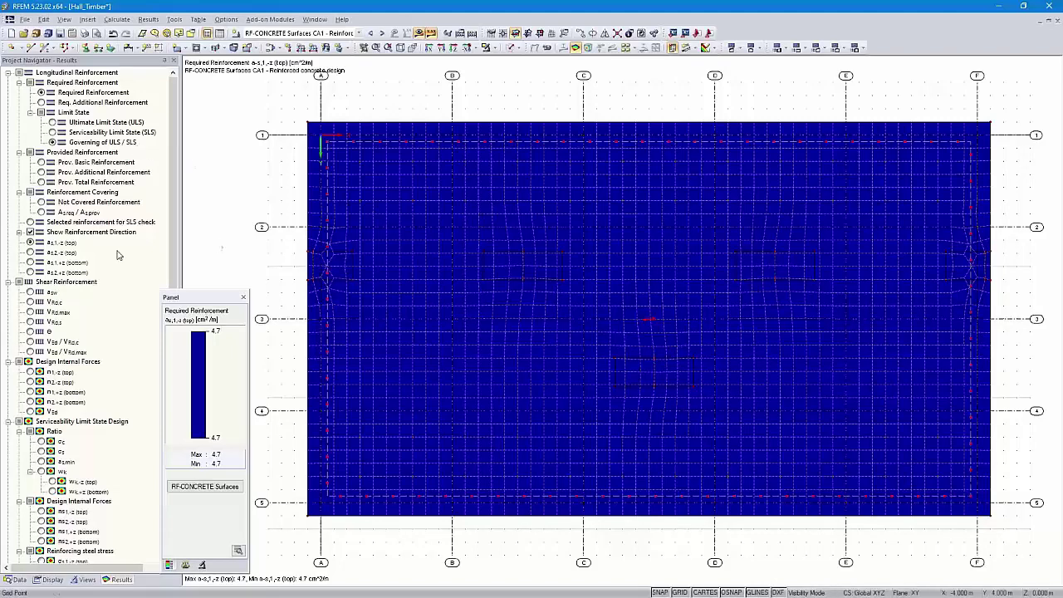
left_click(31, 252)
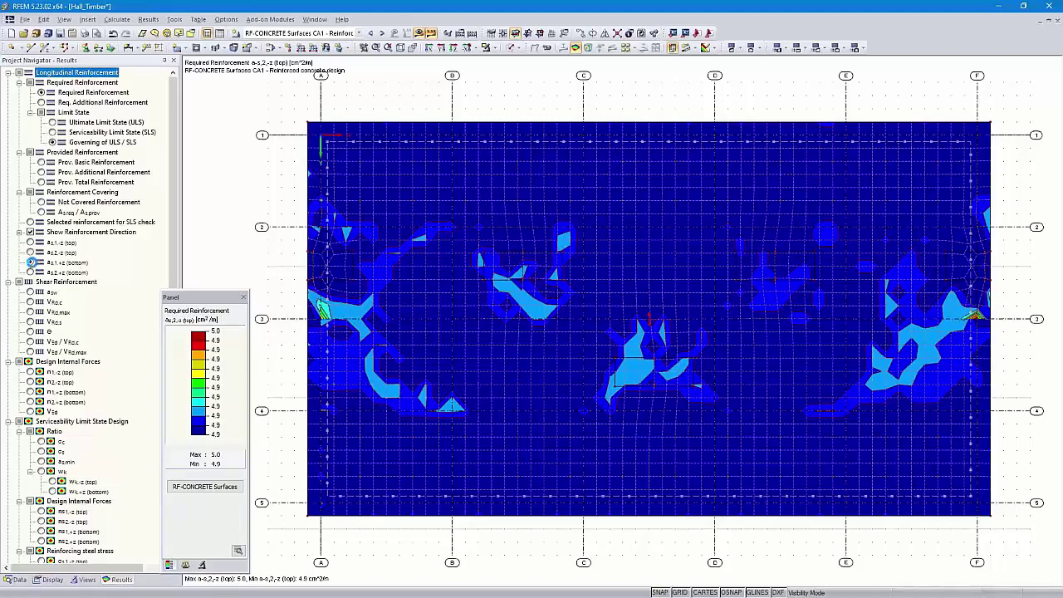
left_click(30, 262)
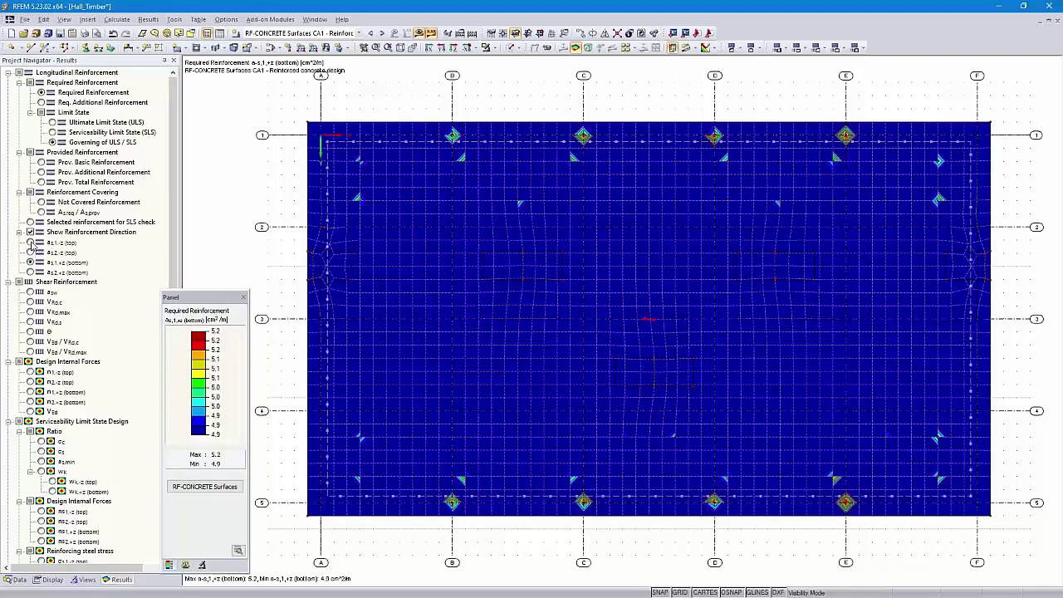
left_click(31, 242)
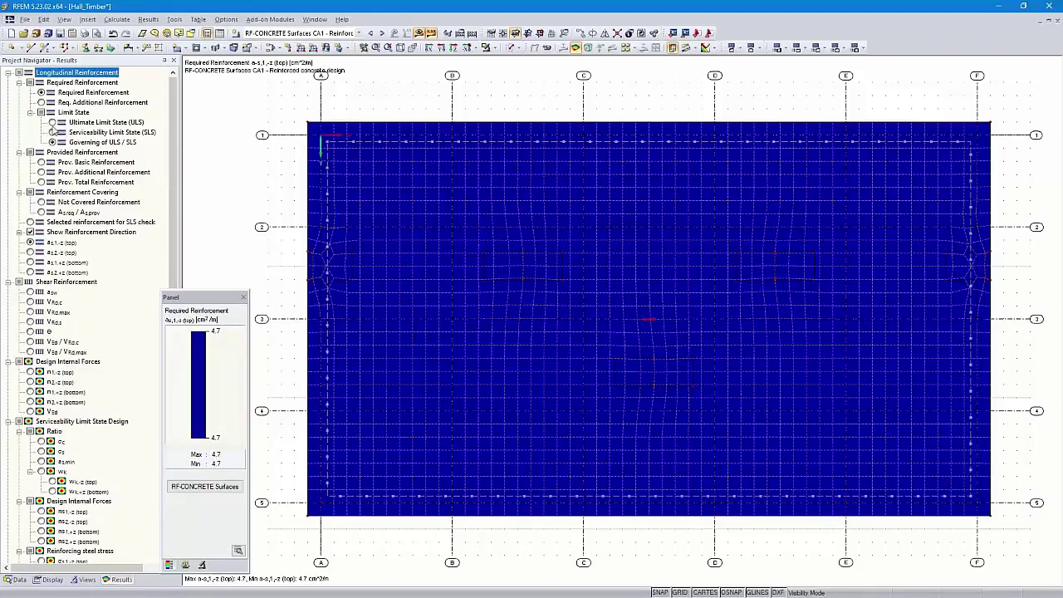
- Limit results to the ultimate limit state and show as1,-z top reinforcement, maximum 2.7
left_click(52, 122)
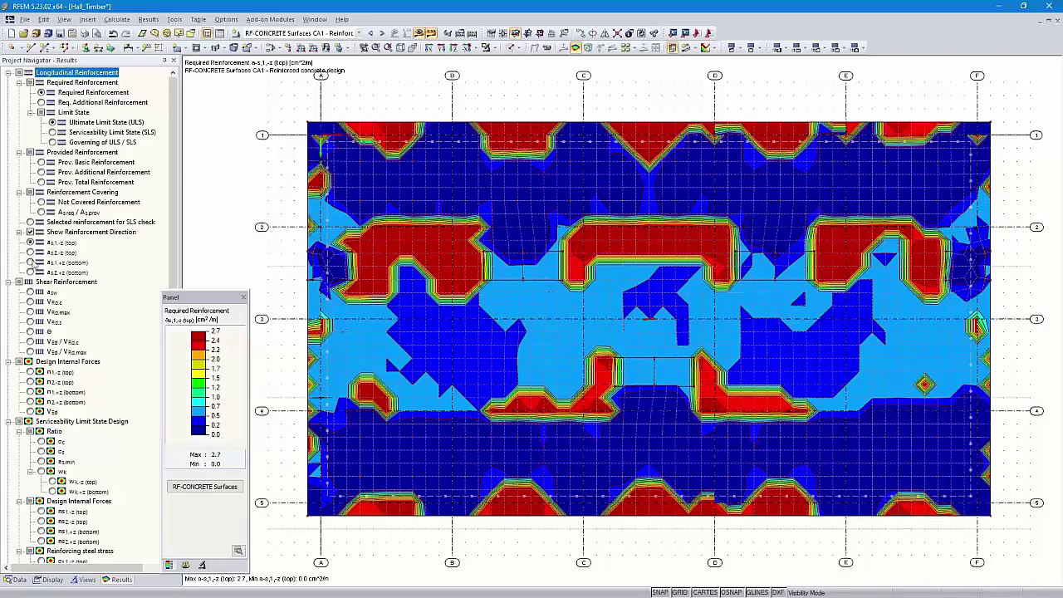
left_click(30, 251)
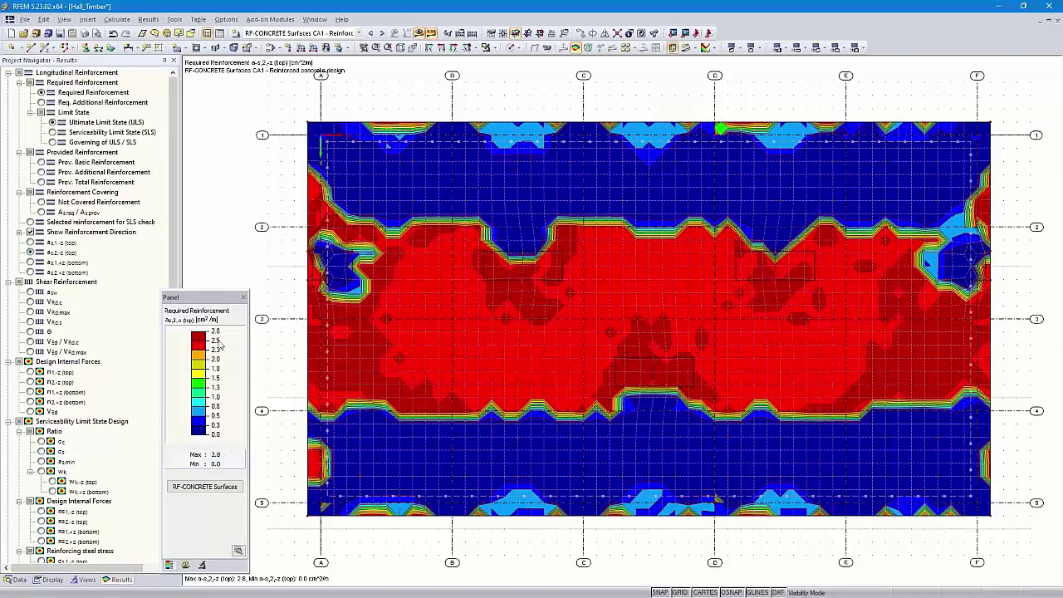
left_click(29, 242)
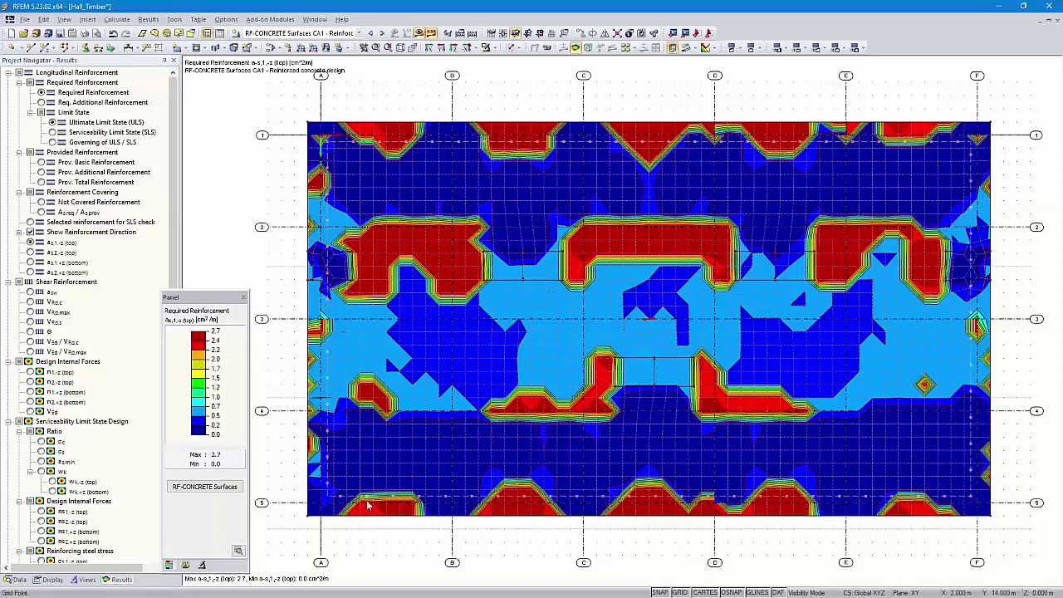
- Print values on every surface and draw the a-s,1,-z results as isolines
scroll(71, 452, "down", 12)
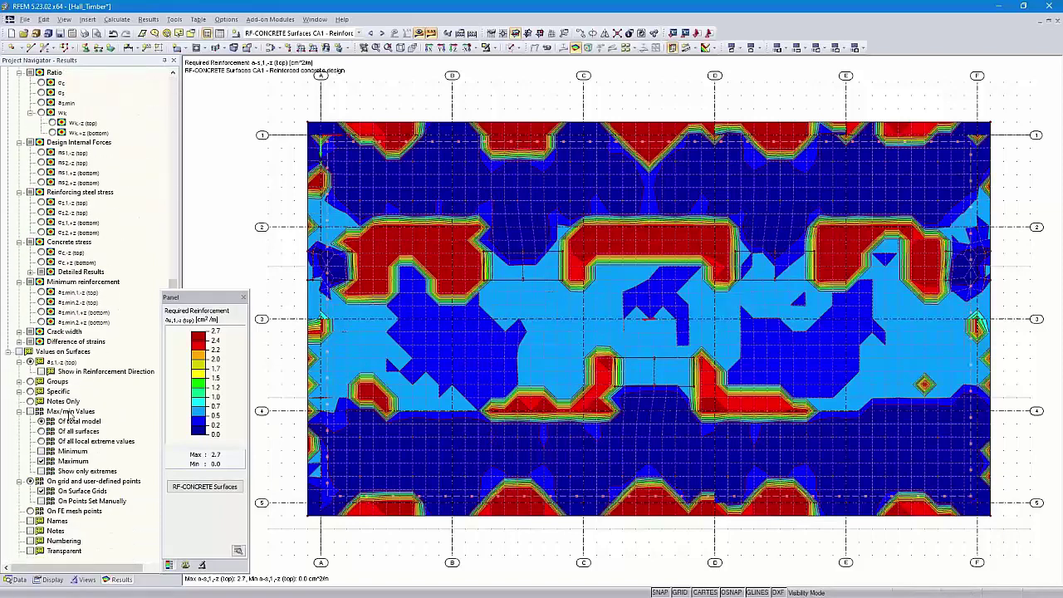
left_click(20, 352)
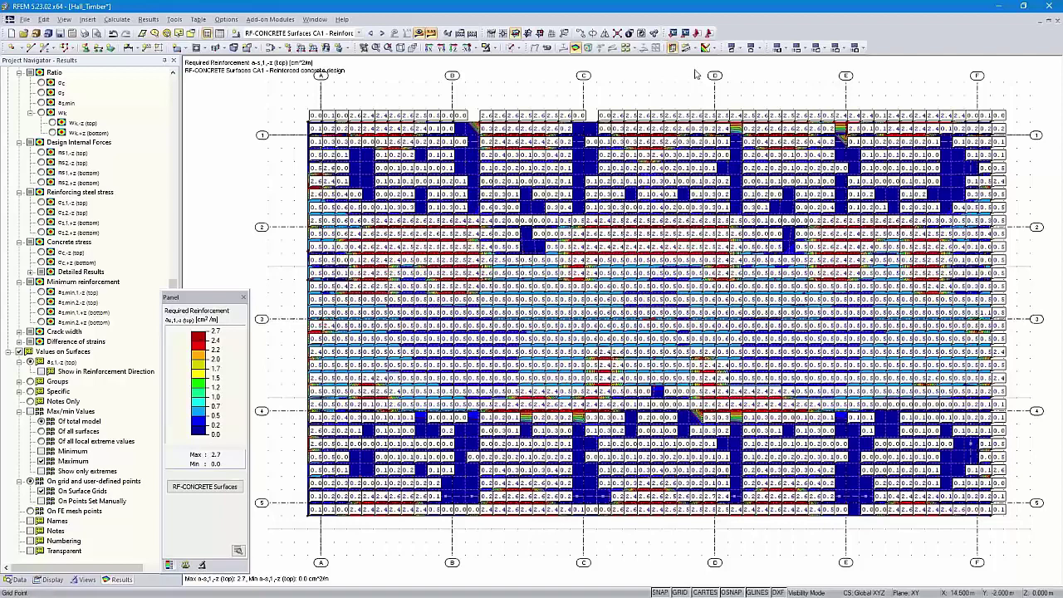
left_click(712, 49)
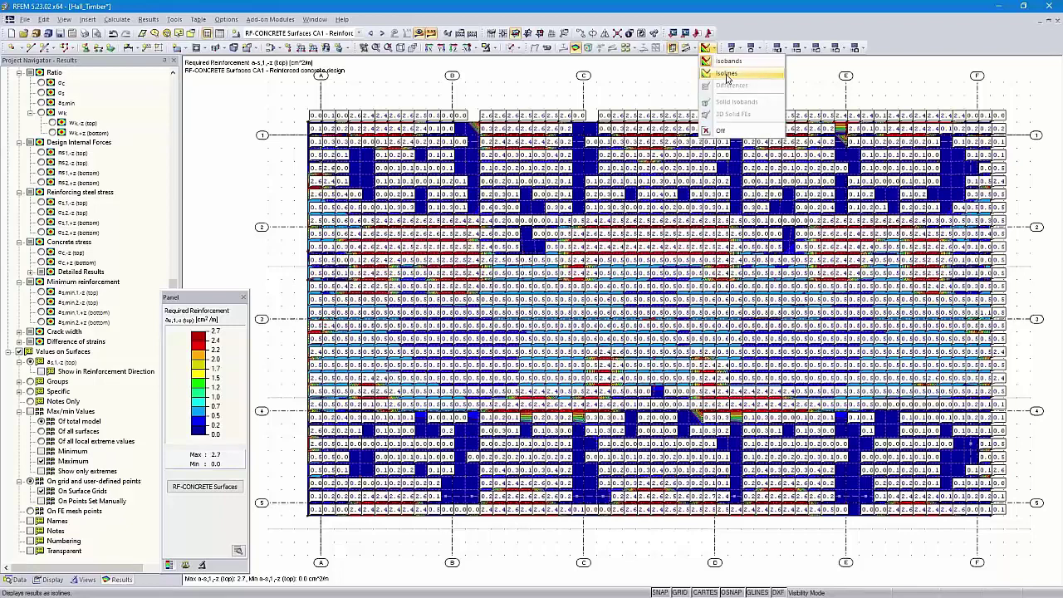
left_click(726, 75)
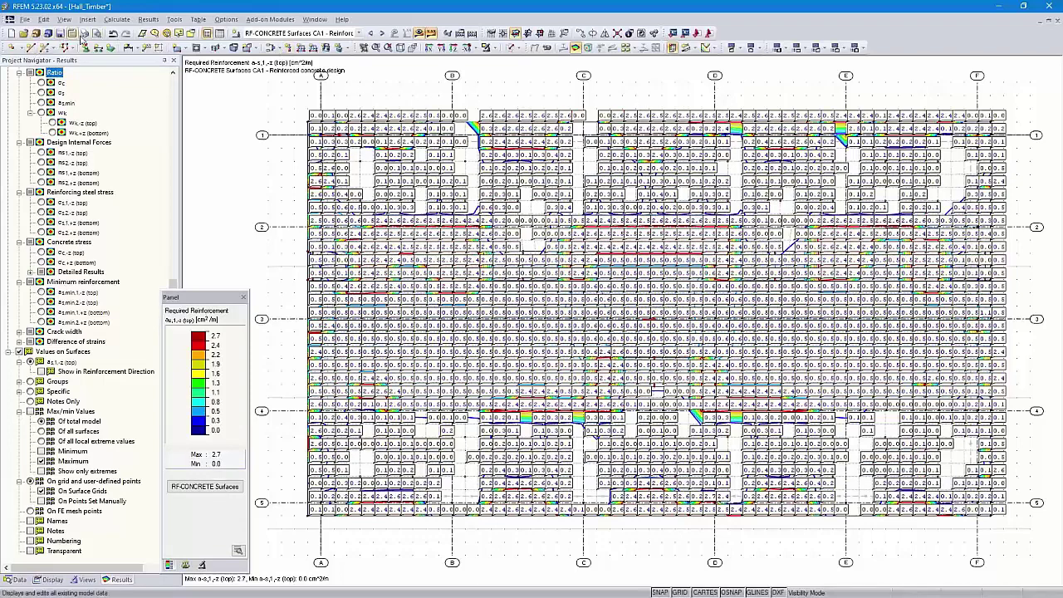
- Send the reinforcement graphic to the printout at full page height, rotated 90°
left_click(86, 33)
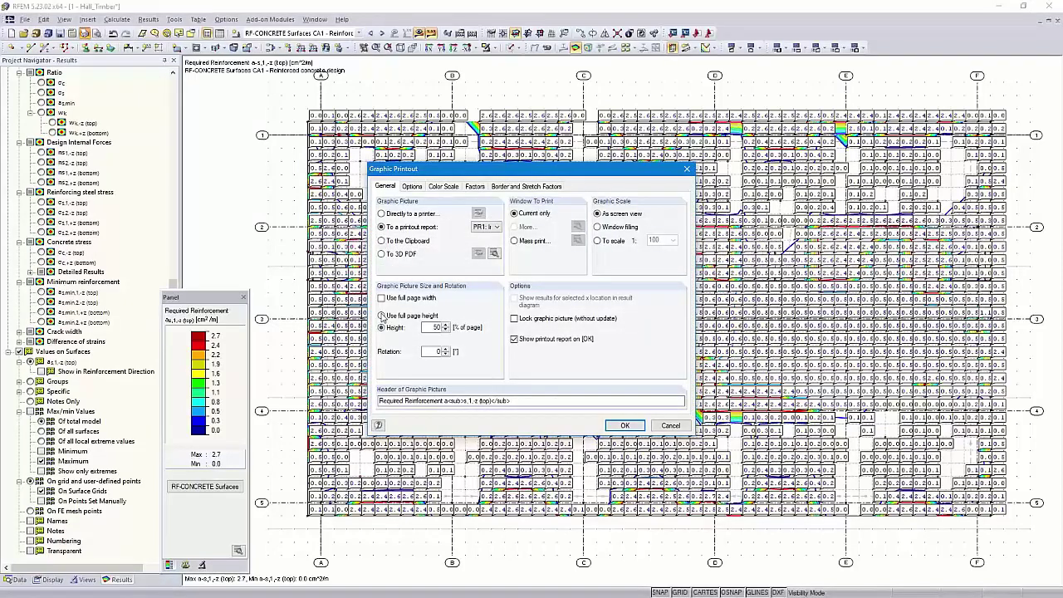
left_click(381, 315)
left_click(437, 352)
left_click(444, 349)
left_click(622, 424)
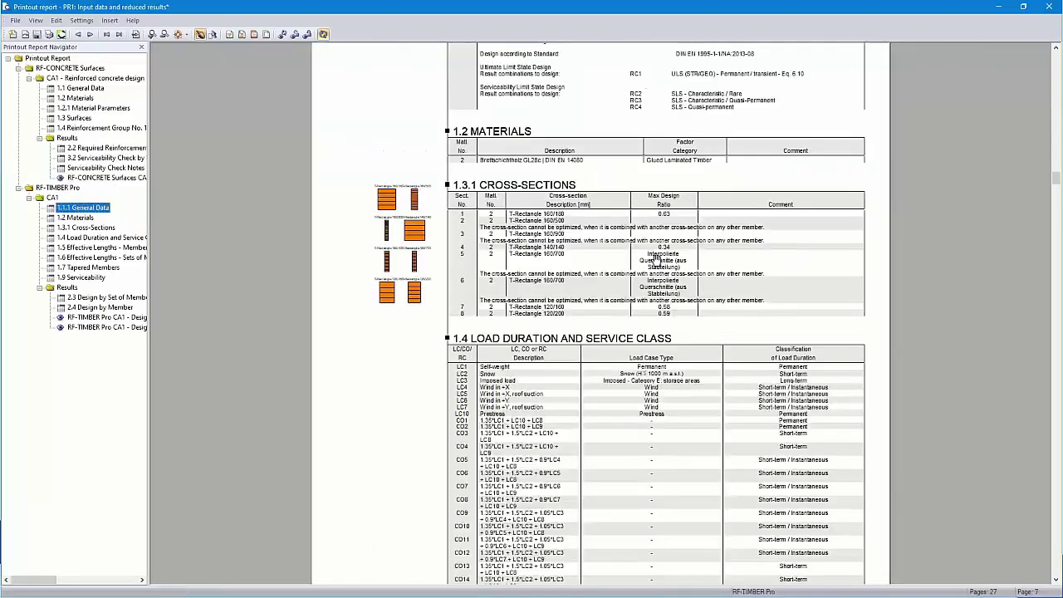
- Review the required reinforcement page, then close the report without saving
left_click(116, 179)
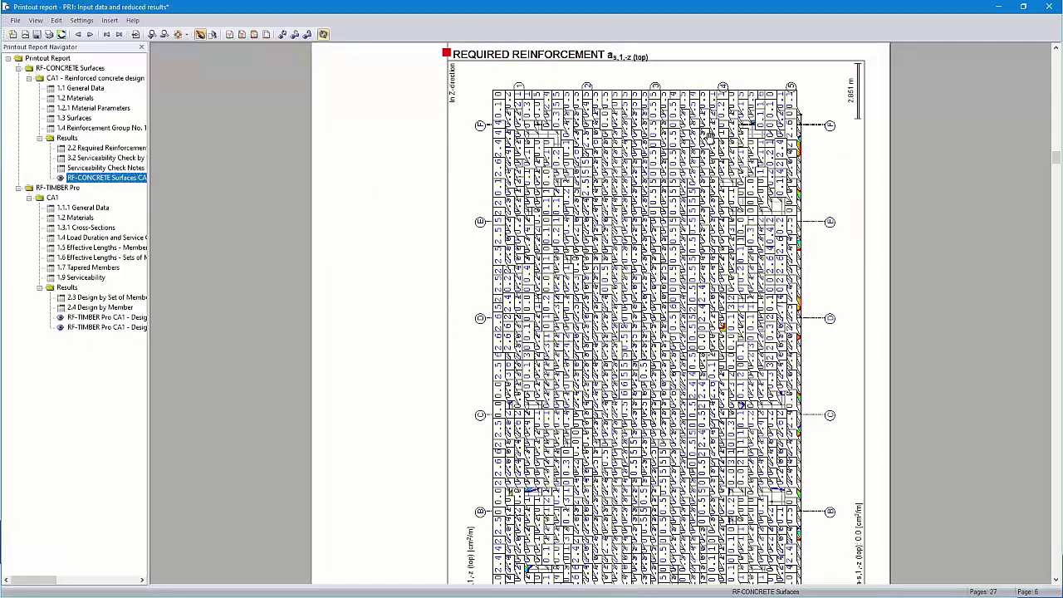
left_click(1046, 9)
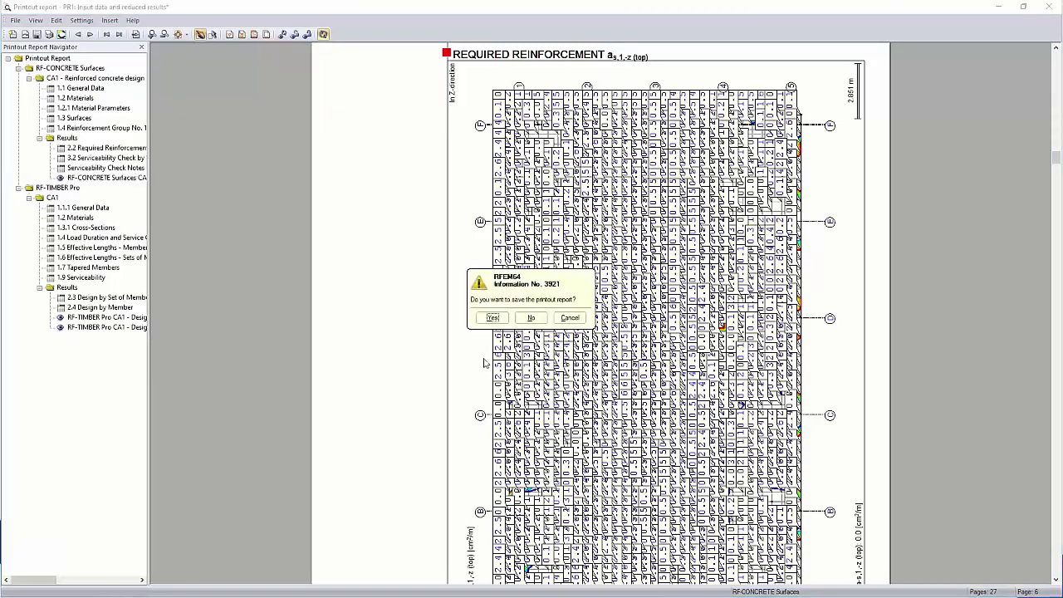
left_click(531, 319)
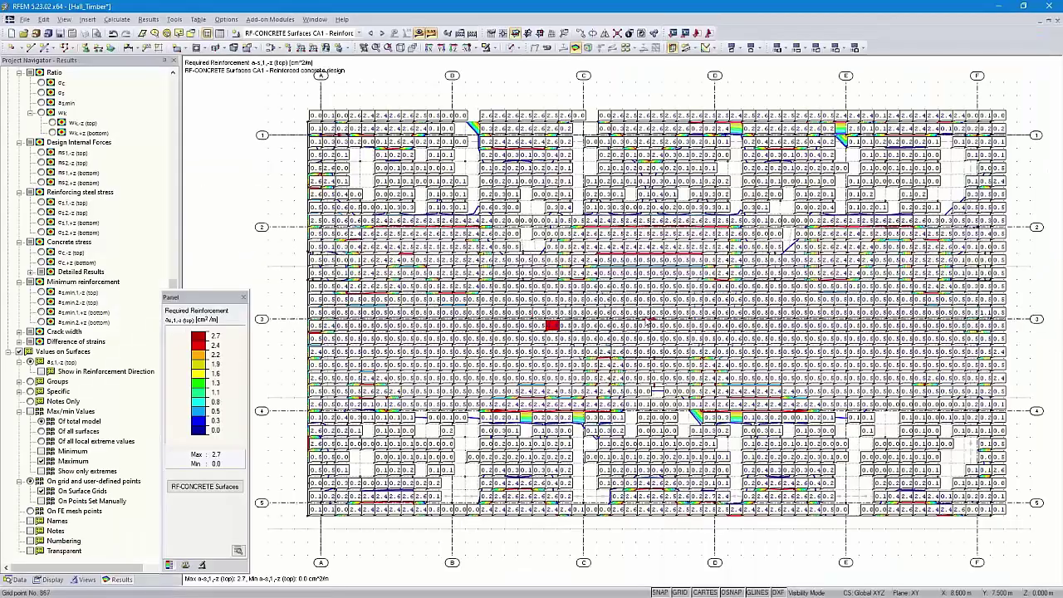
- Open the result values' display properties and make positive values print black in the printout
mouse_move(645, 307)
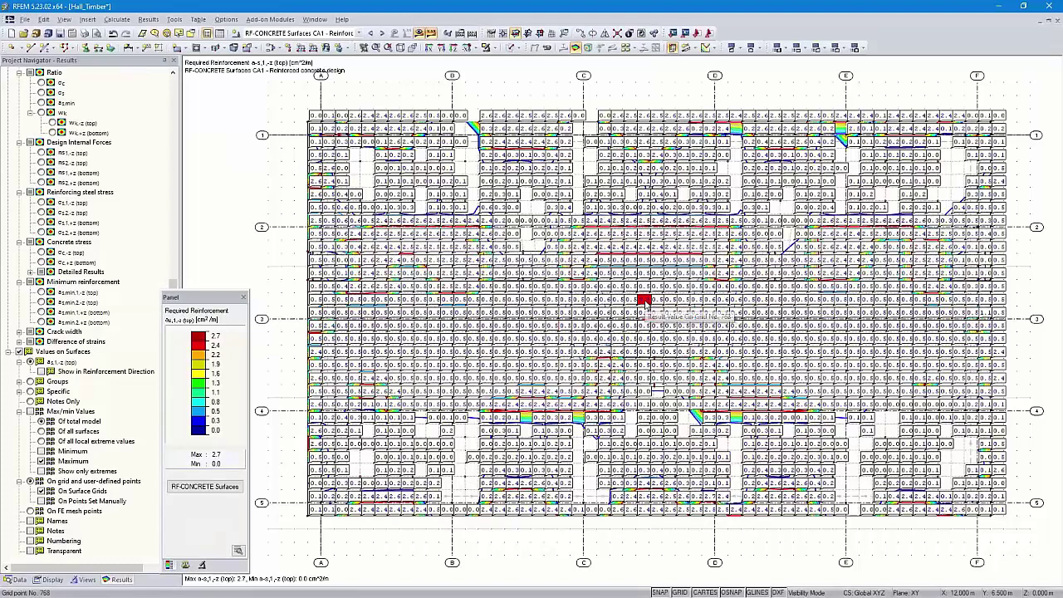
right_click(645, 304)
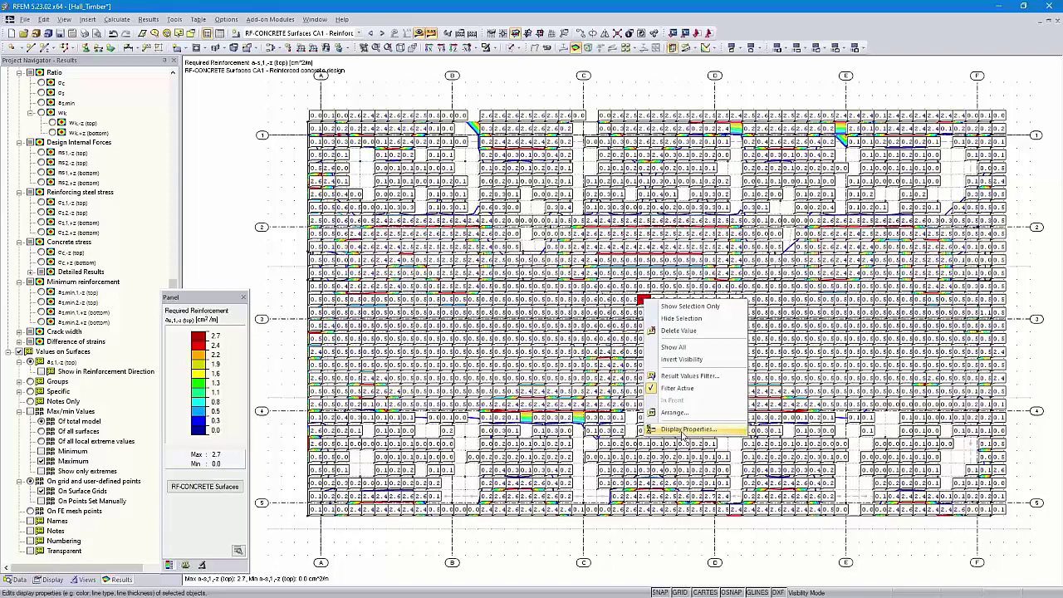
left_click(680, 430)
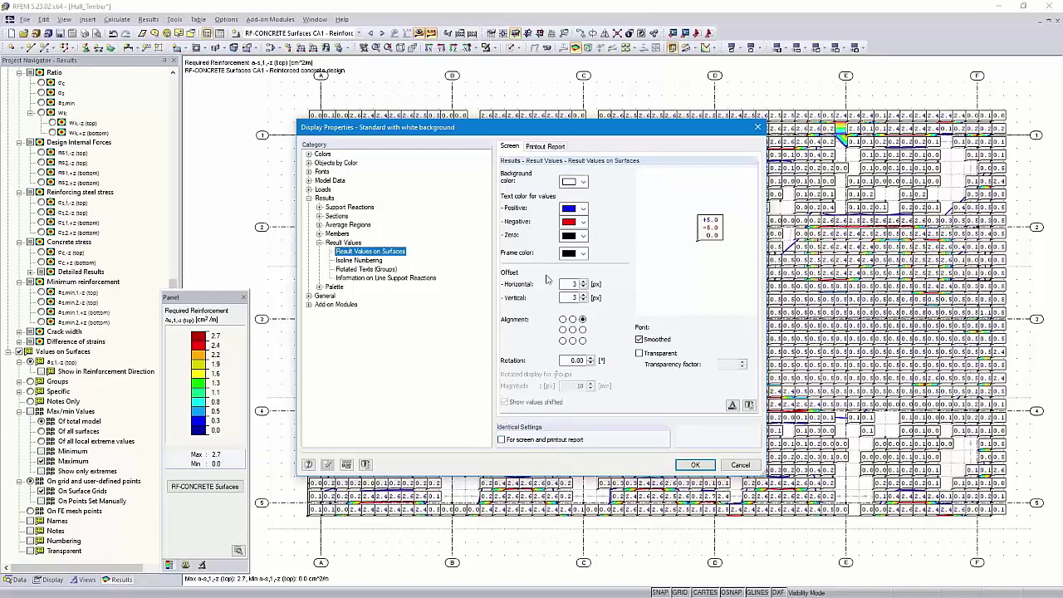
left_click(540, 146)
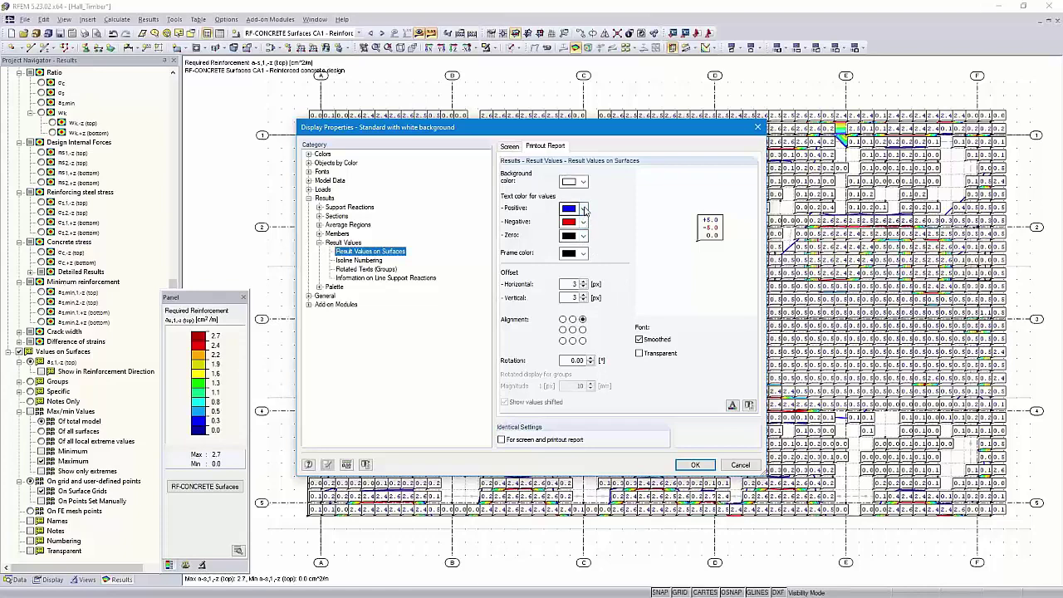
left_click(583, 208)
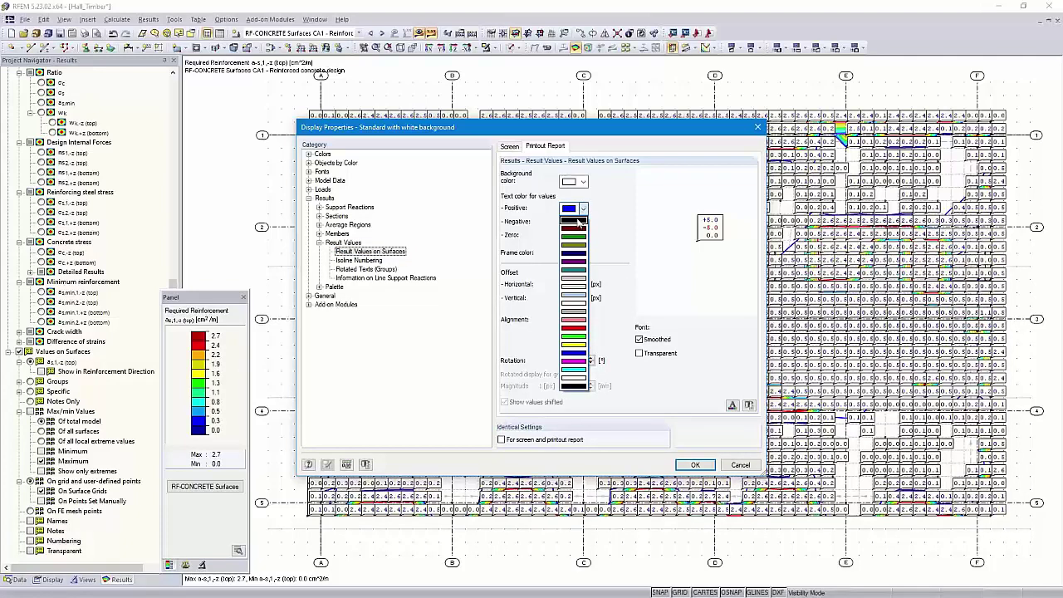
left_click(577, 220)
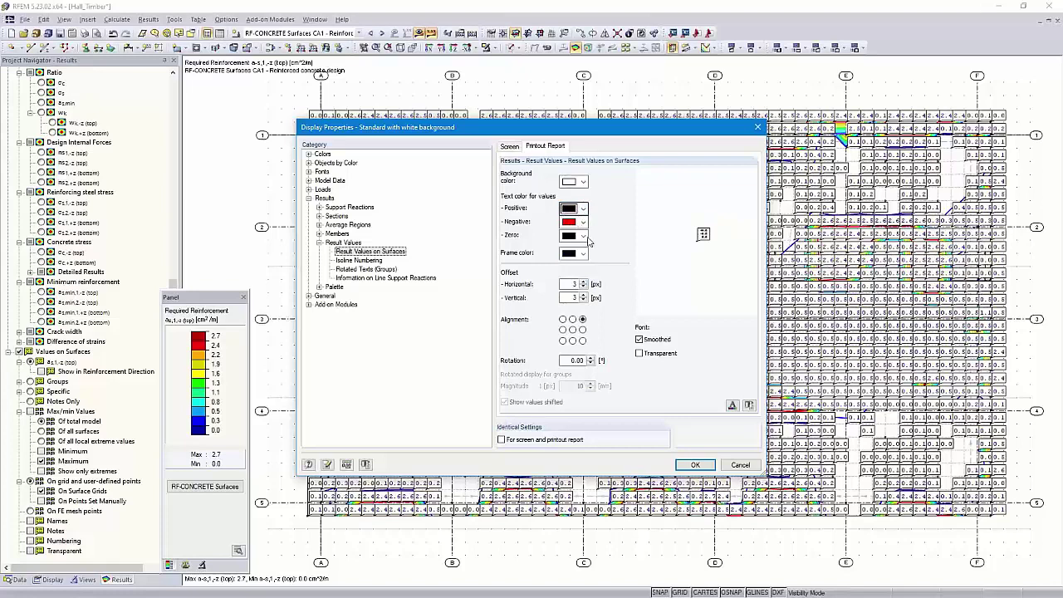
- Set value offsets to 0, centre alignment, and Courier New font size 4, then apply
left_click(582, 286)
left_click(573, 297)
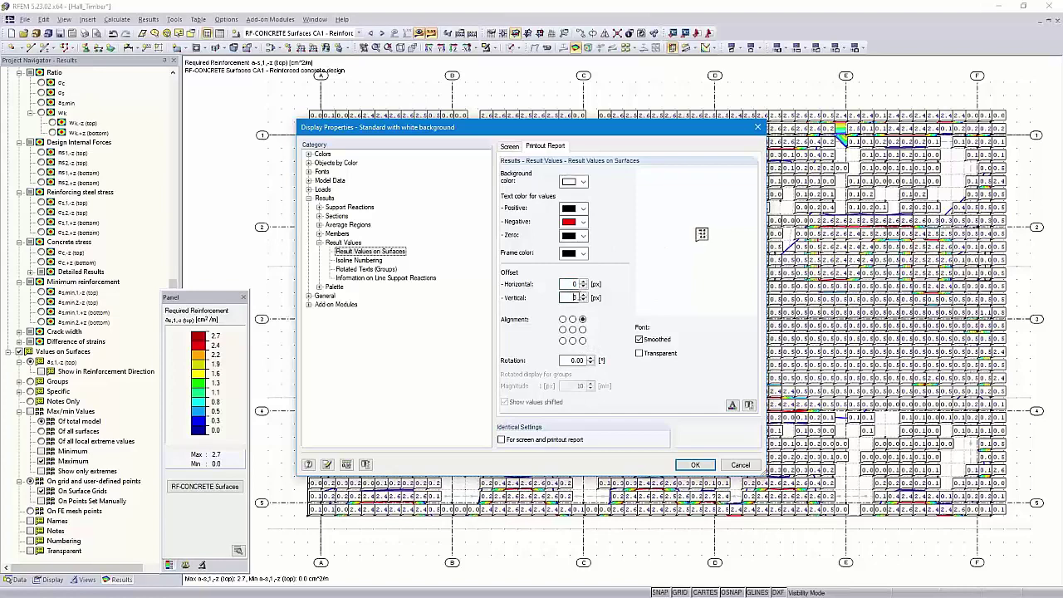
type("0")
left_click(572, 330)
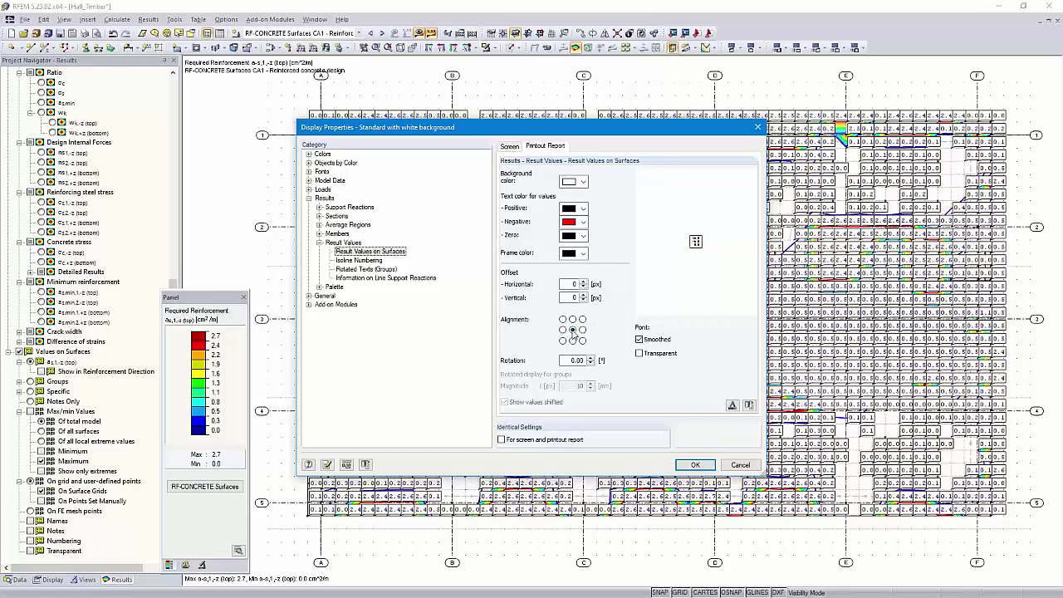
left_click(731, 405)
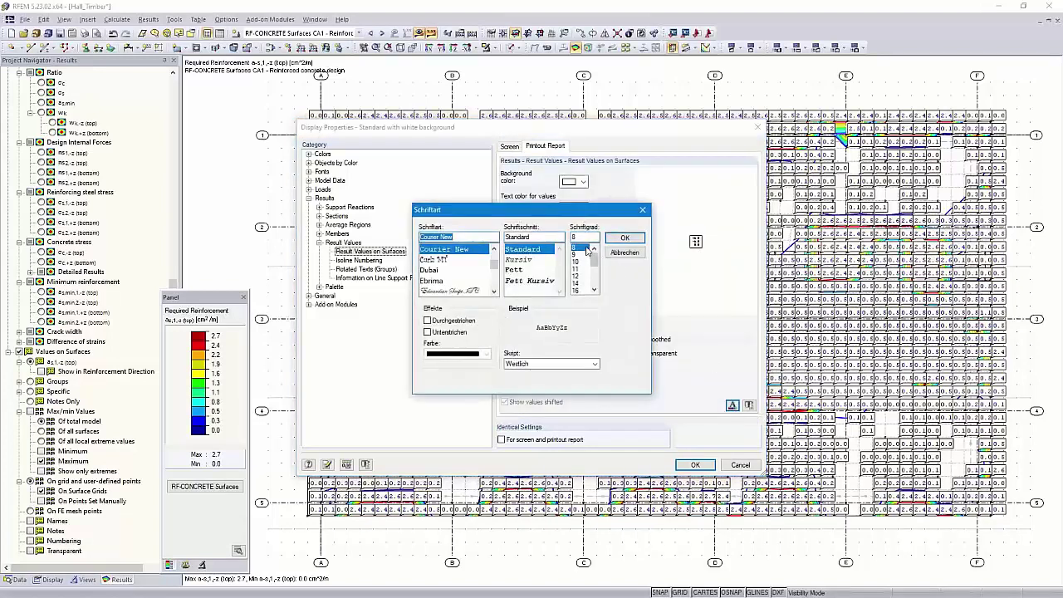
left_click(585, 248)
type("4")
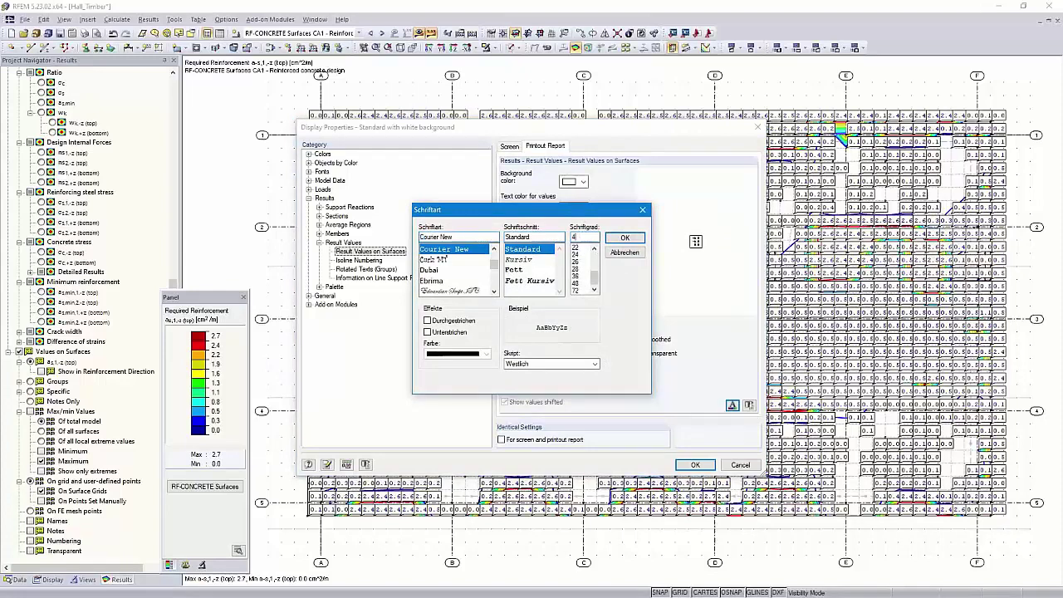
left_click(625, 238)
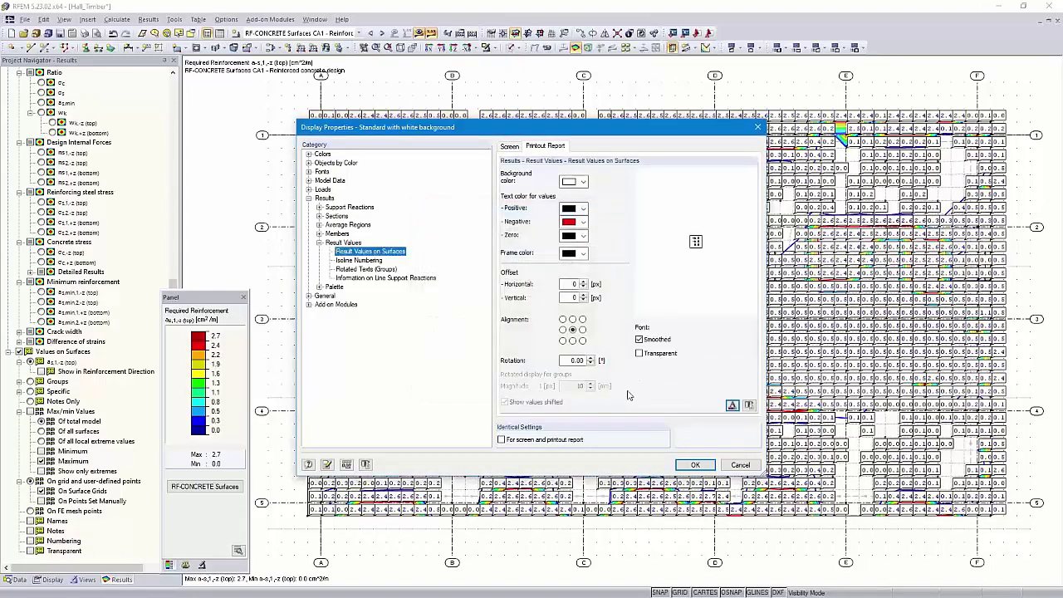
left_click(695, 466)
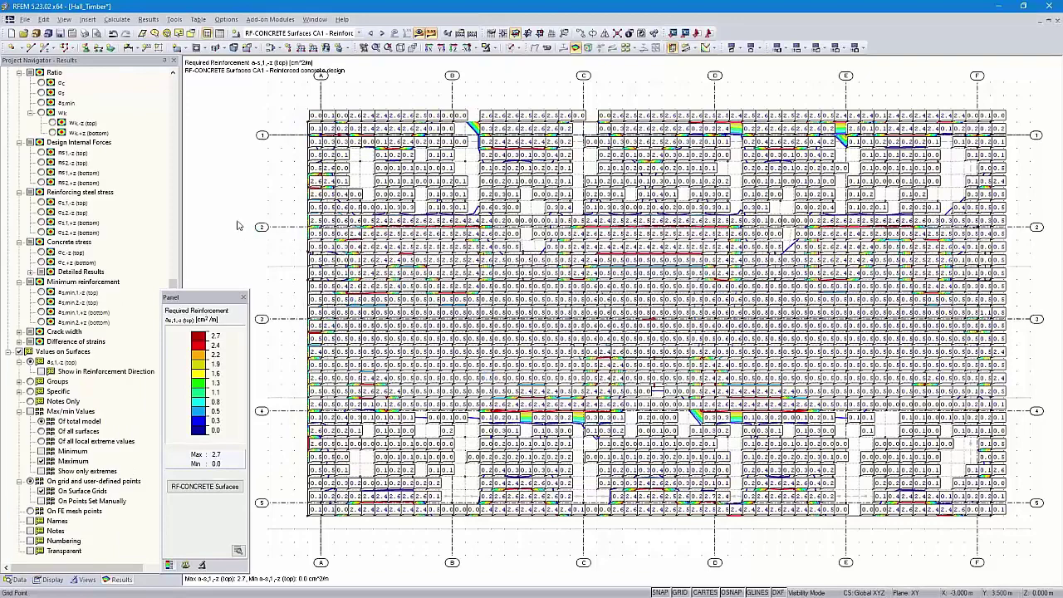
- Send the reinforcement values graphic to the printout report and zoom into its page
left_click(84, 33)
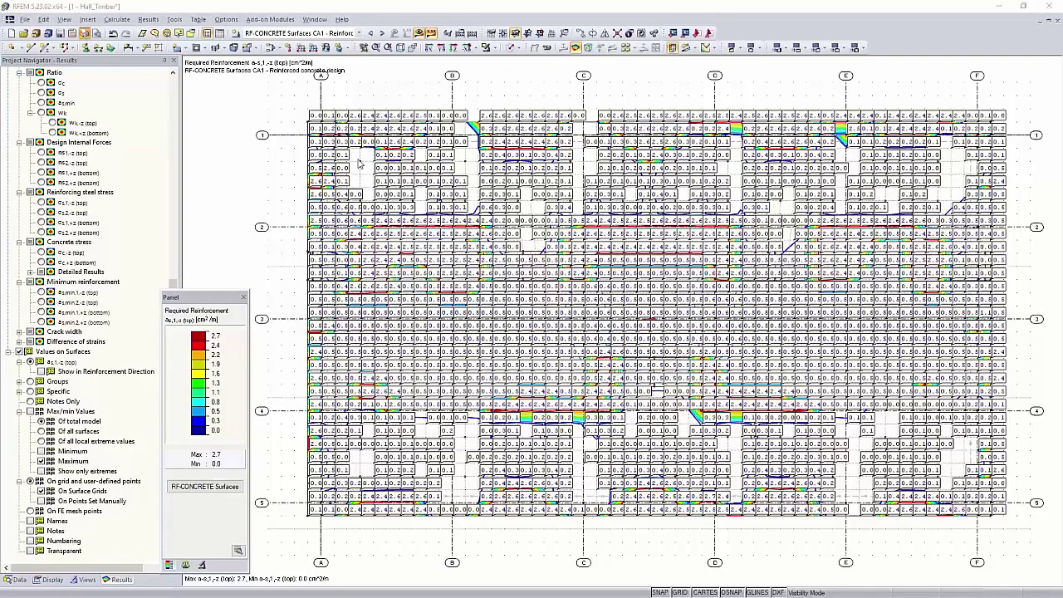
left_click(624, 427)
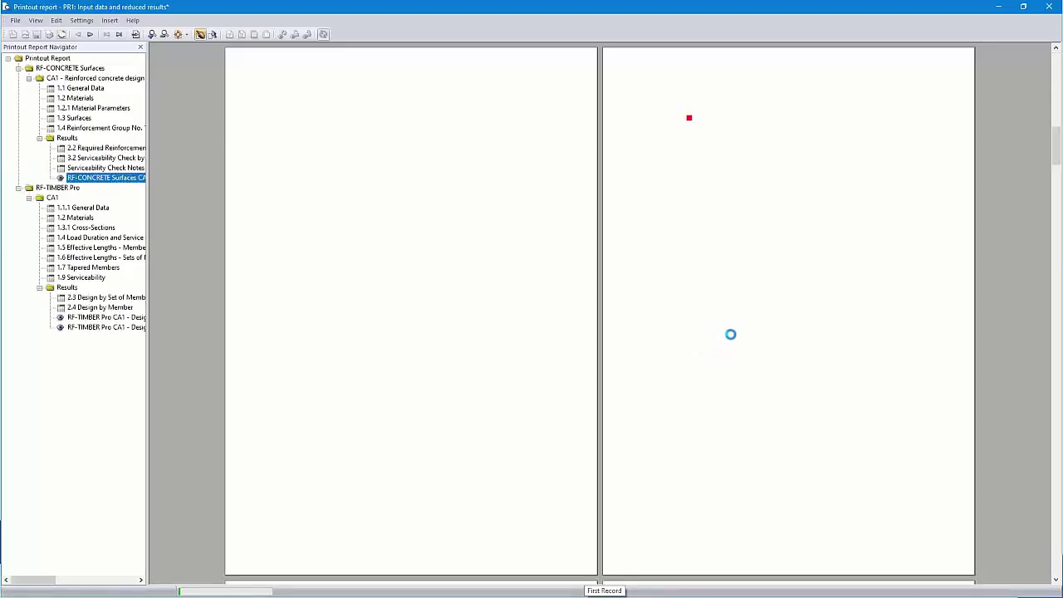
double_click(852, 196)
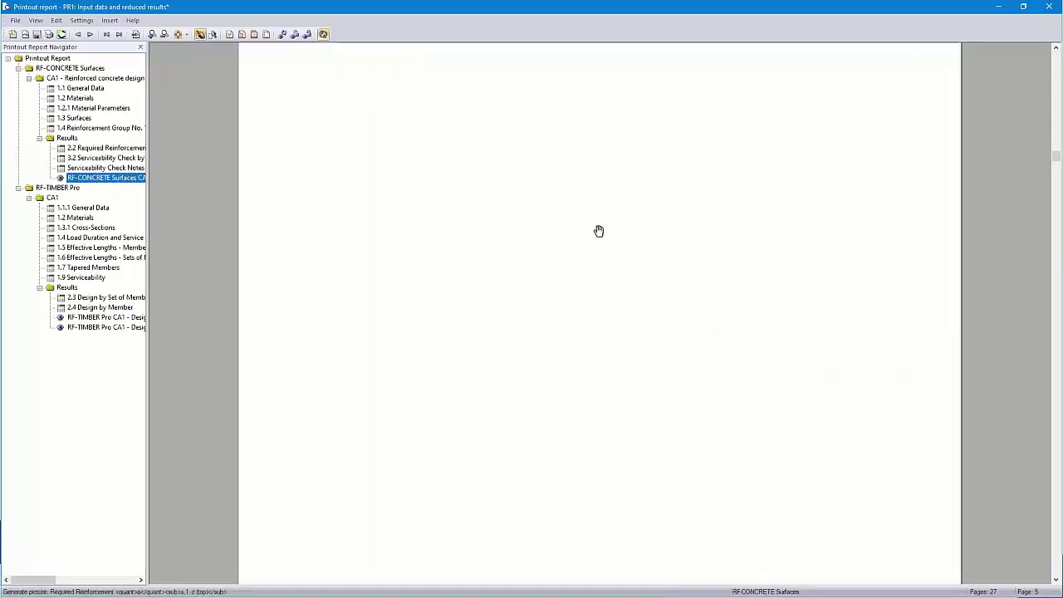
double_click(568, 255)
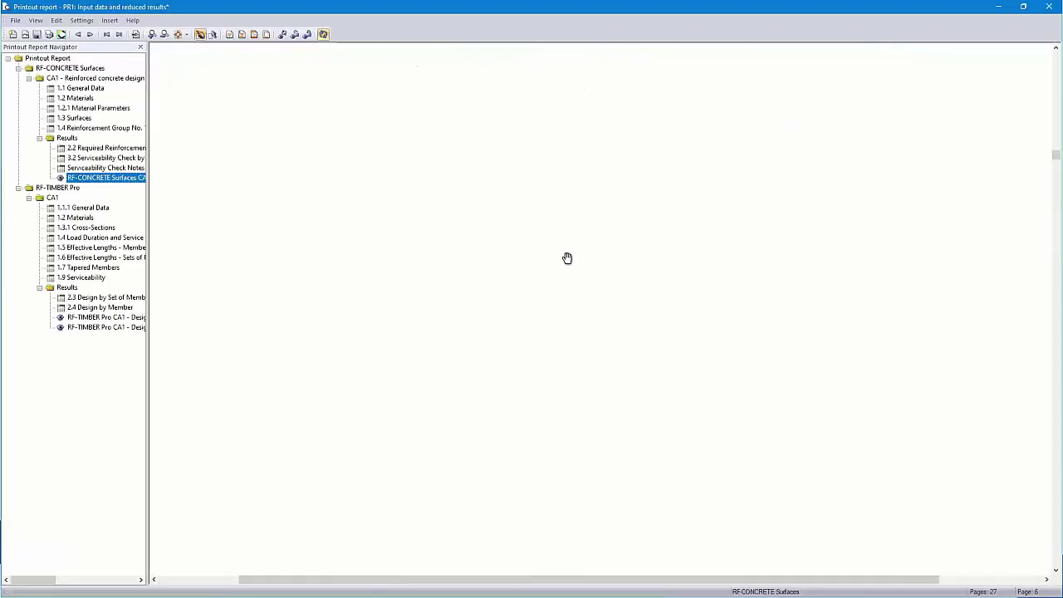
- Inspect the reinforcement graphic, then close the report without saving
scroll(643, 219, "up", 1)
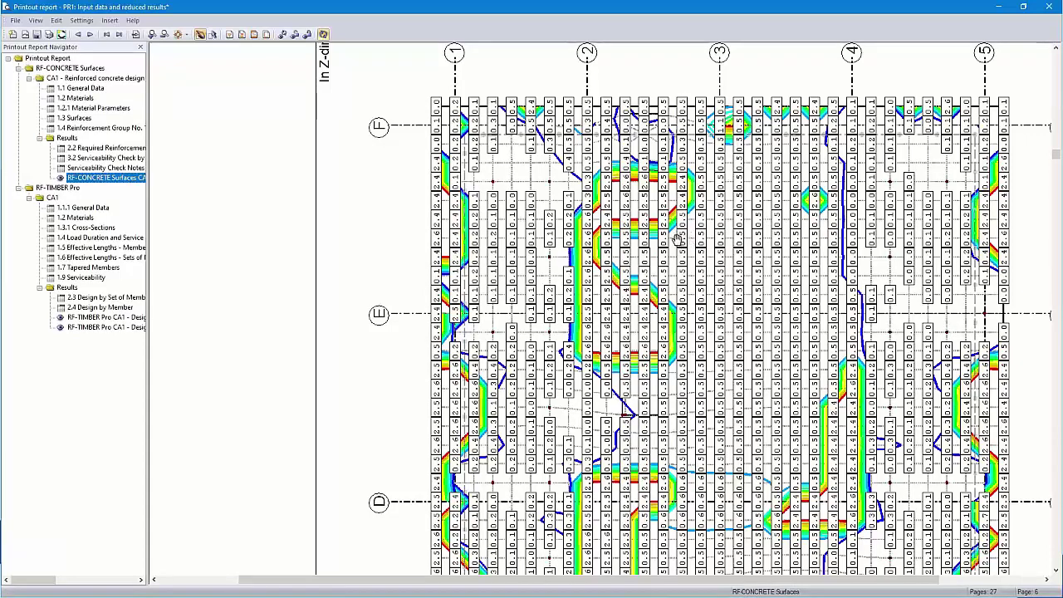
scroll(713, 257, "up", 1)
scroll(722, 266, "down", 4)
scroll(725, 270, "down", 2)
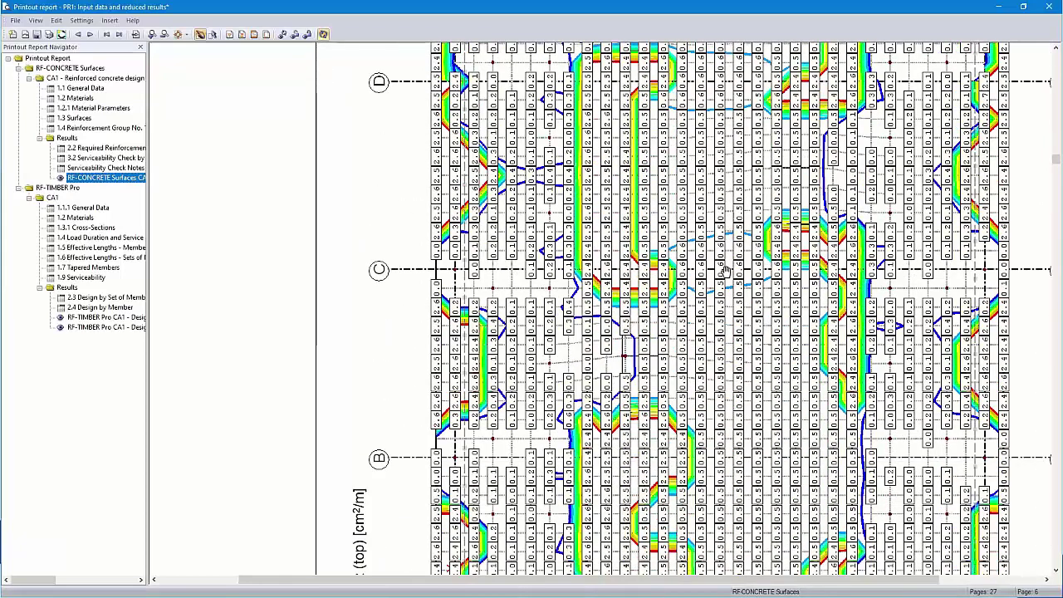
left_click(1049, 8)
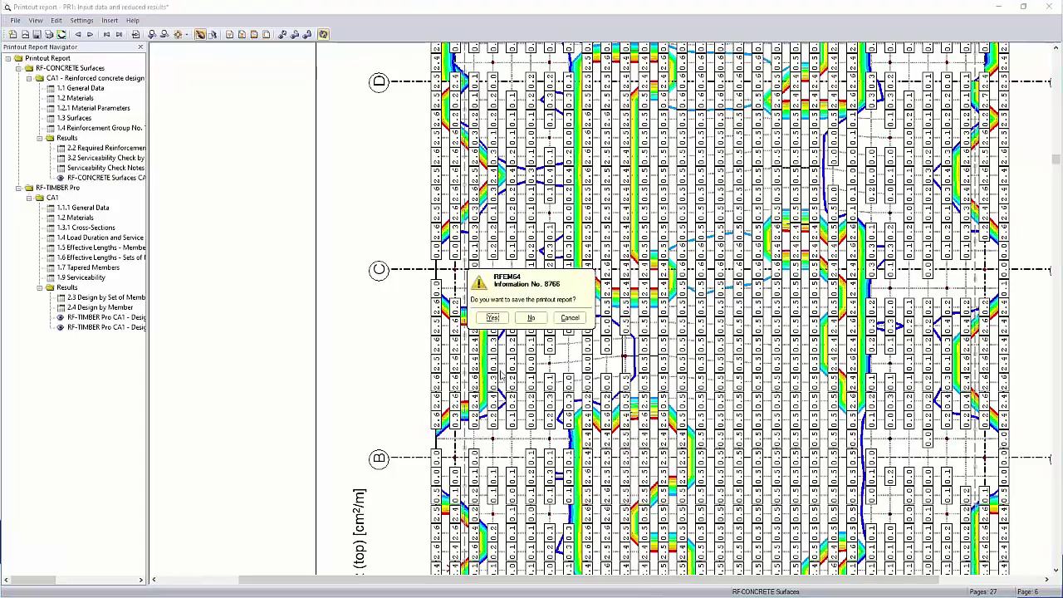
left_click(529, 319)
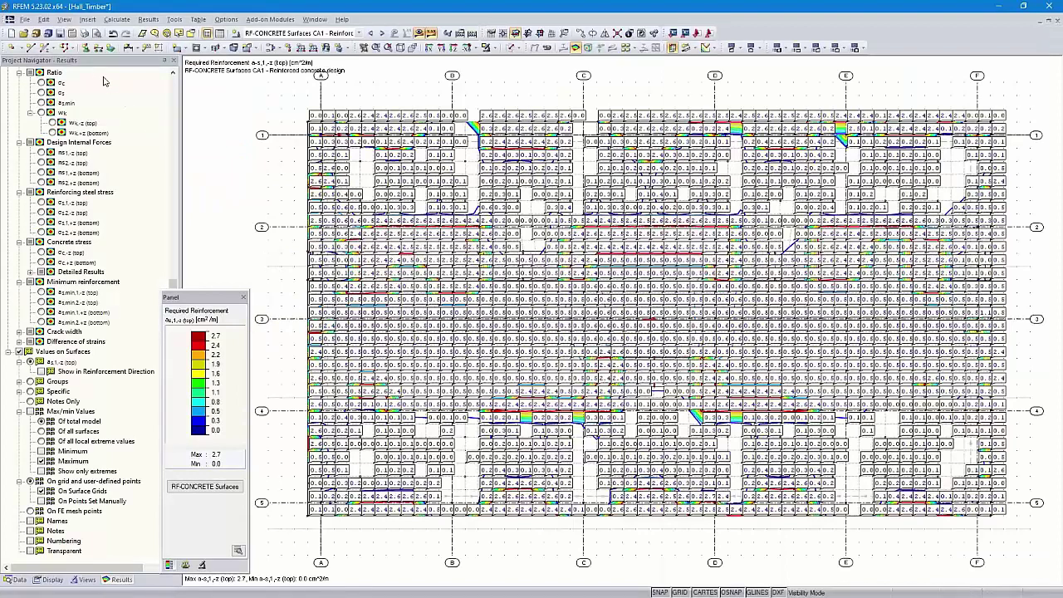
- Choose mass printing into printout report PR1 for the graphic printout
scroll(62, 187, "up", 12)
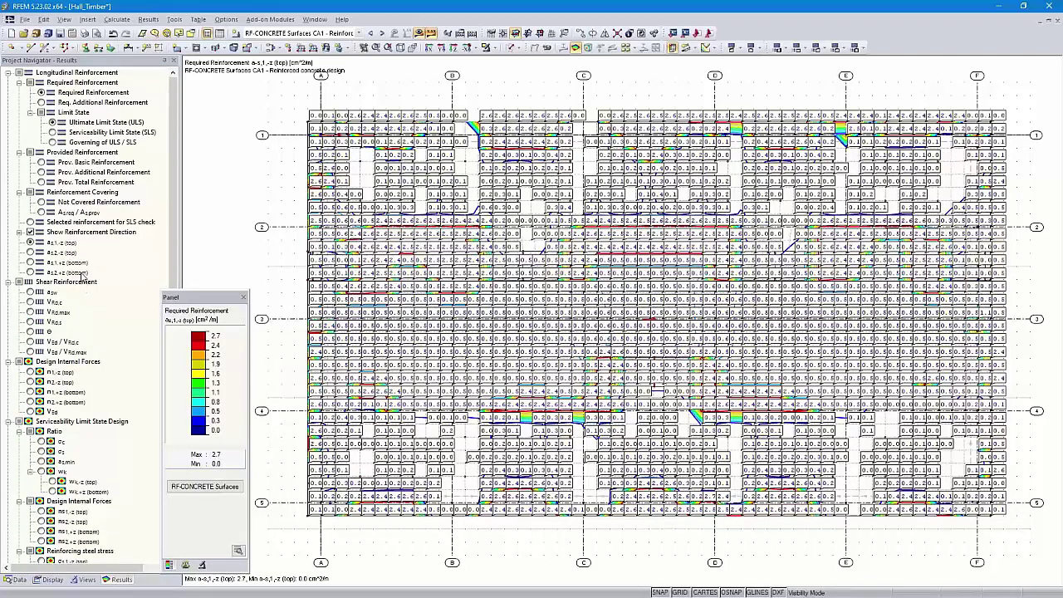
left_click(83, 33)
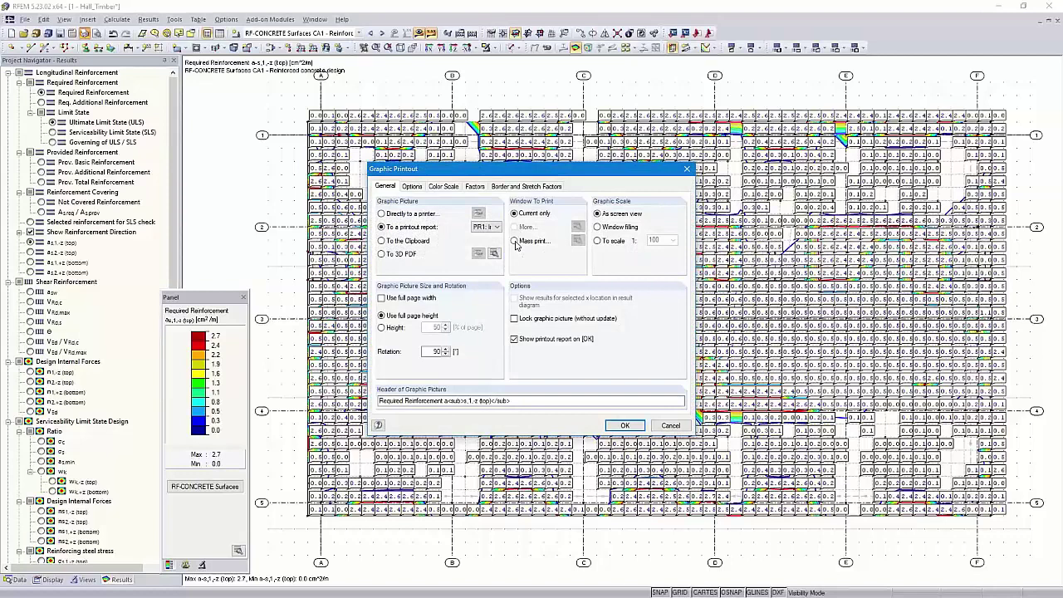
left_click(515, 240)
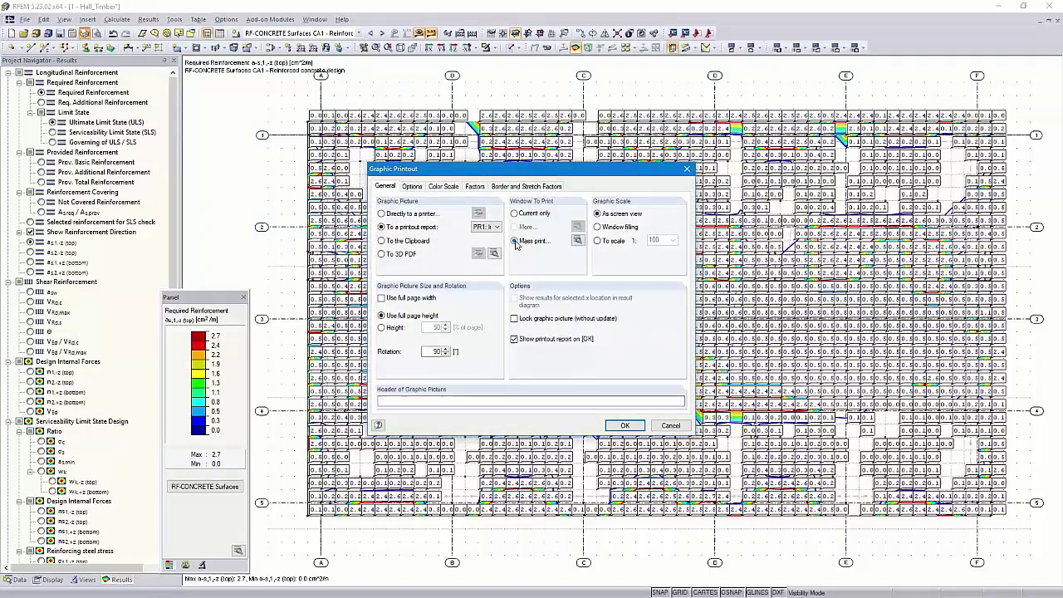
left_click(577, 240)
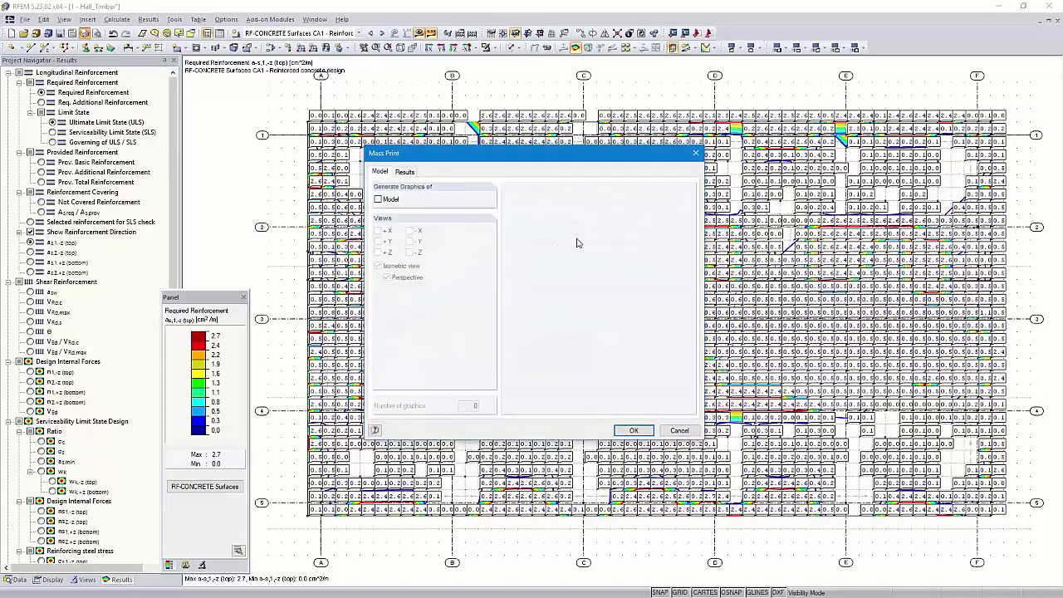
- Limit result graphics to the CA1 RF-CONCRETE Surfaces load case
left_click(405, 173)
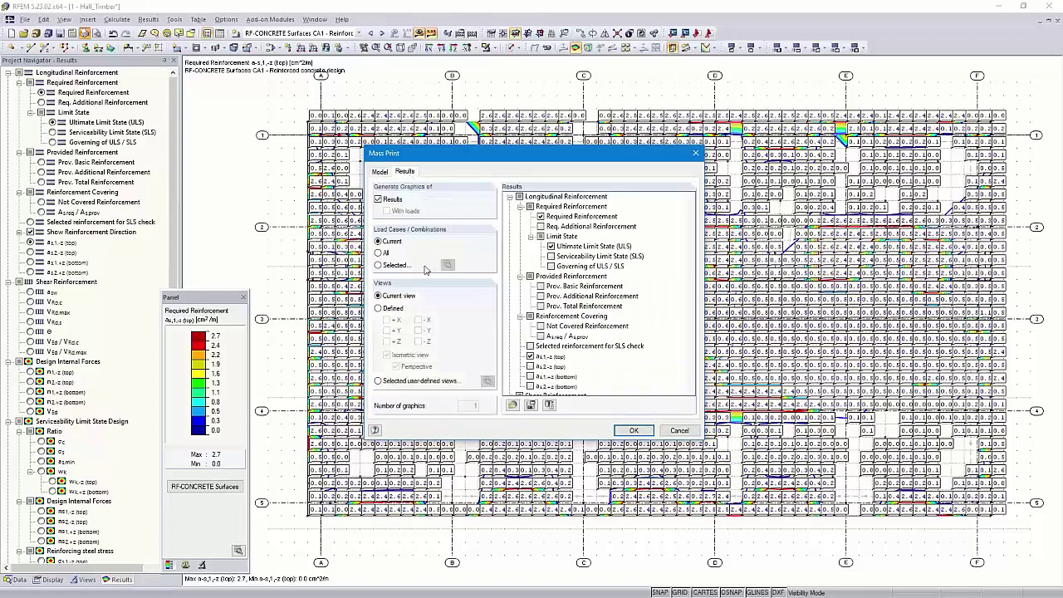
left_click(378, 265)
left_click(448, 265)
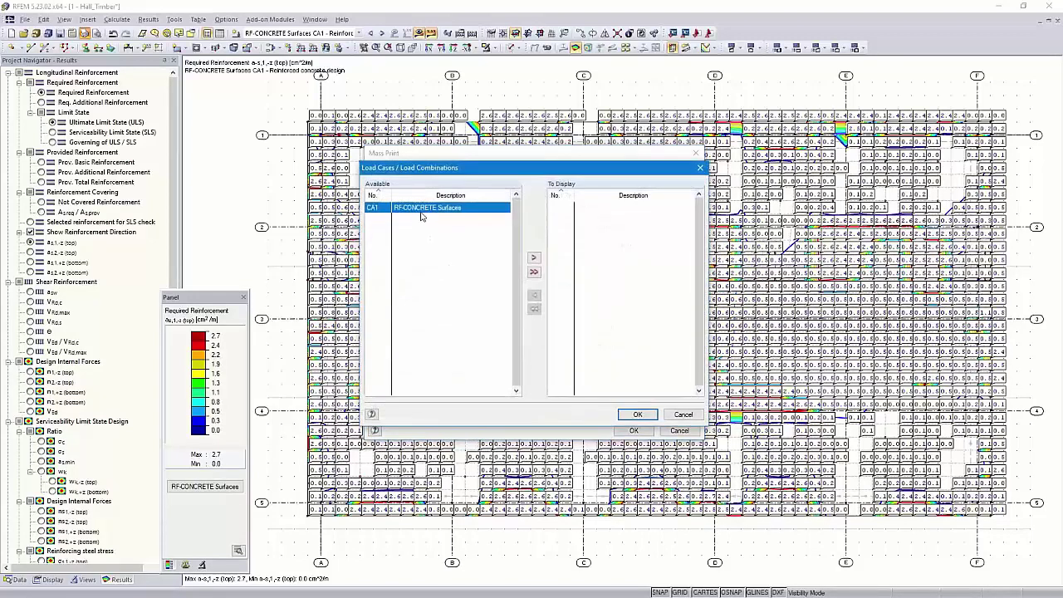
double_click(423, 212)
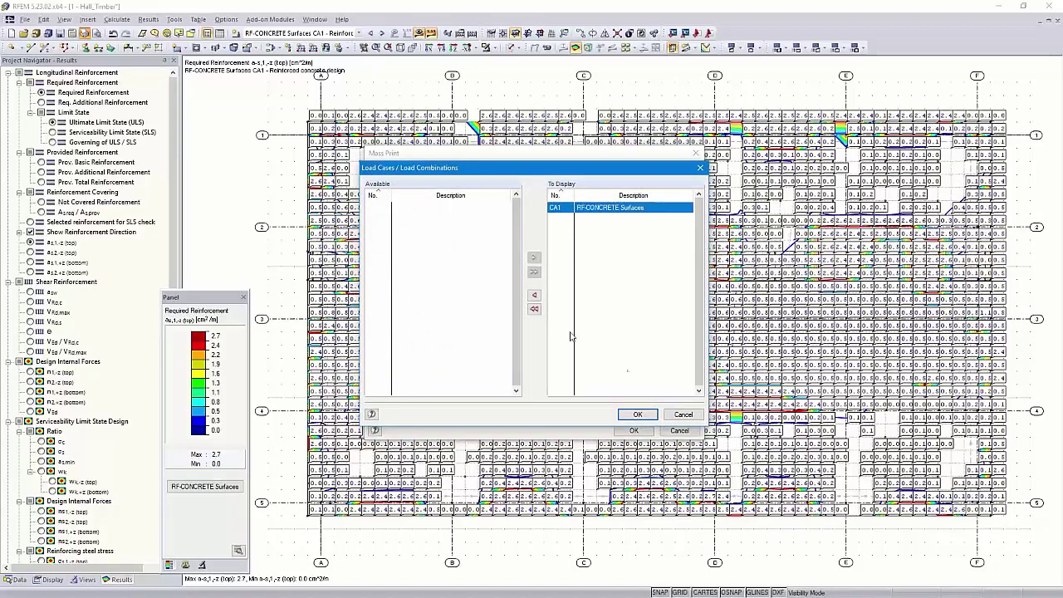
left_click(637, 414)
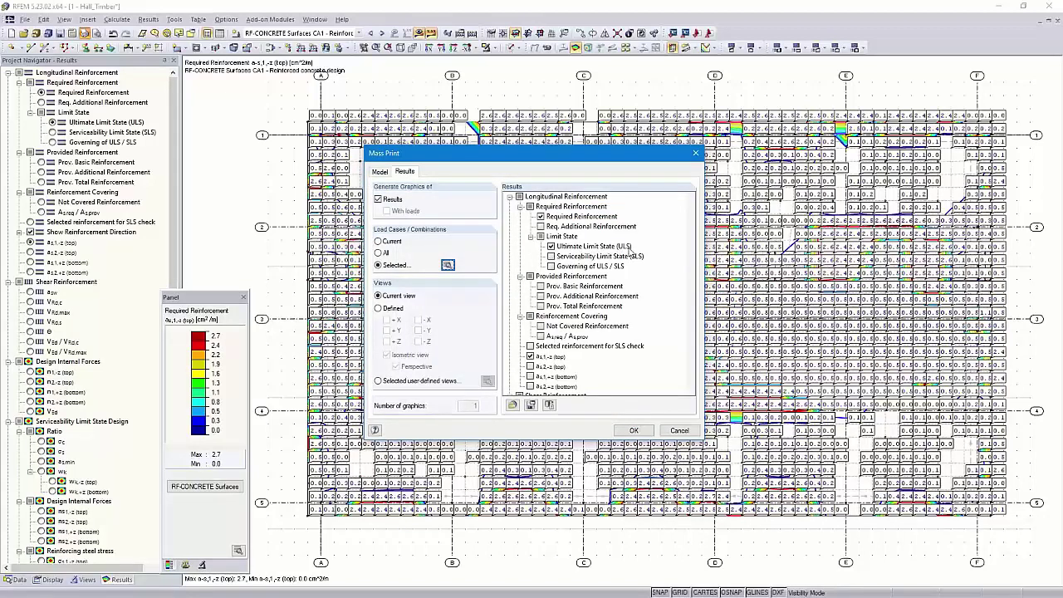
- Include top and bottom a-s,1 and a-s,2 reinforcement graphics and confirm the selection
scroll(561, 340, "down", 1)
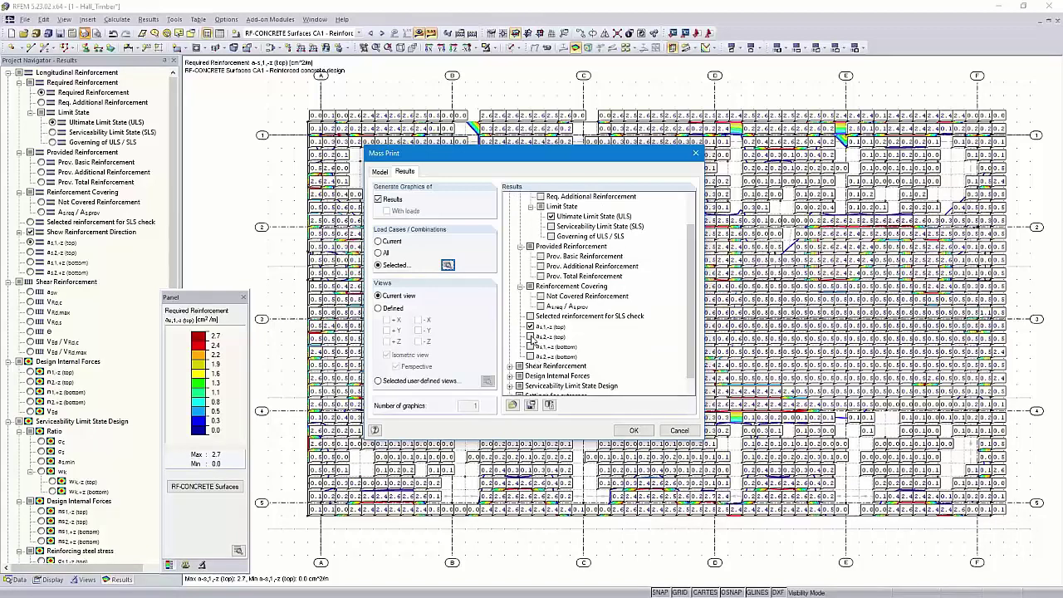
left_click(531, 334)
left_click(531, 337)
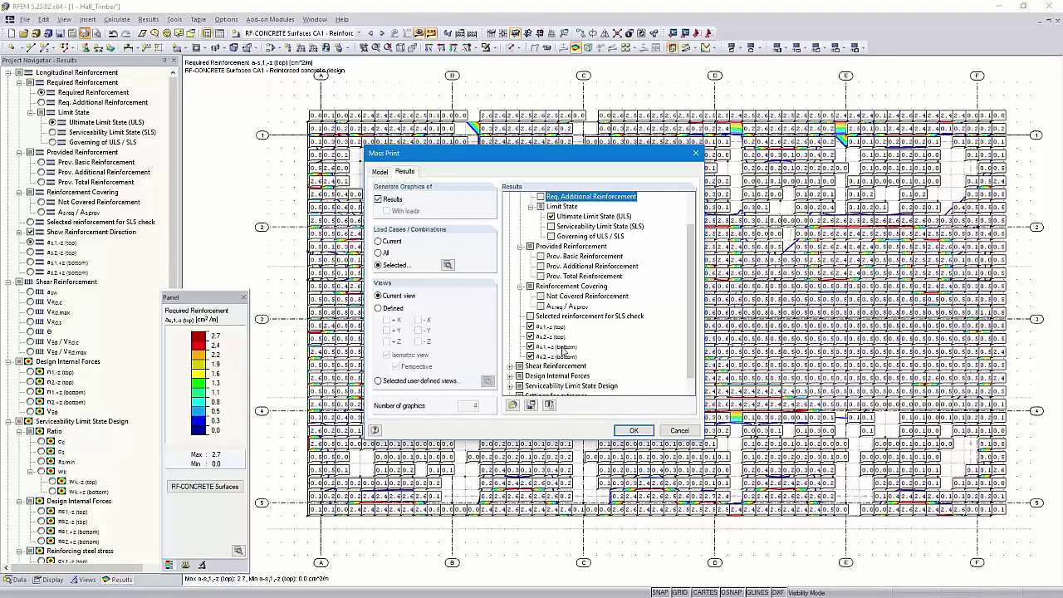
scroll(583, 348, "down", 1)
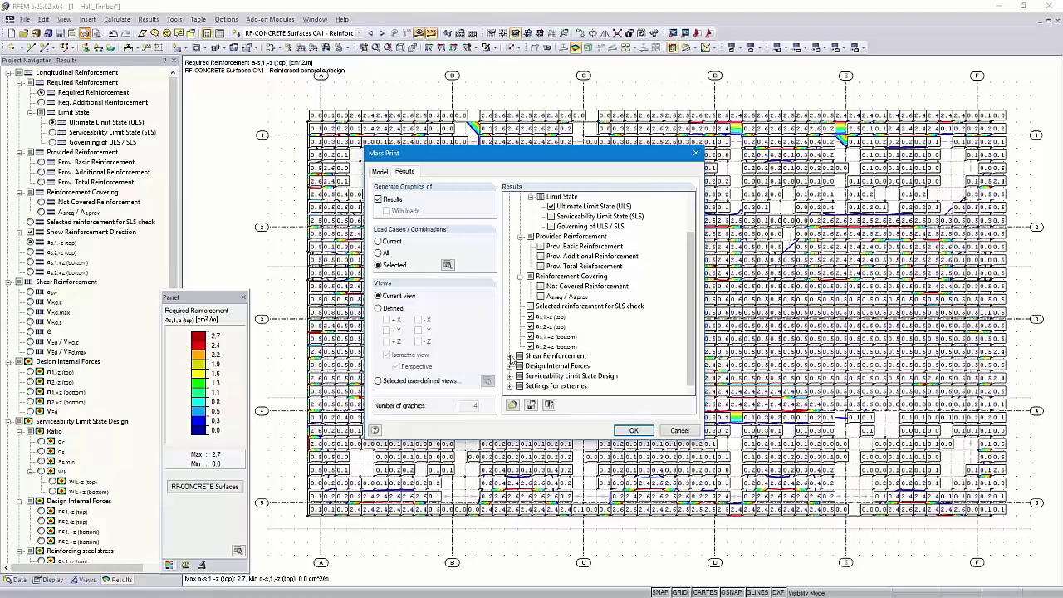
left_click(510, 355)
left_click(509, 316)
left_click(632, 430)
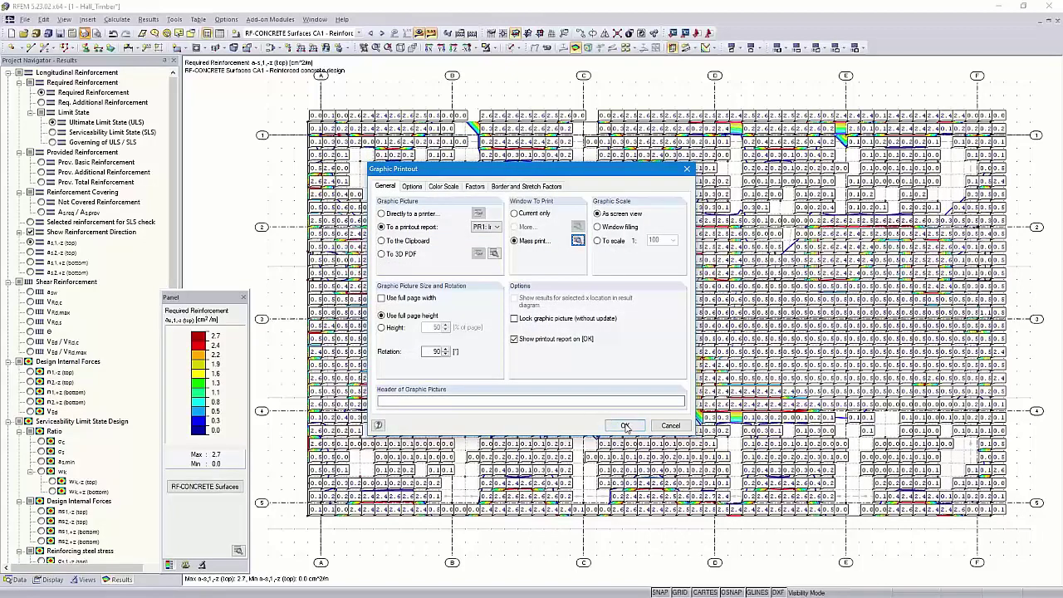
- Add the four CA1 reinforcement graphics to PR1, review them full-page, then go to RF-TIMBER Pro General Data
left_click(624, 426)
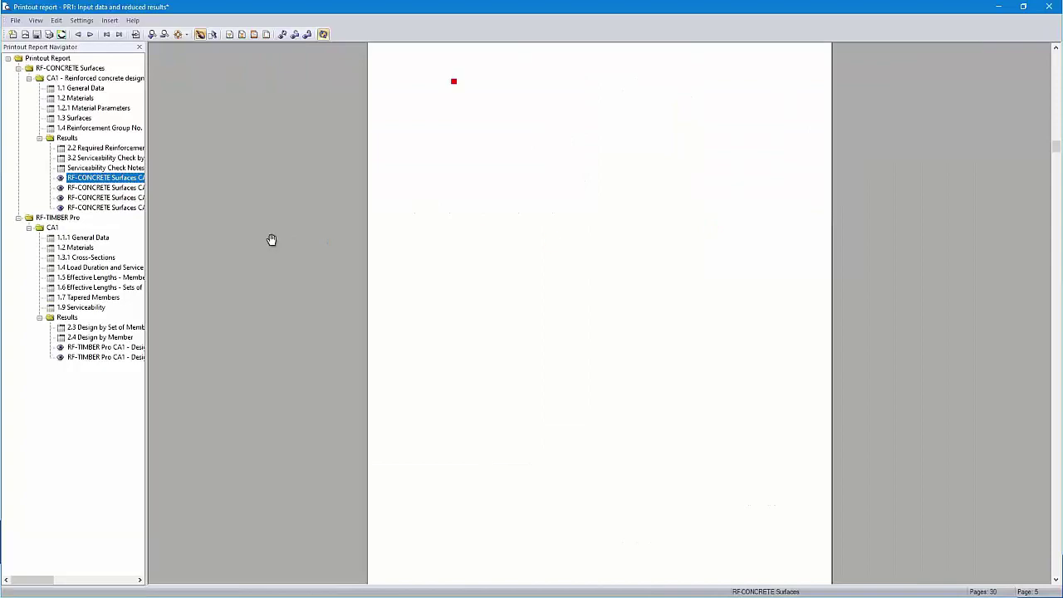
left_click(113, 189)
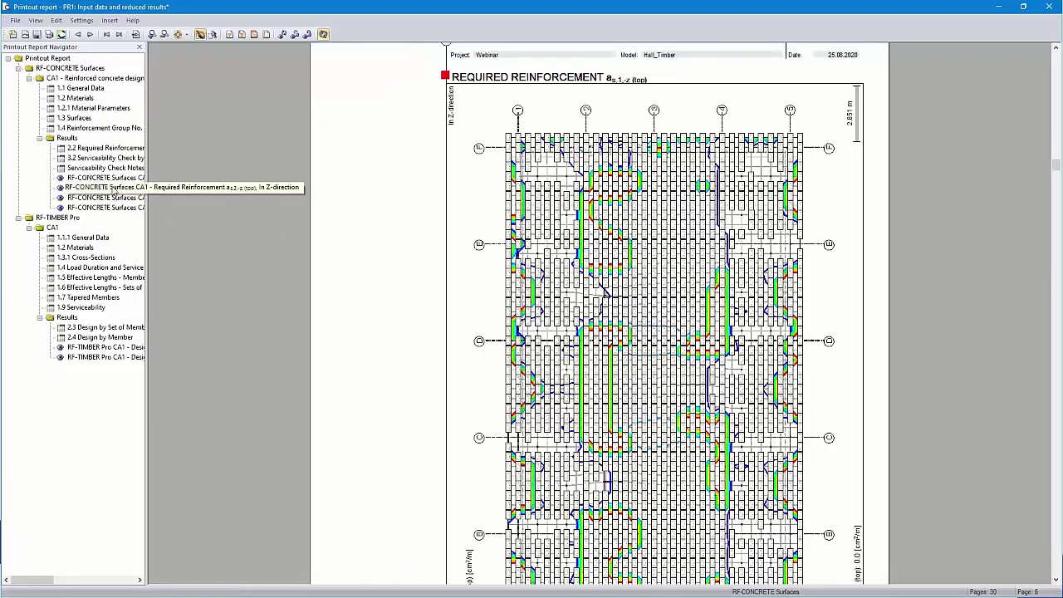
left_click(114, 197)
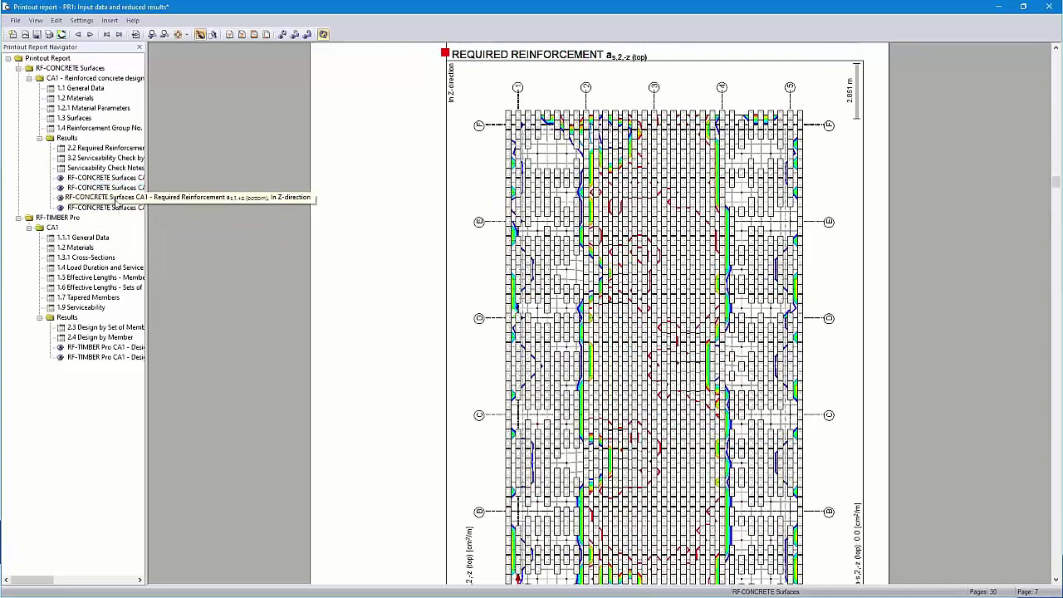
left_click(115, 206)
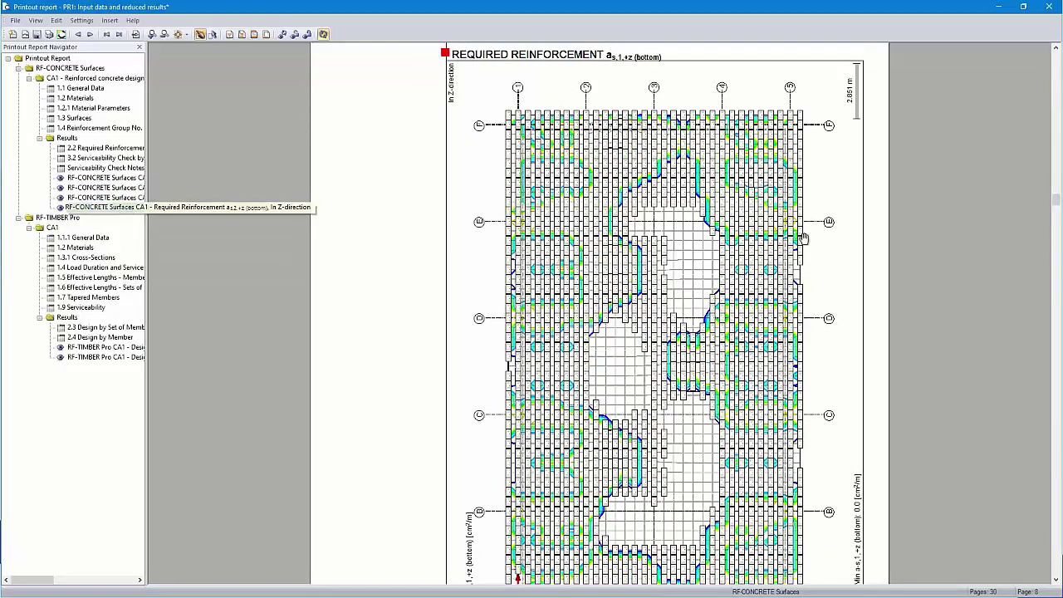
scroll(612, 186, "down", 3)
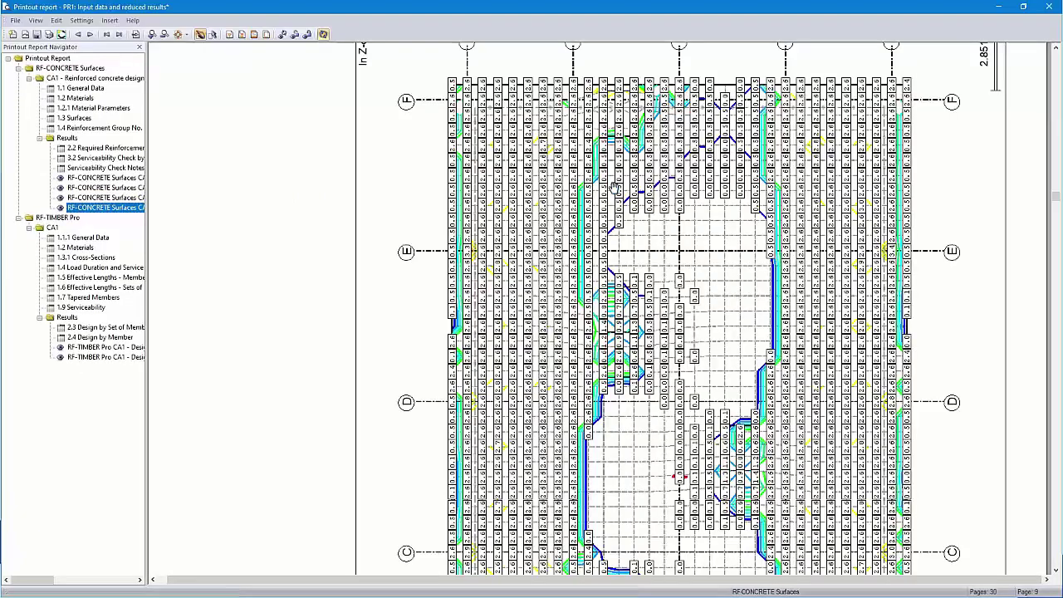
left_click(179, 36)
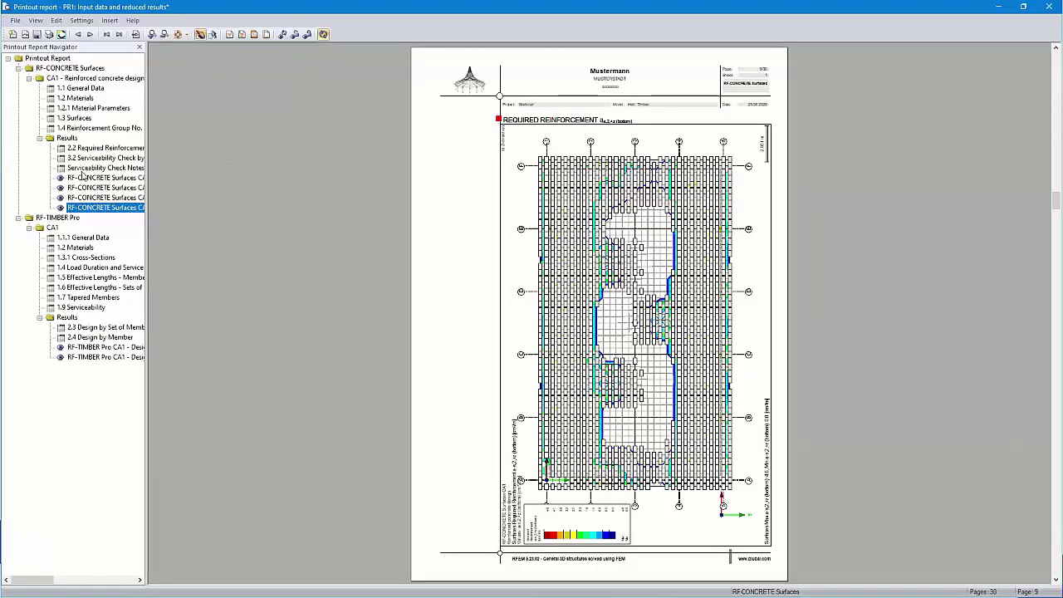
left_click(86, 238)
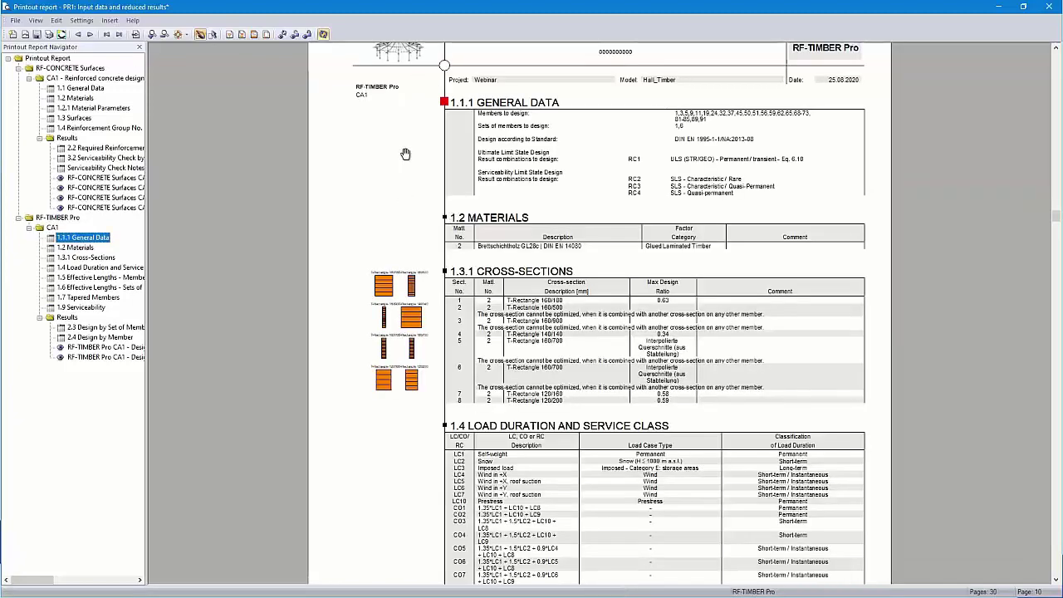
- Add 'Design notes:' and two '-' lines under CA1 in General Data's additional explanation
right_click(84, 241)
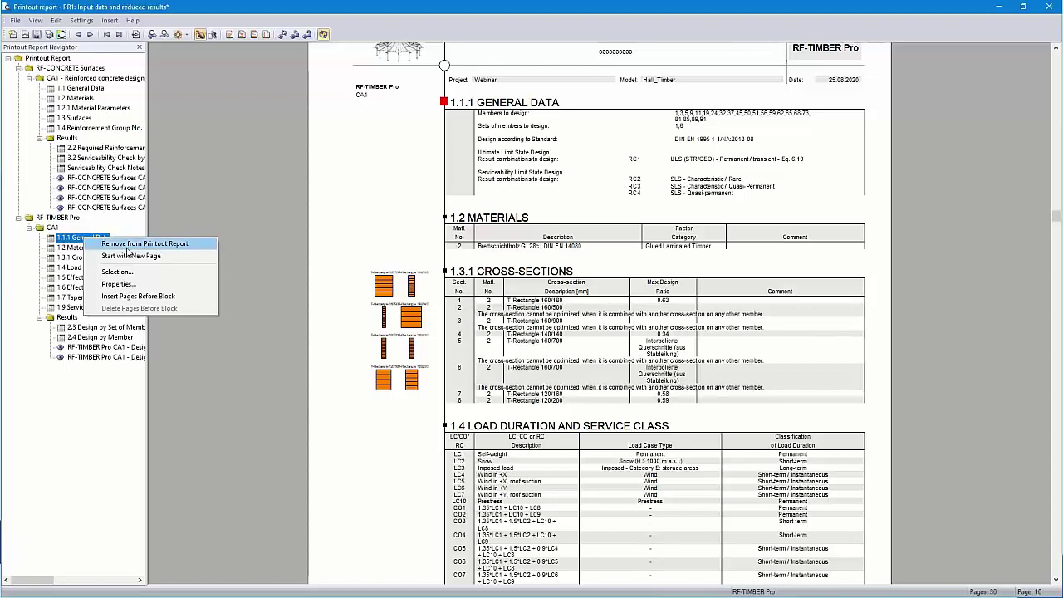
left_click(125, 286)
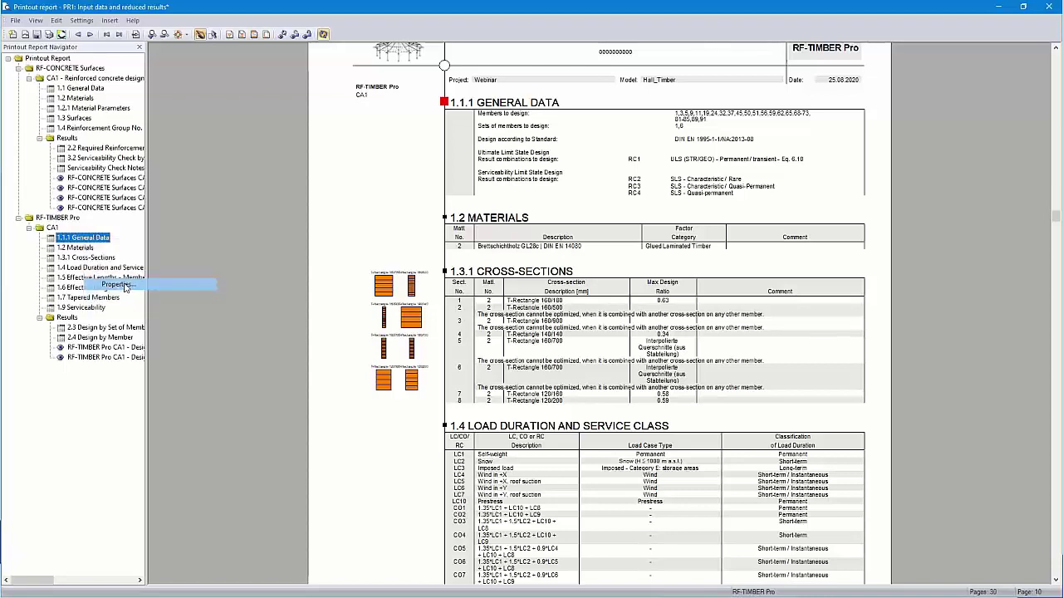
left_click(407, 272)
key("Return")
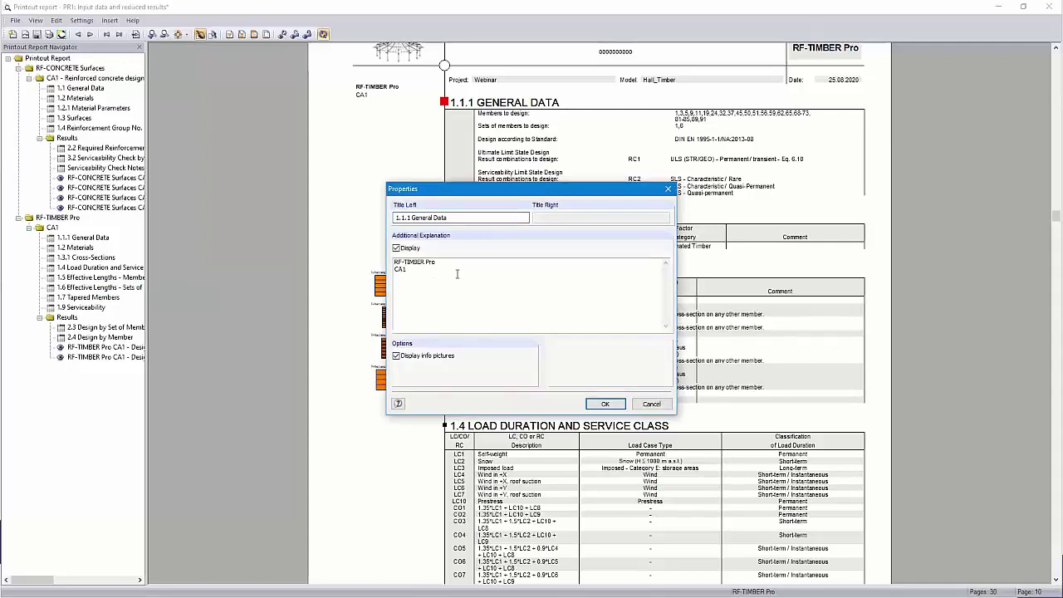
type("Design notes:")
key("Return")
type("-")
key("Return")
type("-")
left_click(597, 403)
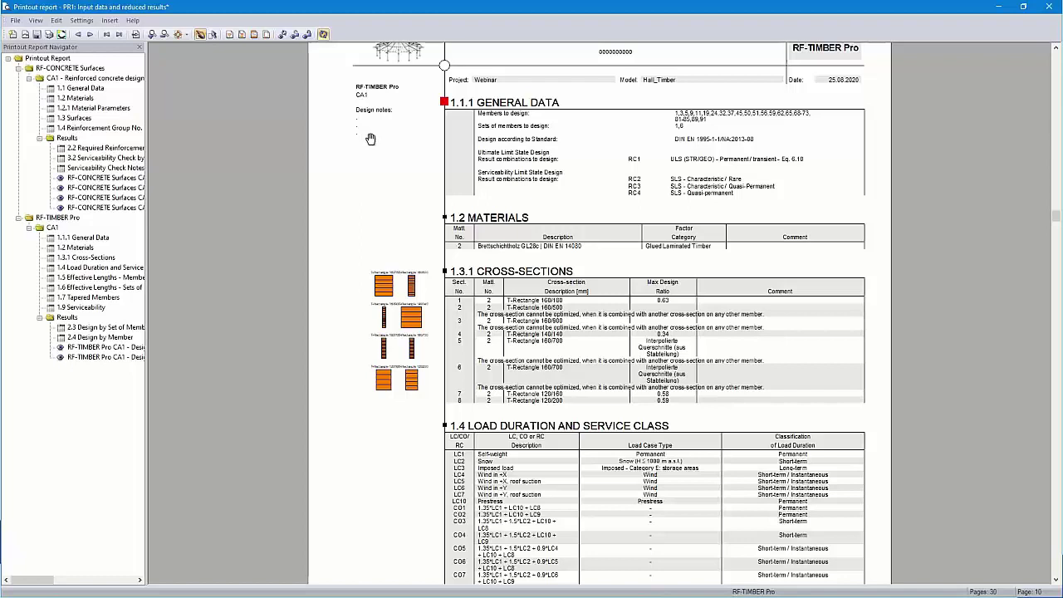
scroll(596, 361, "up", 2)
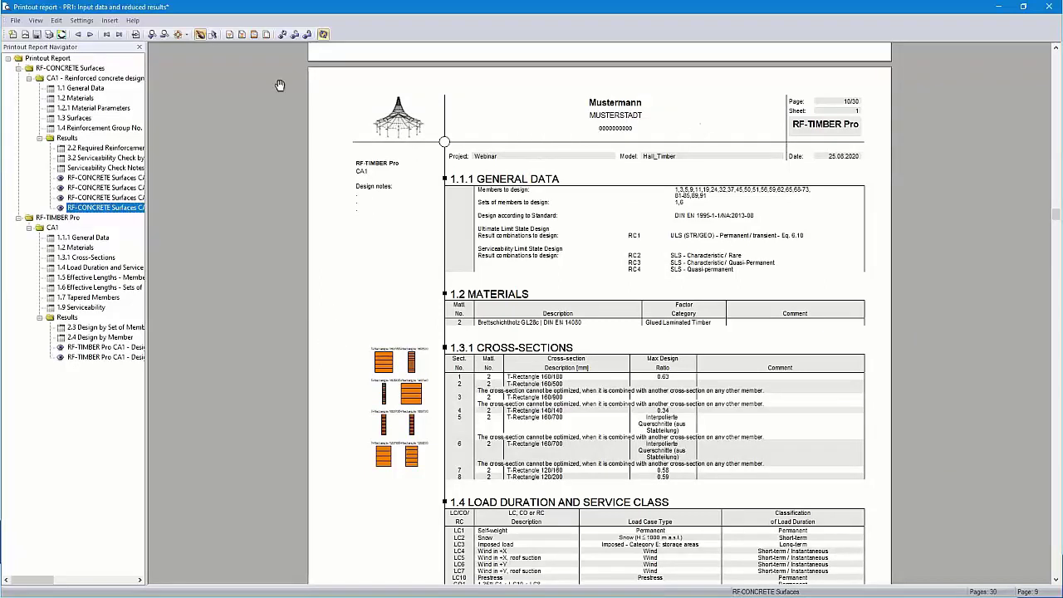
- Load the '2 - Dlubal' header from the Header Library, then open Page/Sheet numbering
left_click(254, 35)
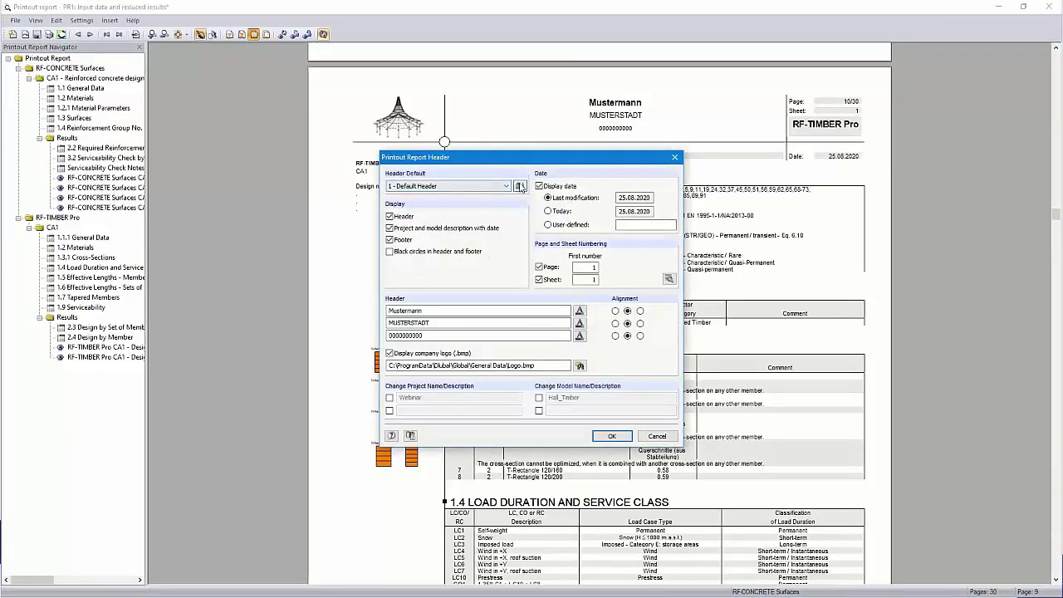
left_click(520, 186)
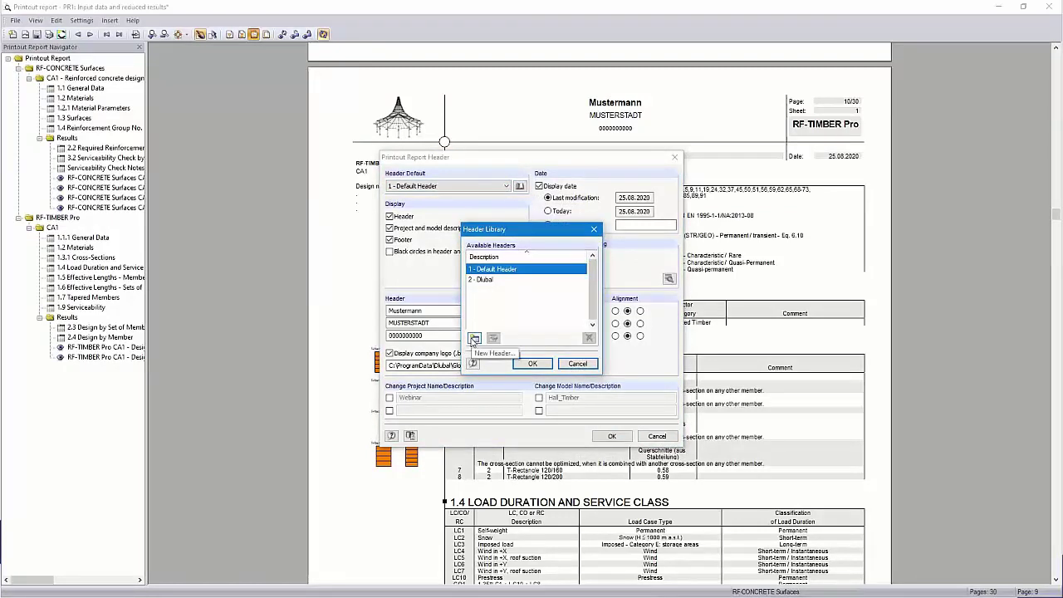
left_click(487, 279)
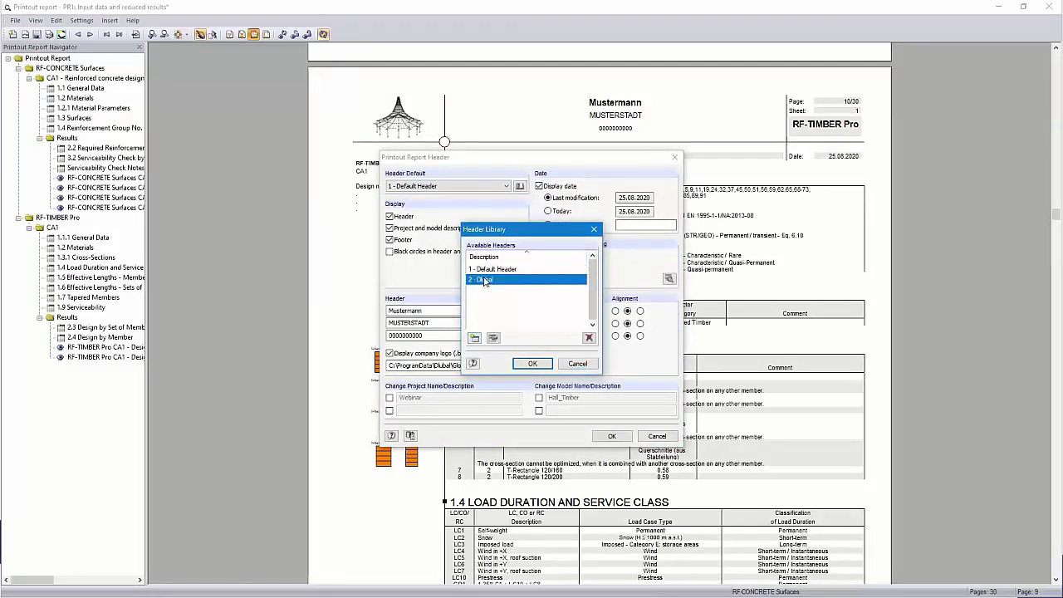
left_click(532, 364)
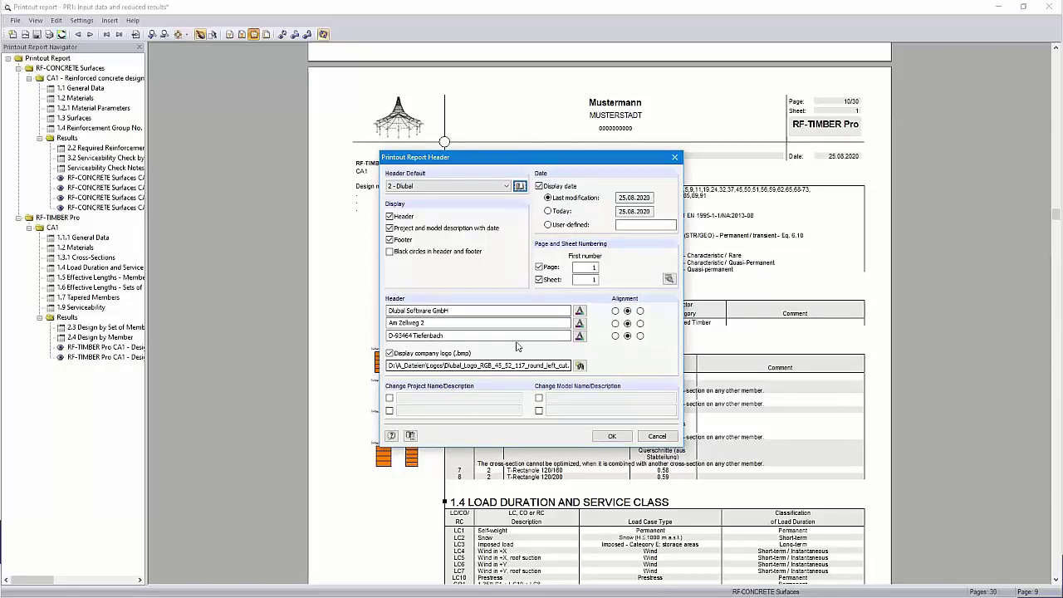
left_click(592, 267)
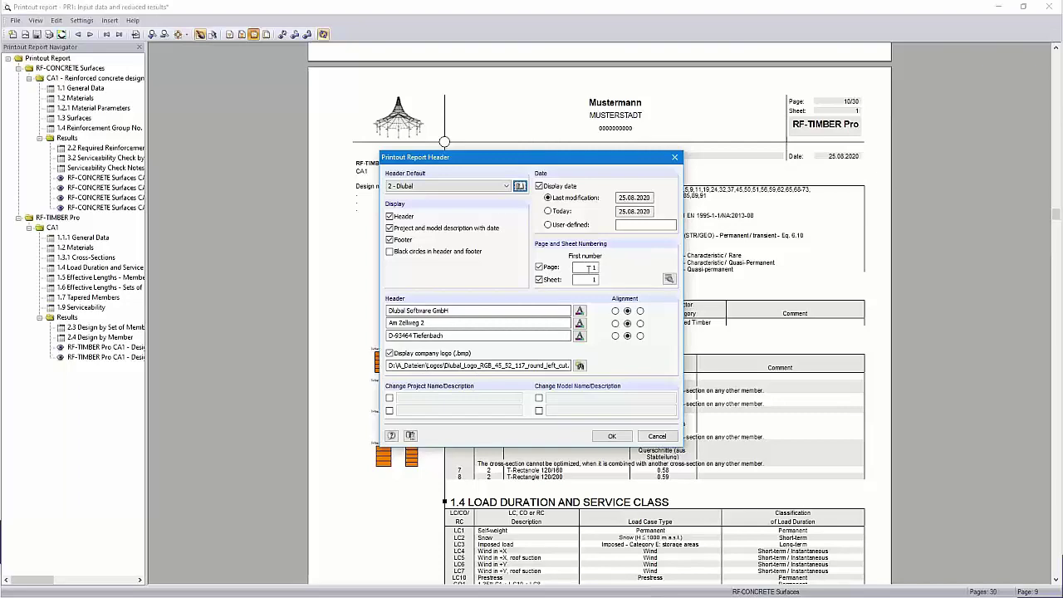
left_click(668, 280)
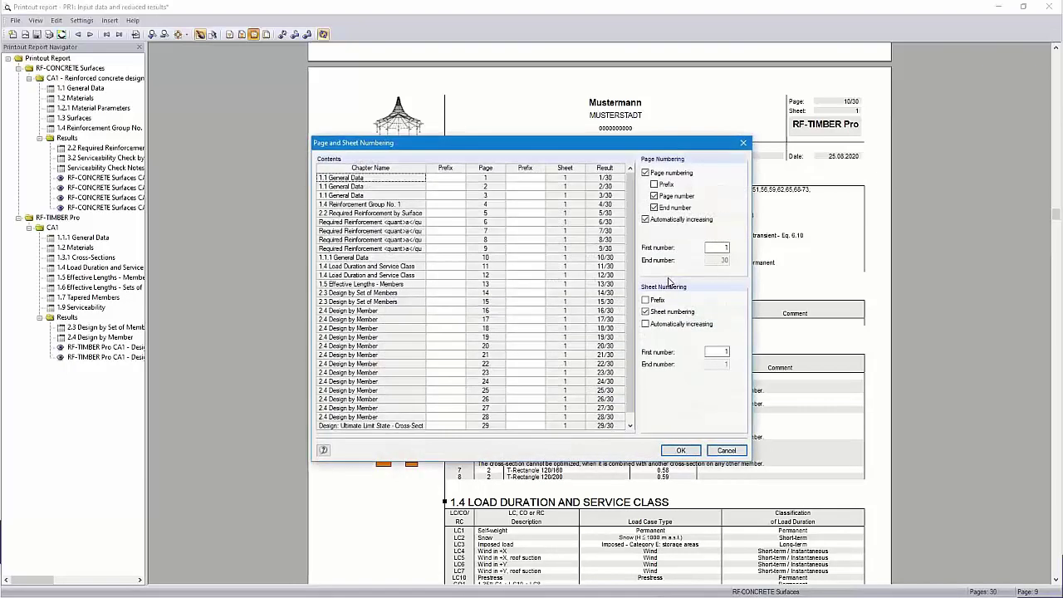
- Keep page numbers without a prefix and apply the Dlubal header to the report
left_click(654, 184)
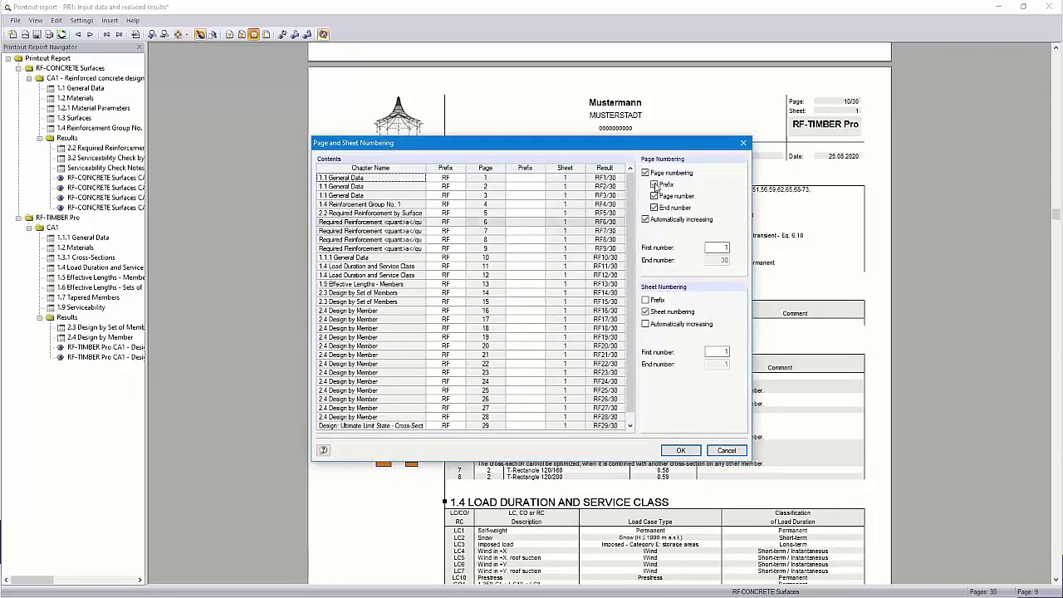
left_click(655, 185)
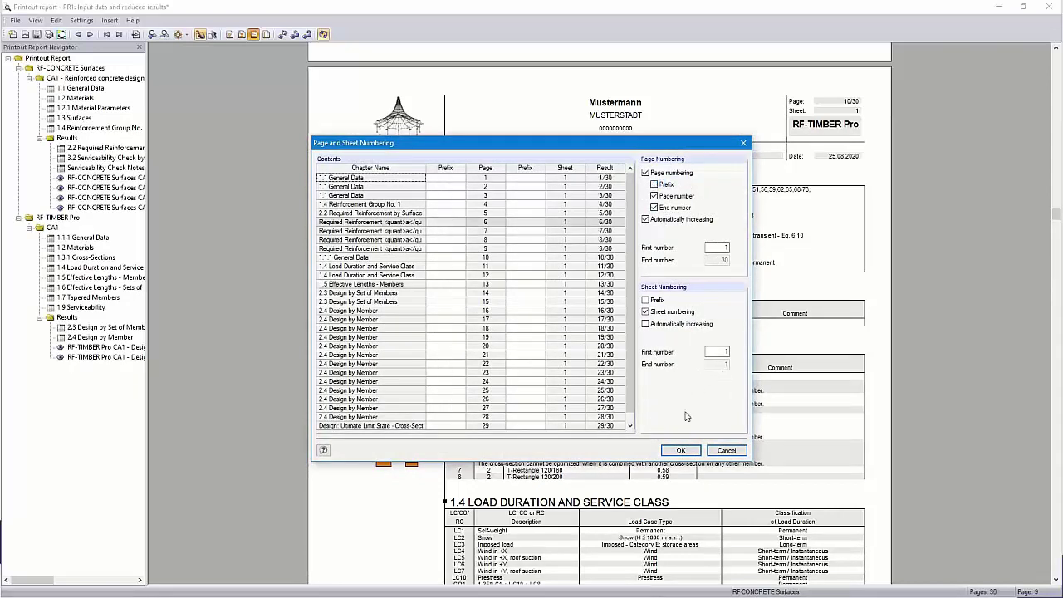
left_click(679, 451)
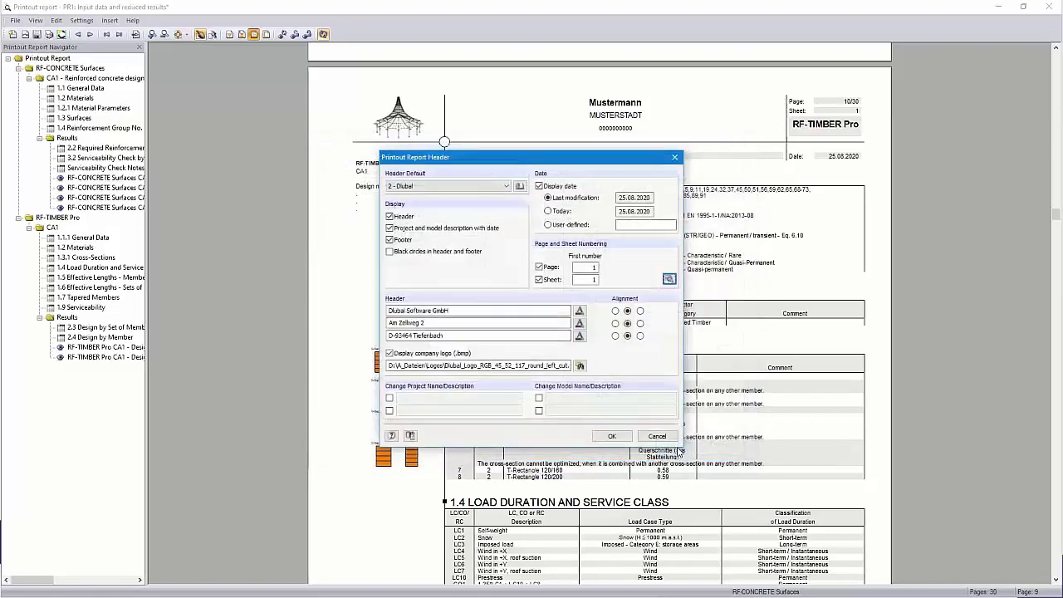
left_click(610, 435)
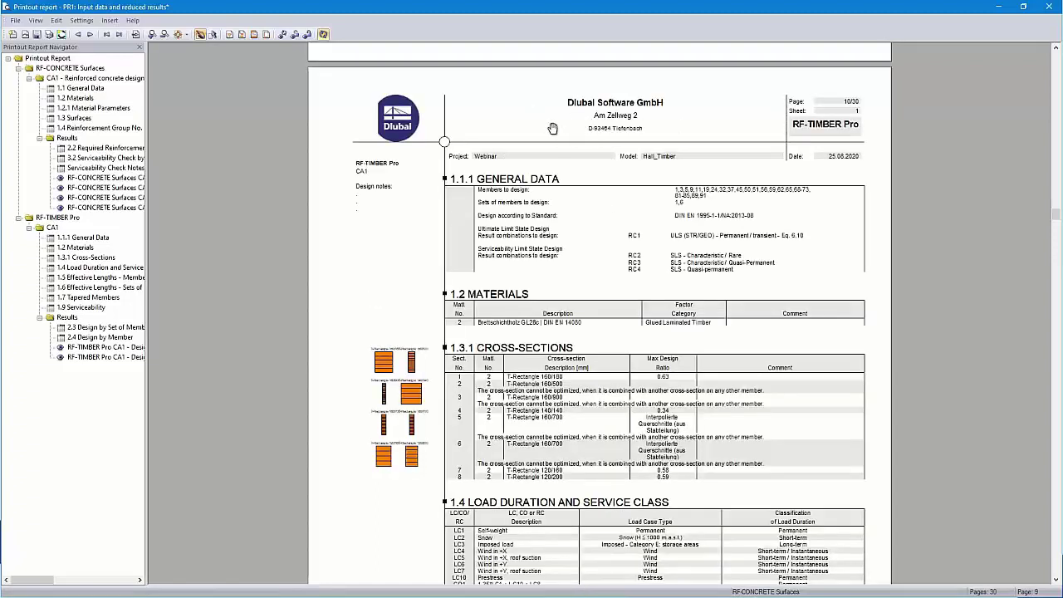
- Add a cover sheet with the pasted New Storage Building project, client and engineer details
left_click(240, 36)
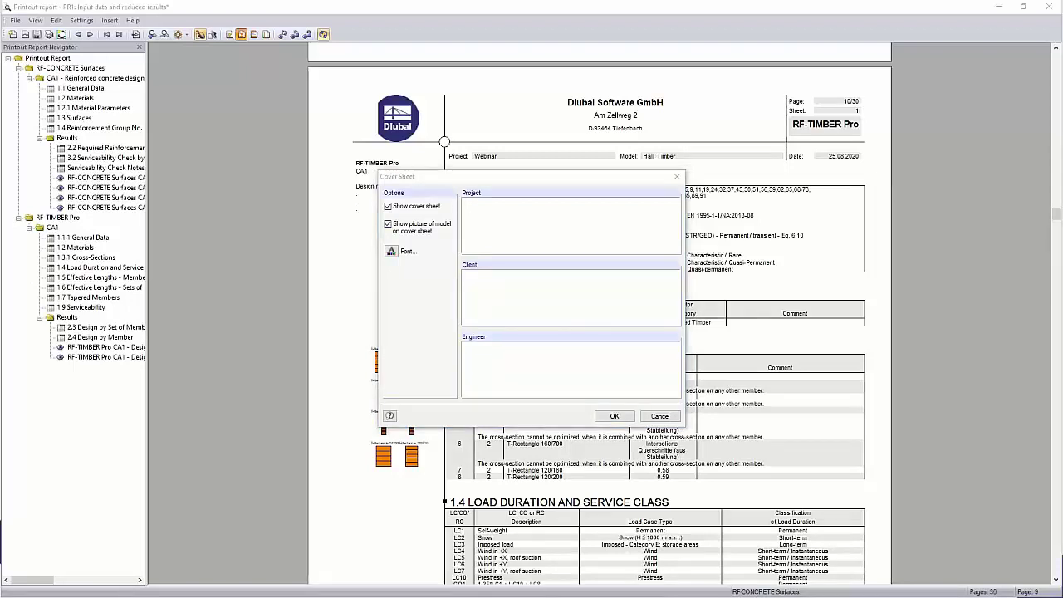
left_click(530, 209)
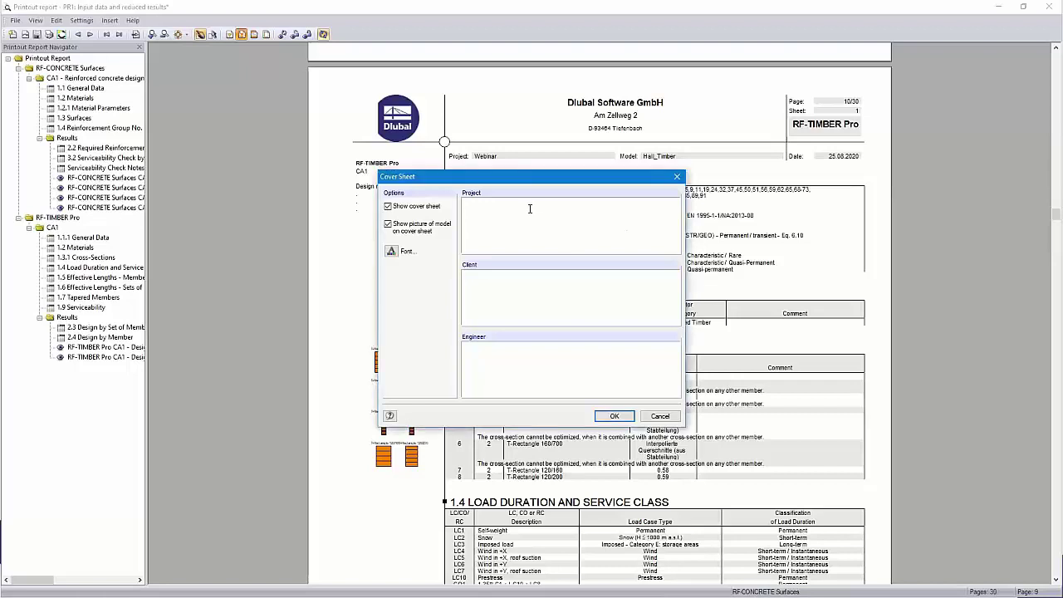
type("New Storage Building 123 Main St Anytown NY 12345")
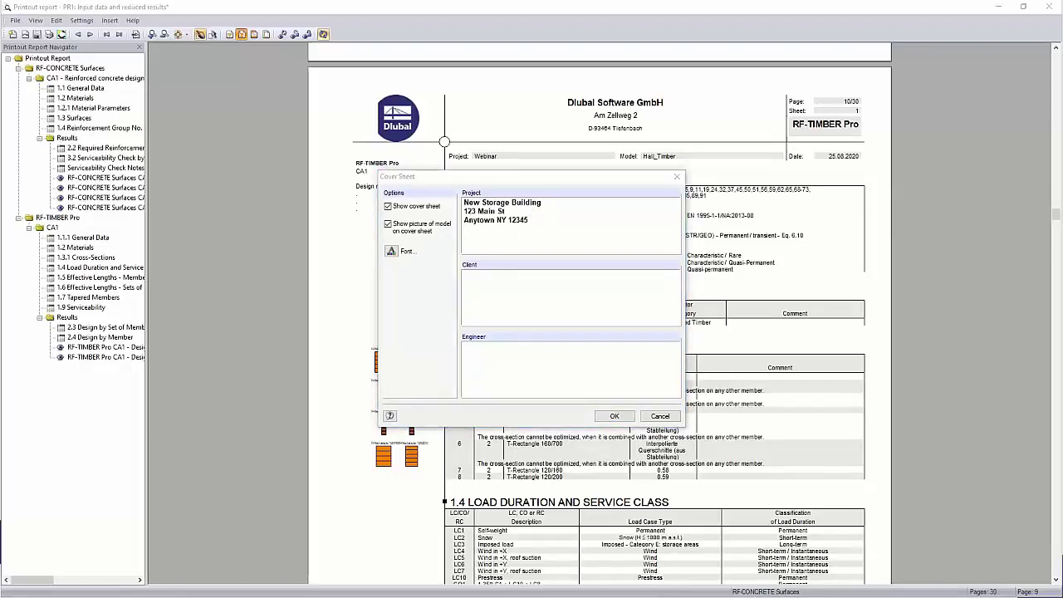
left_click(494, 291)
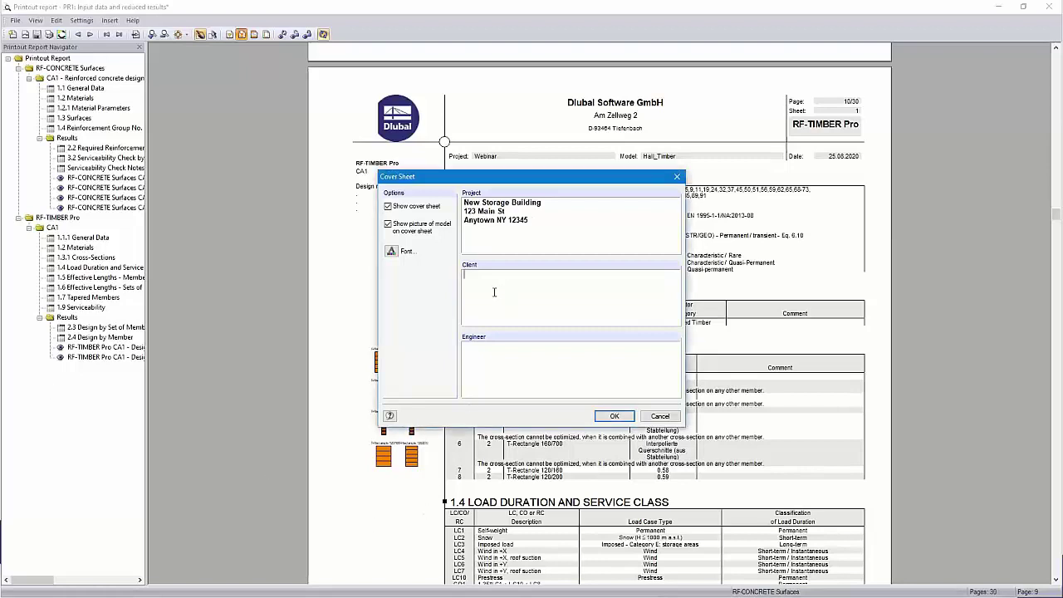
type("Mr. John Doe 123 Main St Anytown NY 12345")
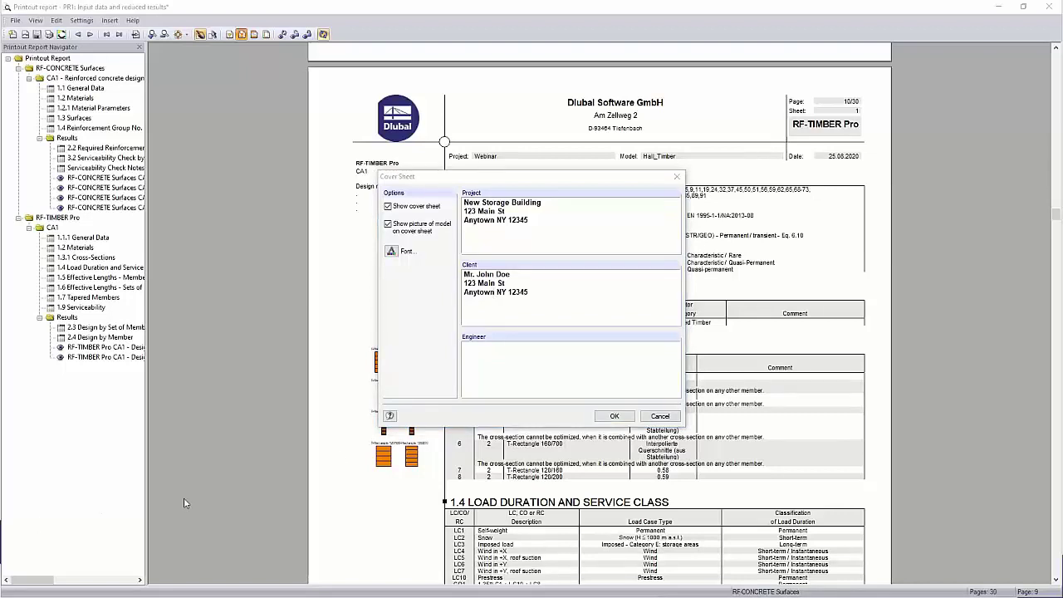
left_click(482, 371)
type("Dipl.-Ing. (FH) Andreas Hörold Dlubal Software GmbH")
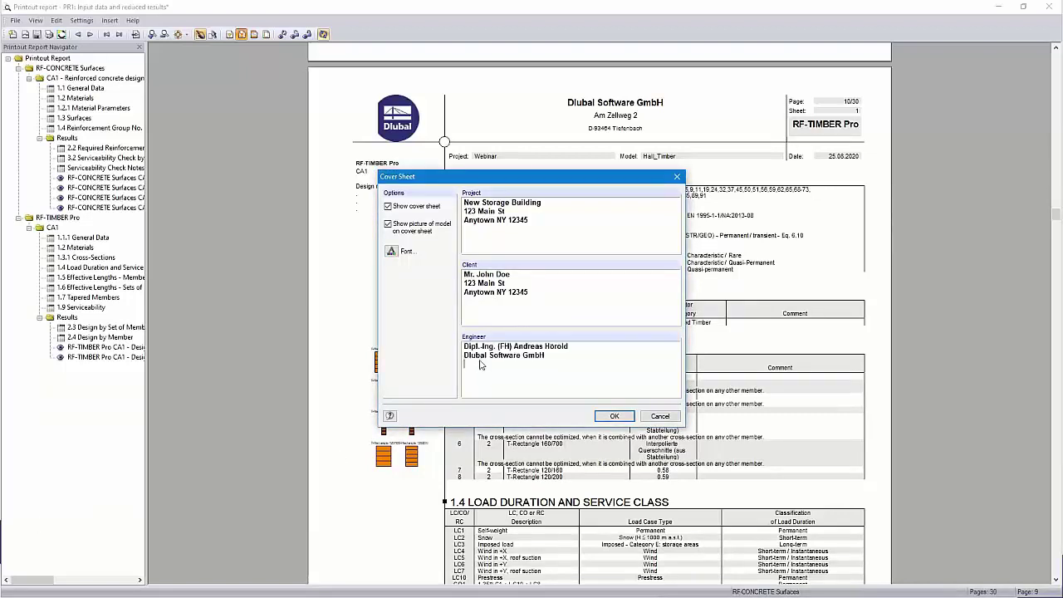
left_click(612, 416)
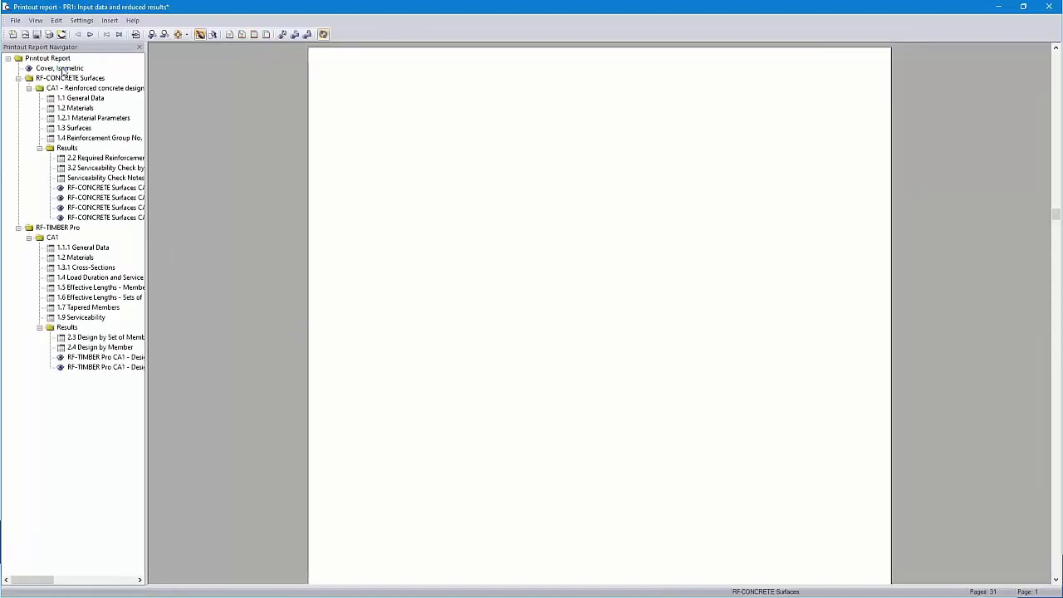
- Display the Cover, Isometric page fitted in full, with project details and isometric hall picture
left_click(59, 68)
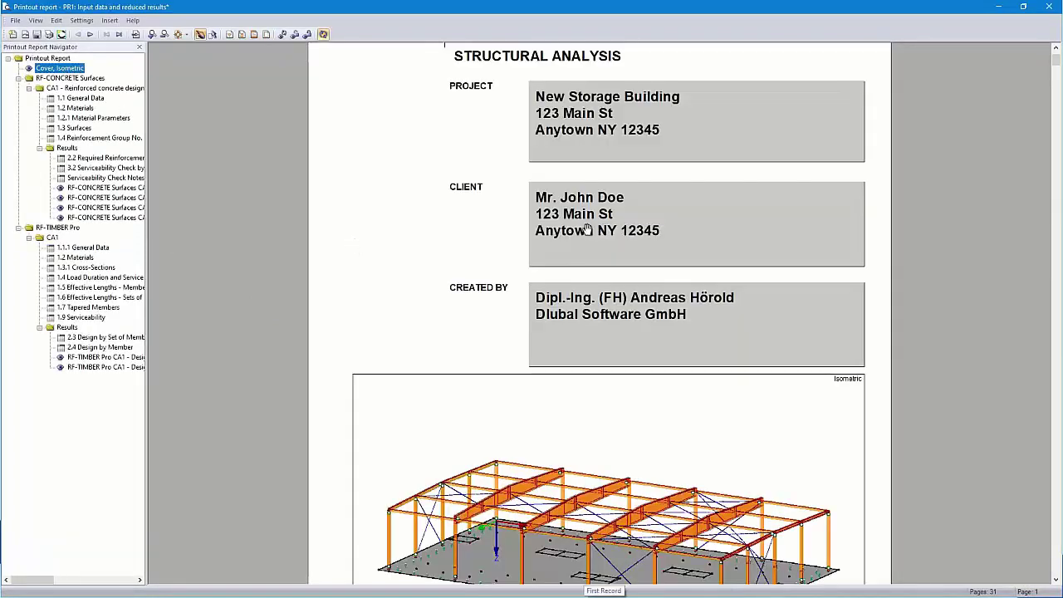
left_click(176, 35)
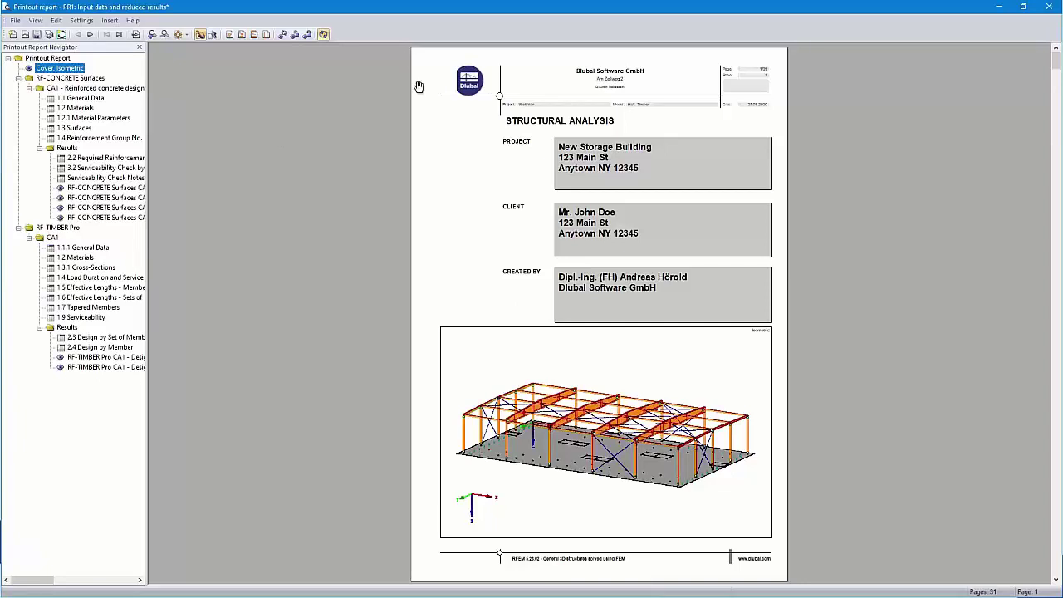
- Add a 'Preliminary notes' text block with the pasted building-dimension notes to the report
left_click(108, 21)
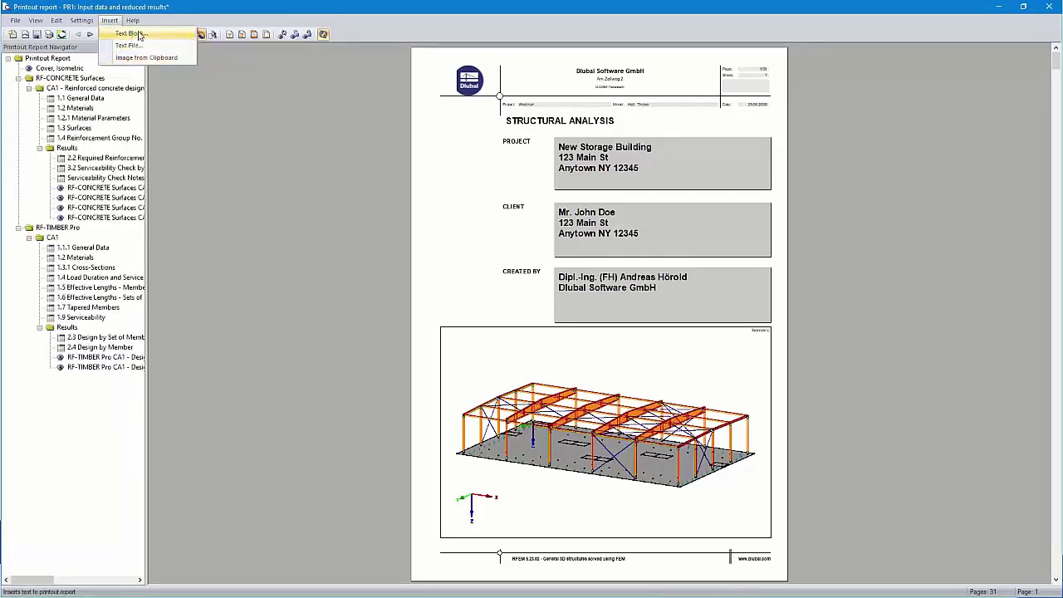
left_click(139, 35)
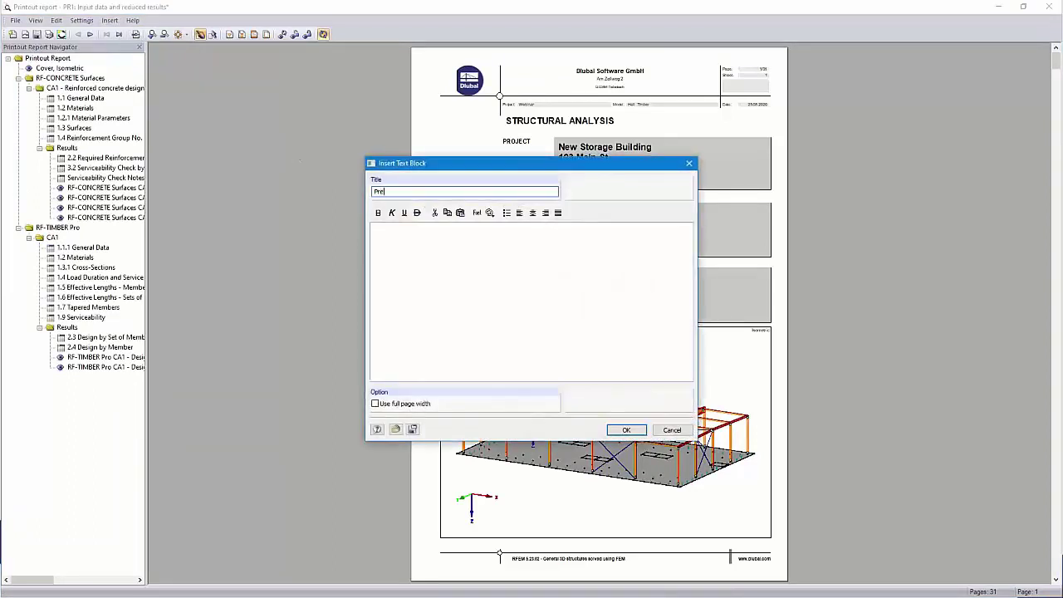
type("Preliminary notes")
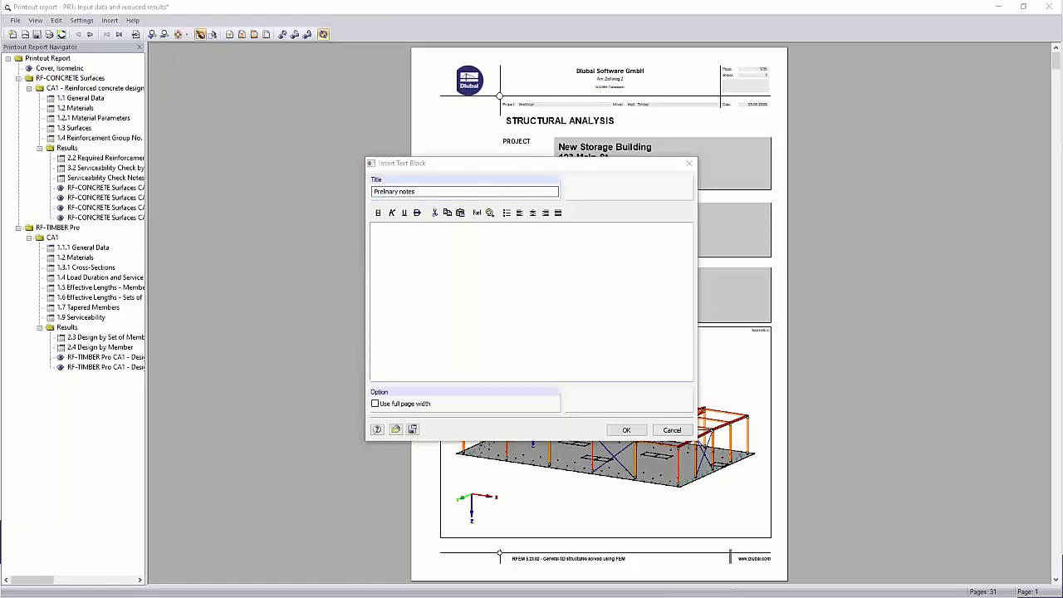
left_click(477, 232)
key("ctrl+v")
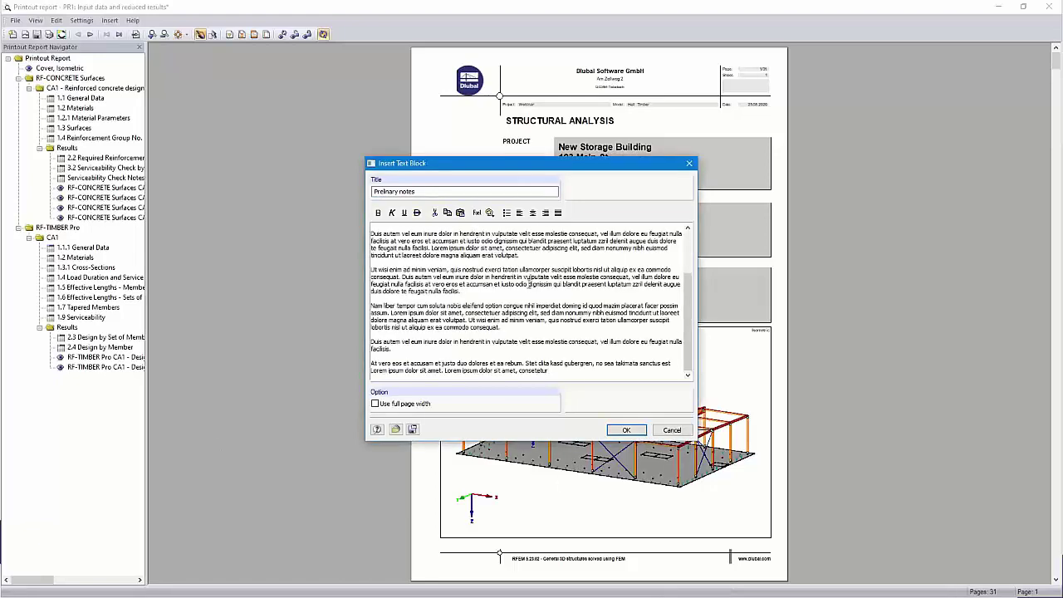
scroll(528, 284, "up", 3)
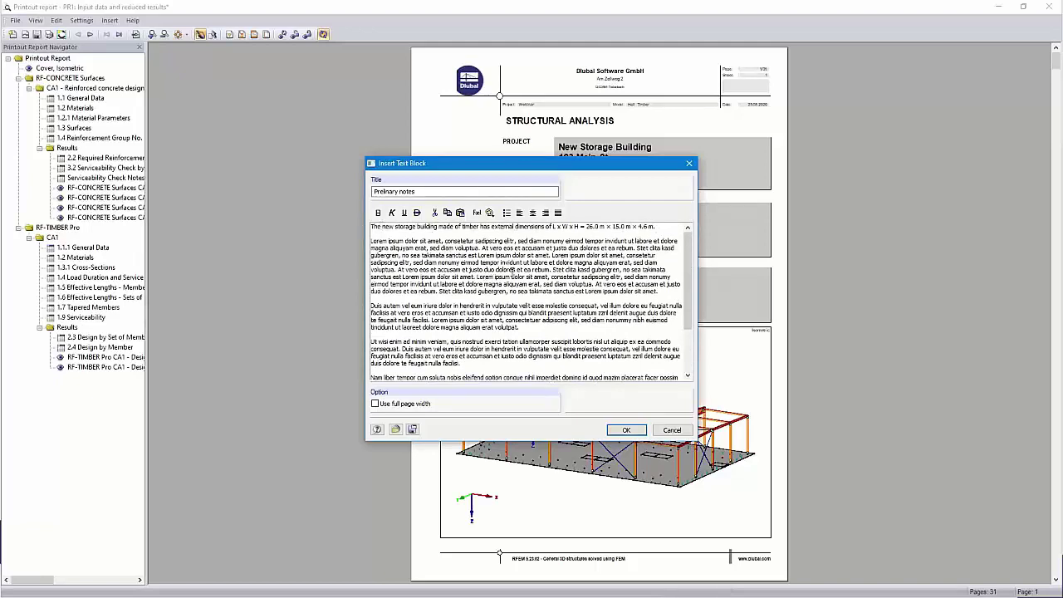
left_click(618, 426)
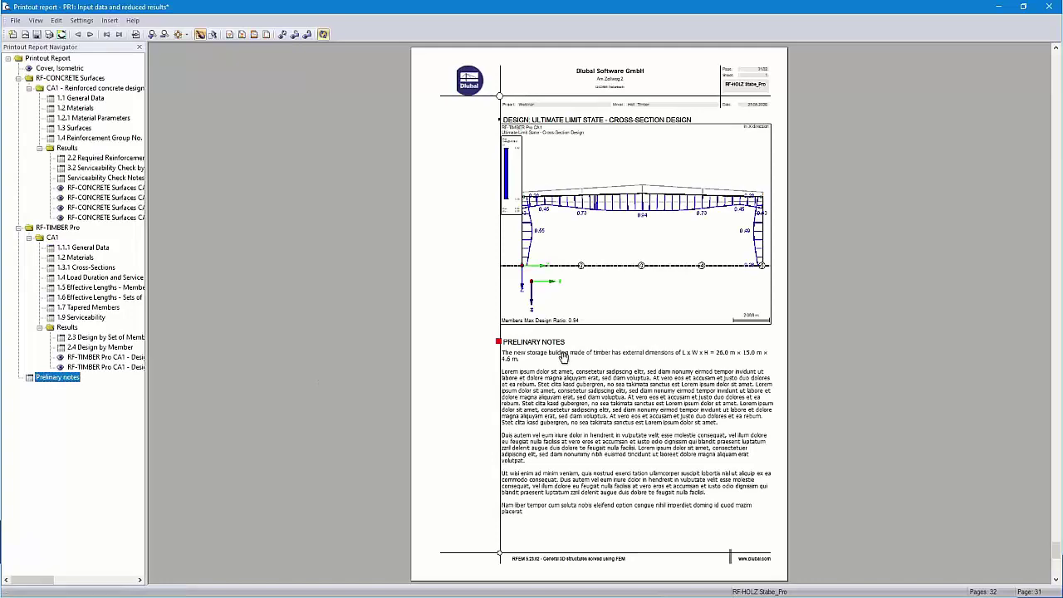
- Check the new notes chapter and dismiss the Insert menu without adding anything
scroll(563, 355, "down", 5)
scroll(237, 352, "up", 12)
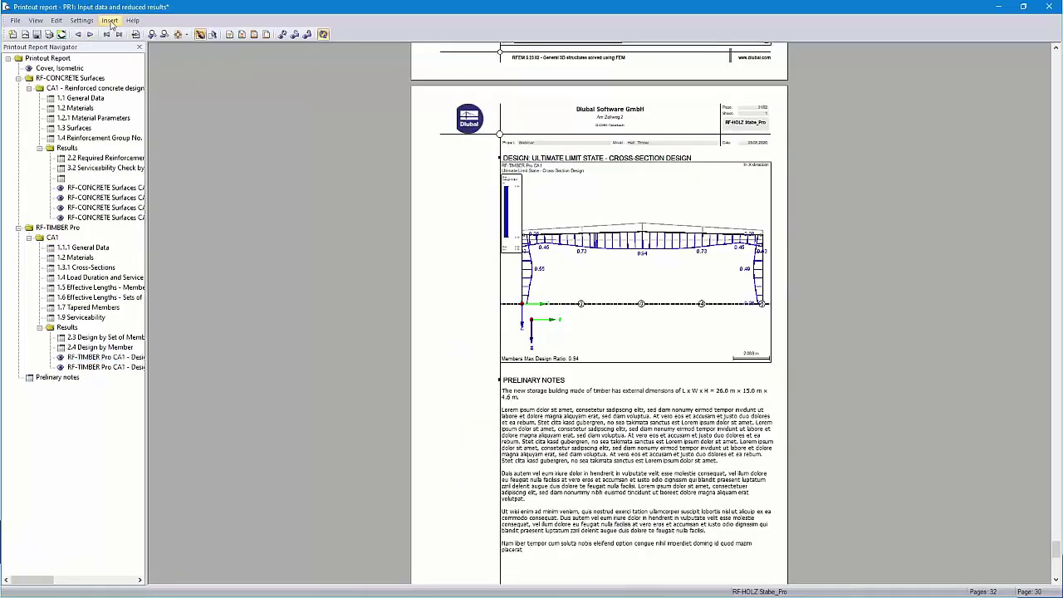
left_click(111, 21)
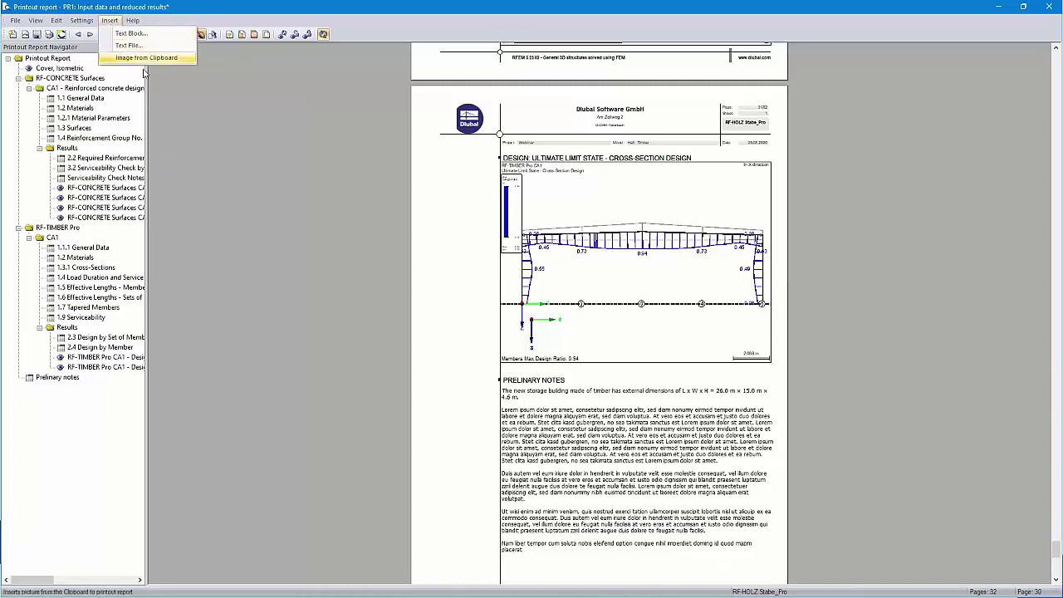
left_click(264, 185)
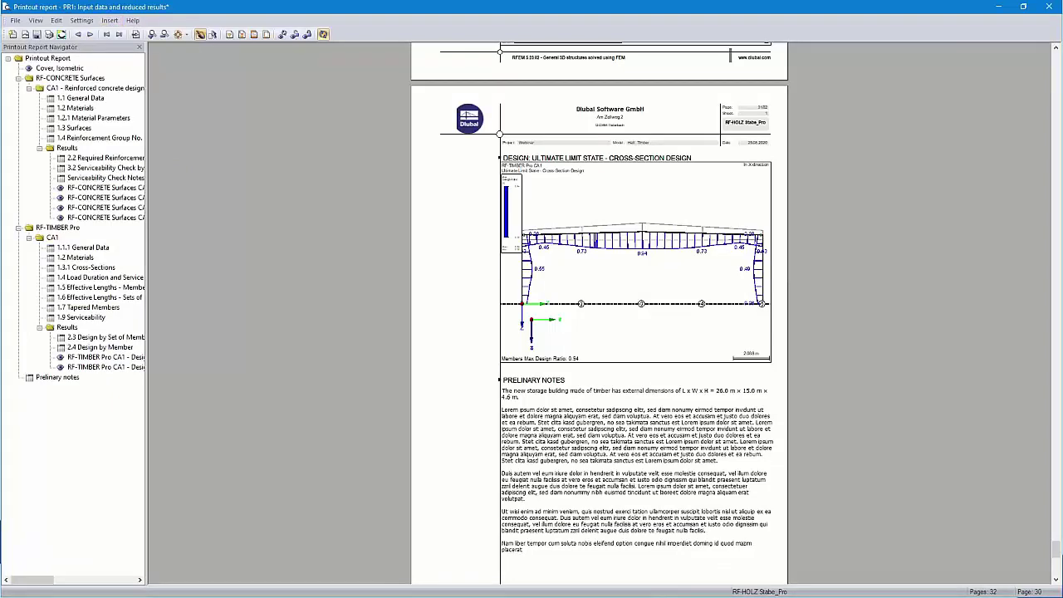
- Switch to the browser and open Dlubal's Geo-Zone Tool snow load map
key("alt+Tab")
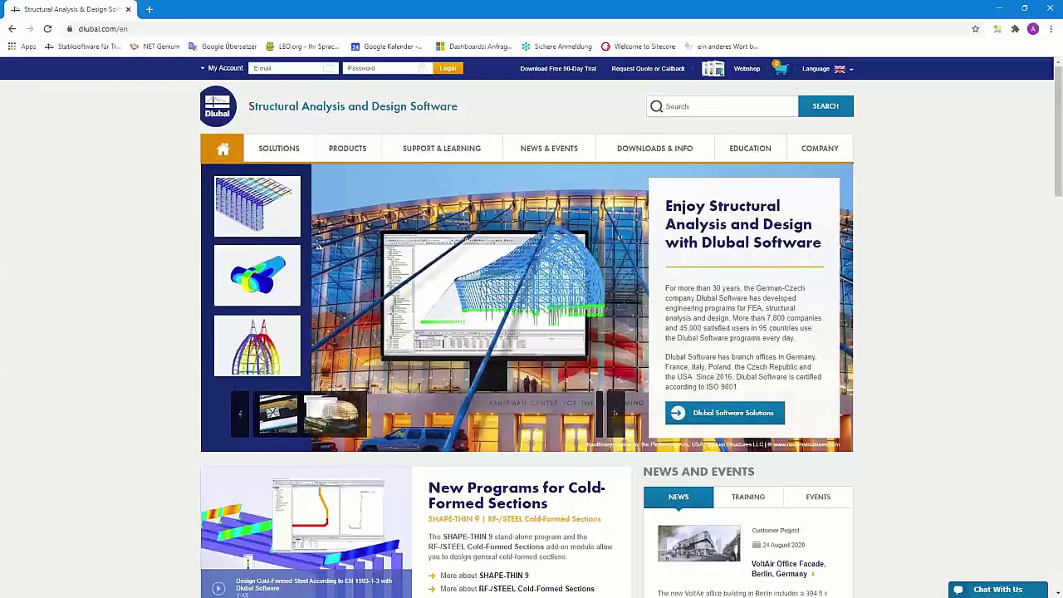
mouse_move(277, 152)
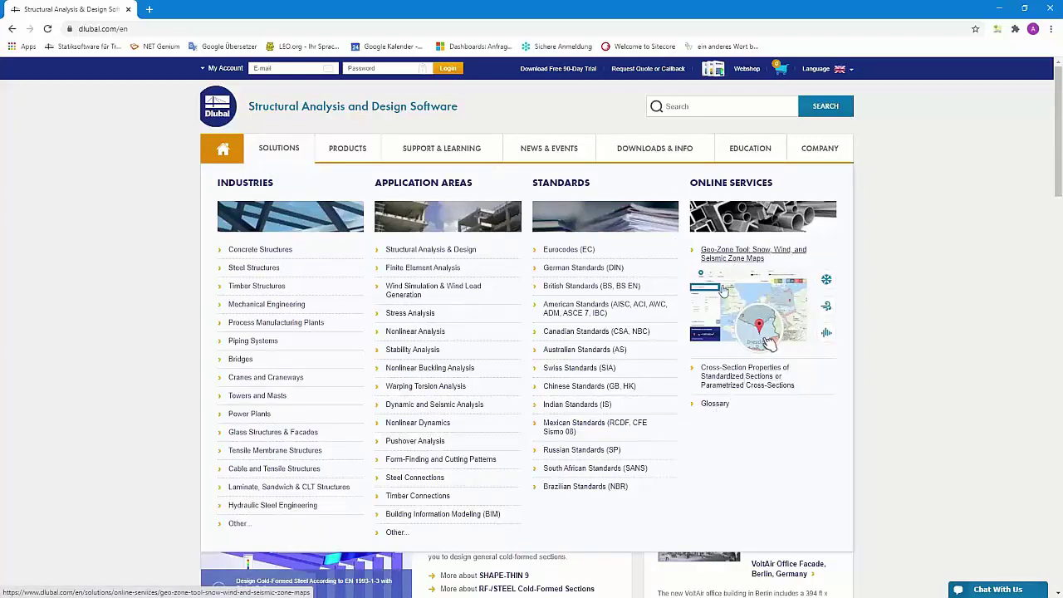
left_click(727, 257)
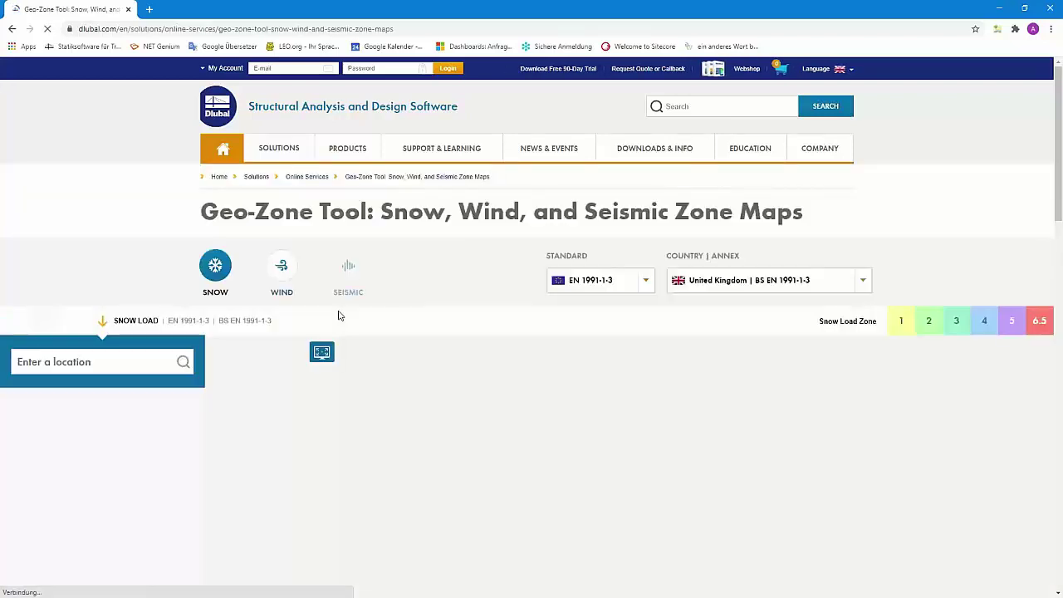
scroll(340, 316, "down", 2)
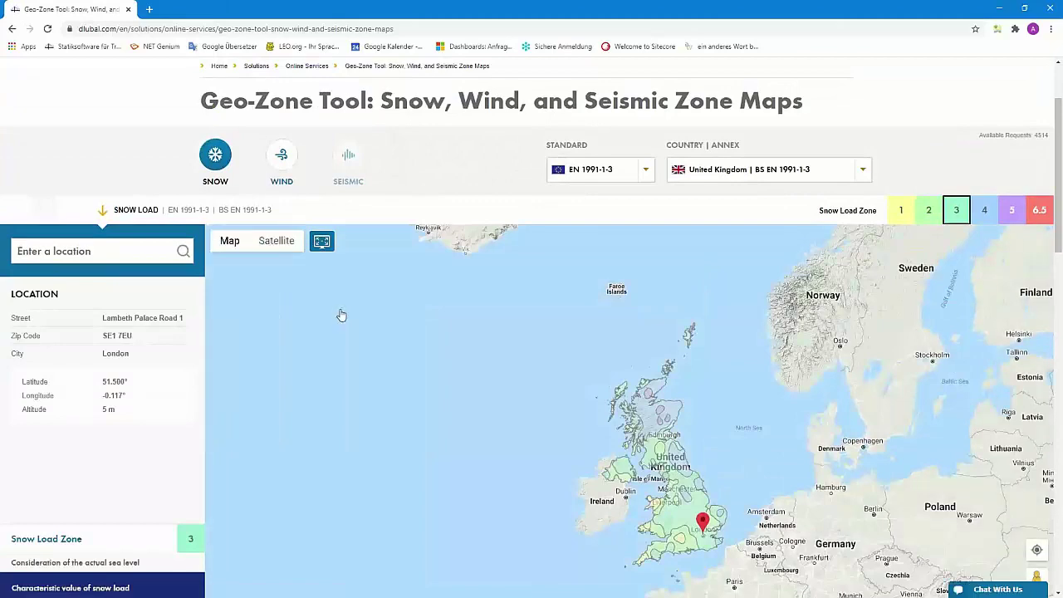
scroll(340, 316, "down", 1)
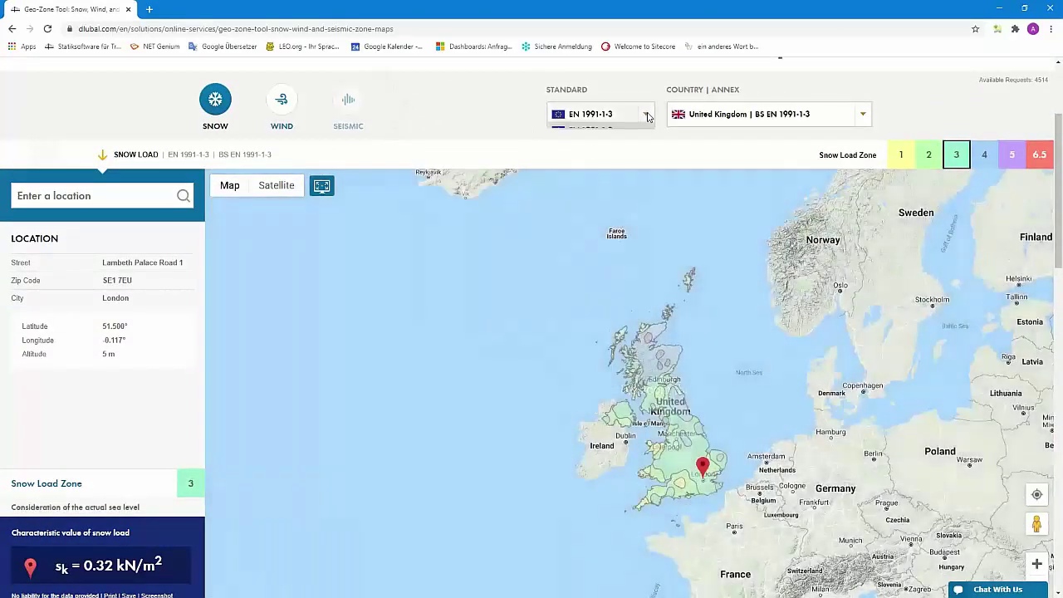
- Keep EN 1991-1-3 as the standard and bring up the Country | Annex list
left_click(645, 115)
scroll(612, 243, "down", 1)
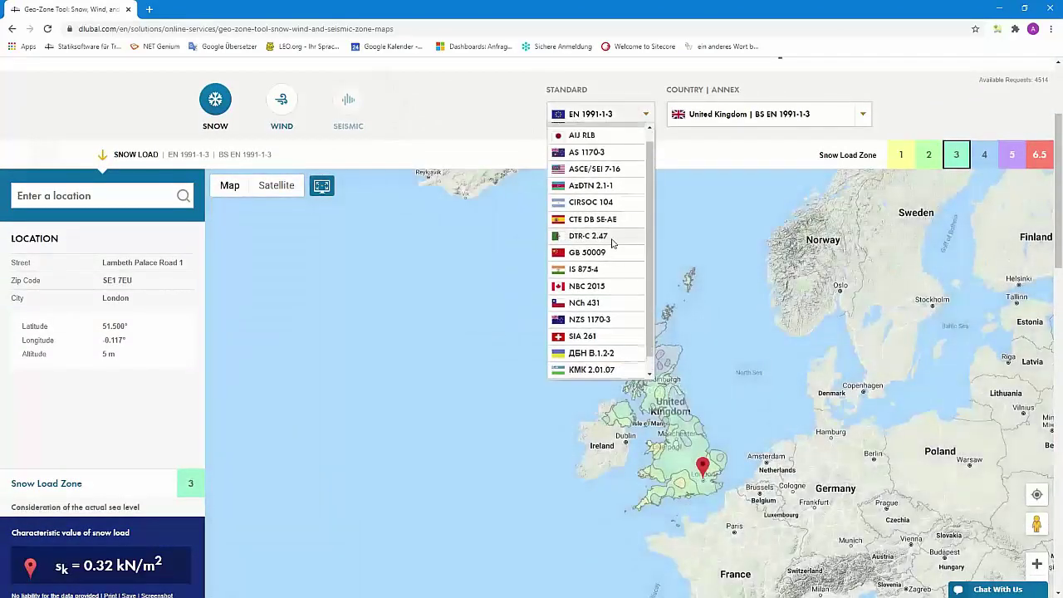
scroll(611, 241, "up", 1)
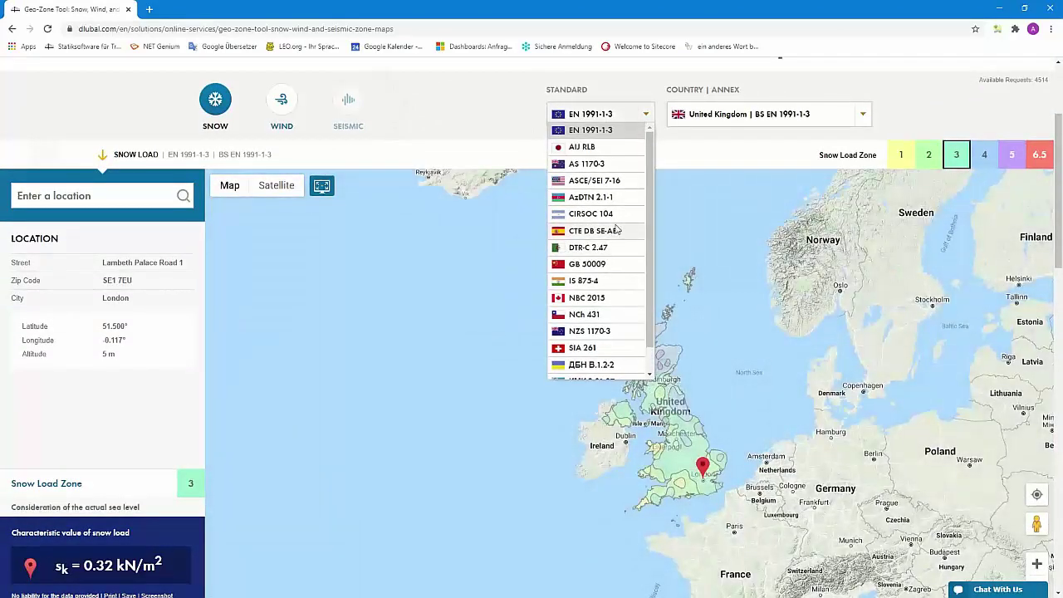
left_click(605, 135)
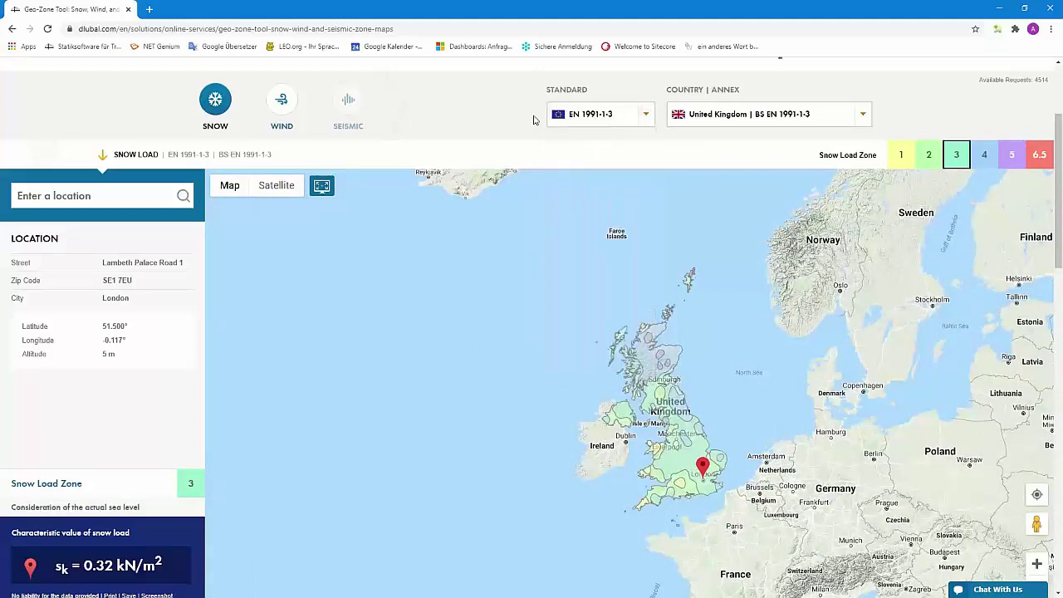
left_click(851, 116)
scroll(801, 214, "up", 3)
scroll(801, 214, "down", 2)
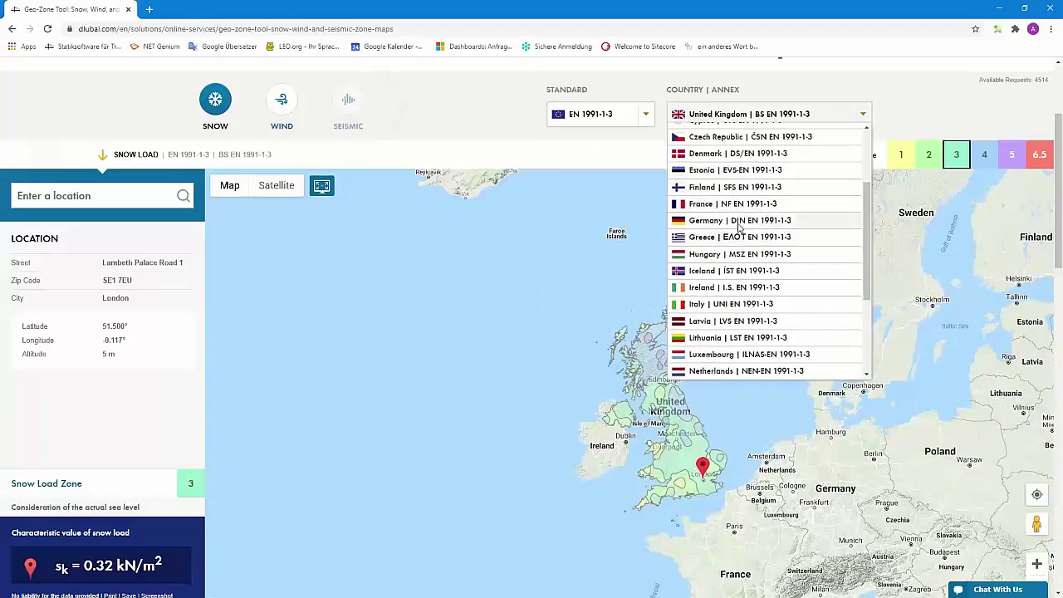
- Choose the Germany DIN EN 1991-1-3 annex and locate Grimmaische Straße, Leipzig
left_click(737, 222)
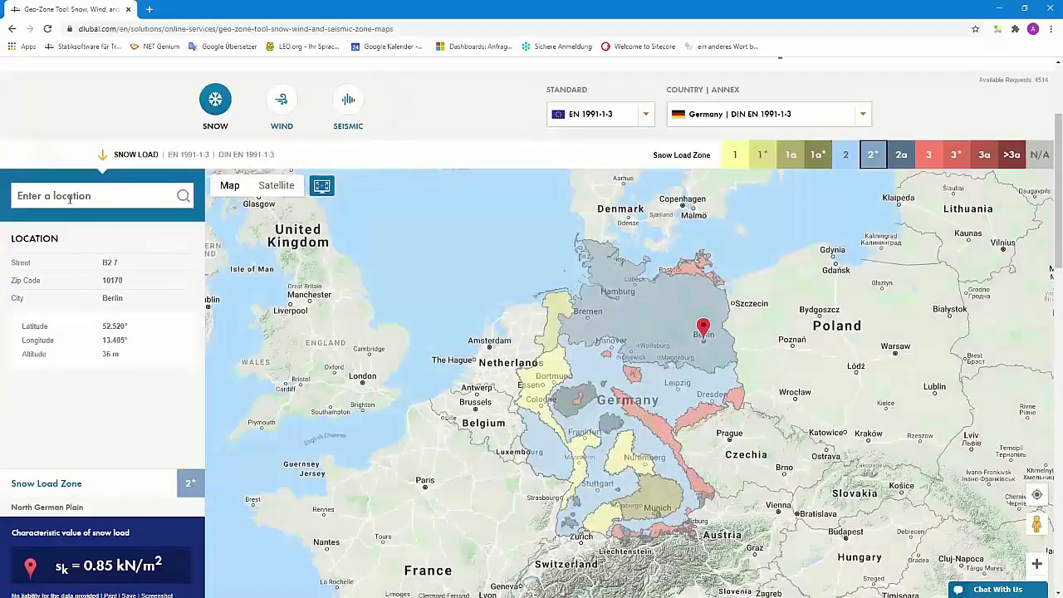
left_click(69, 195)
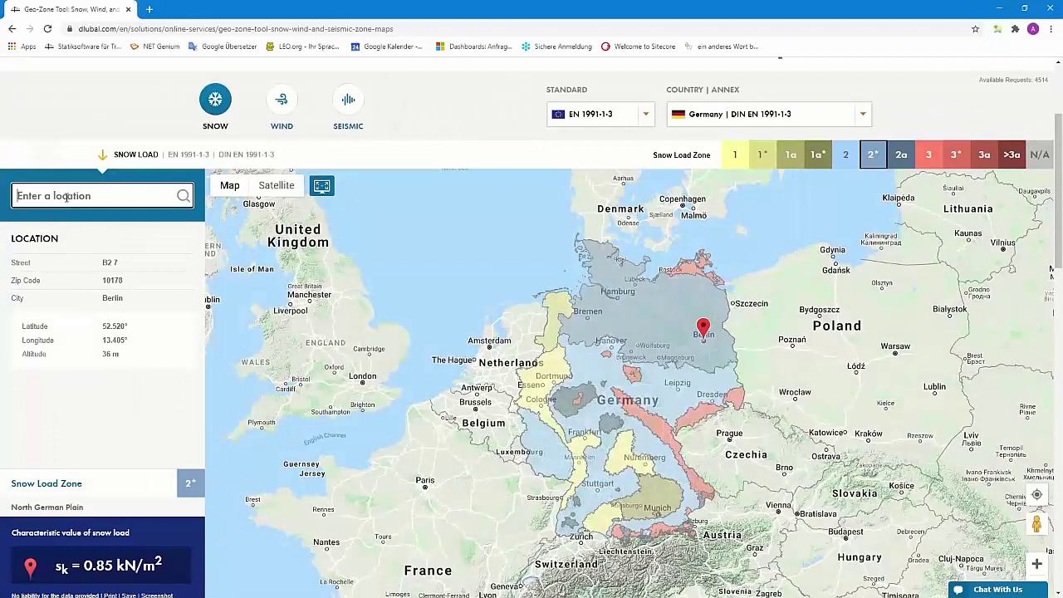
type("grimm")
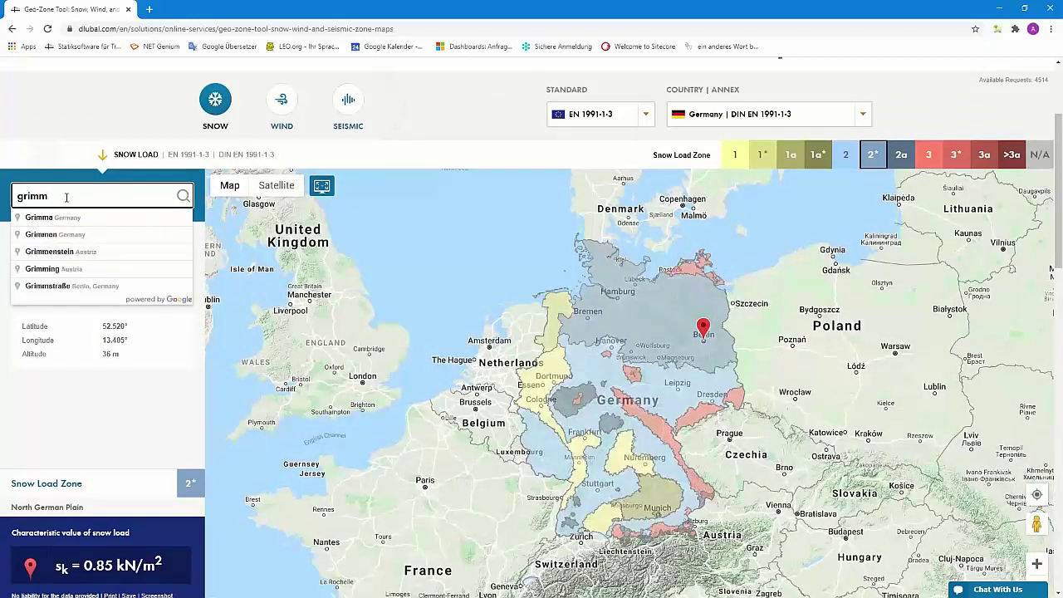
type("aisch")
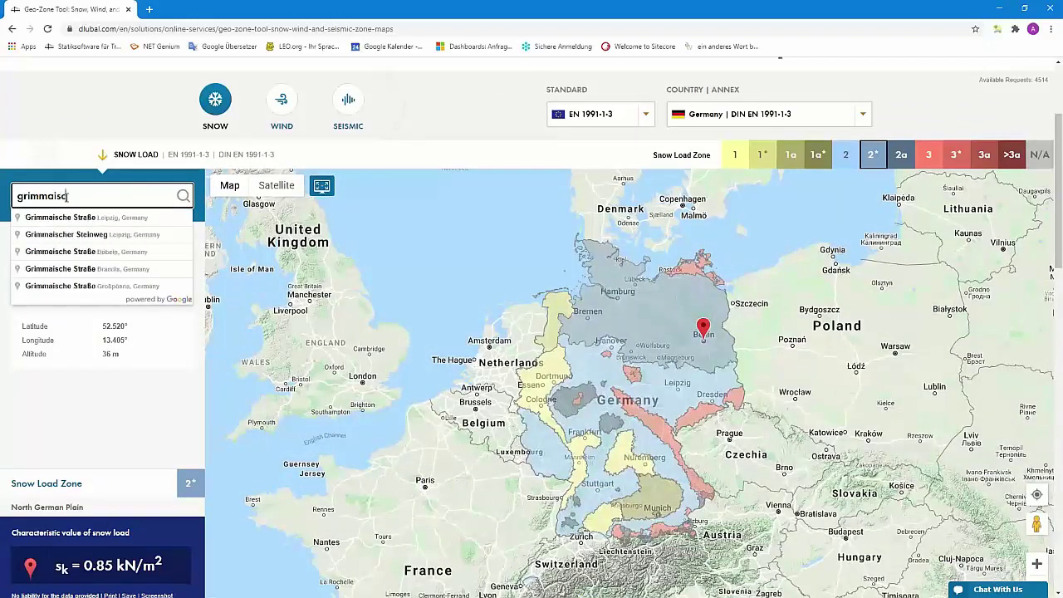
left_click(122, 220)
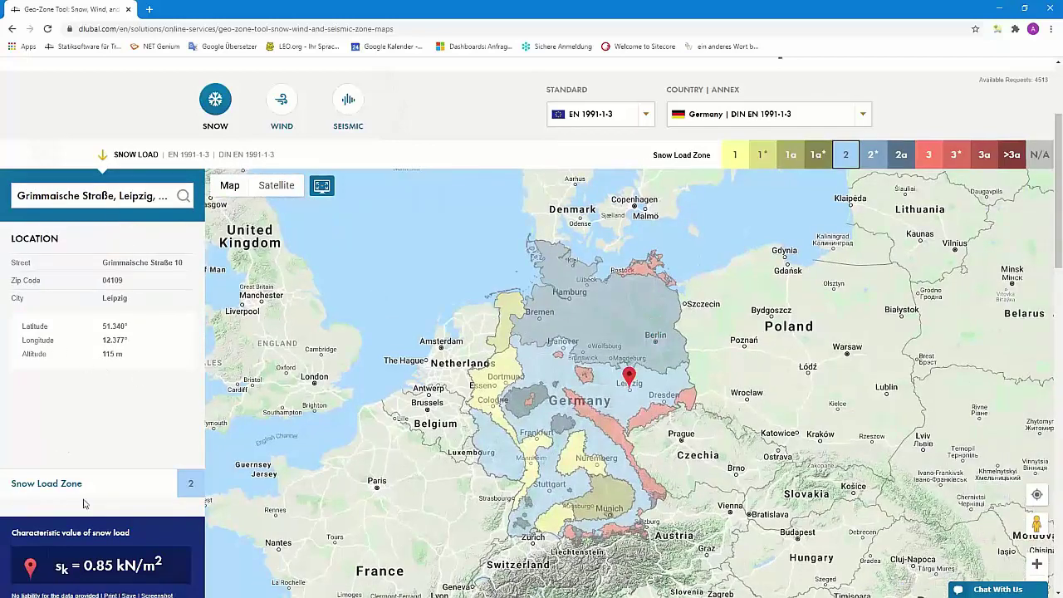
- Save a screenshot of the Leipzig snow load map showing zone 2, sk = 0.85 kN/m²
scroll(118, 452, "down", 1)
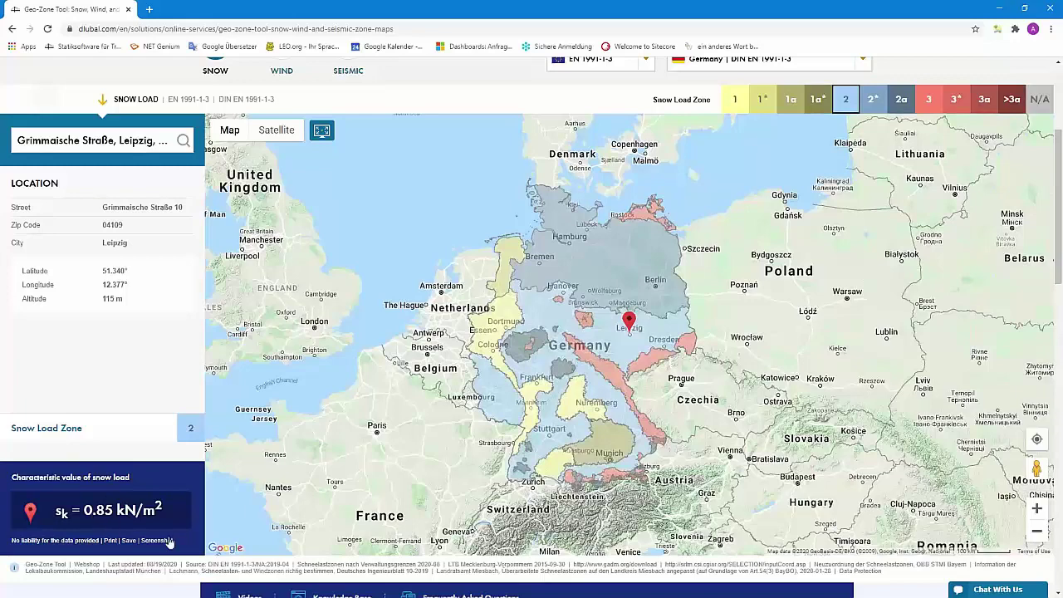
scroll(169, 541, "down", 3)
scroll(206, 492, "up", 2)
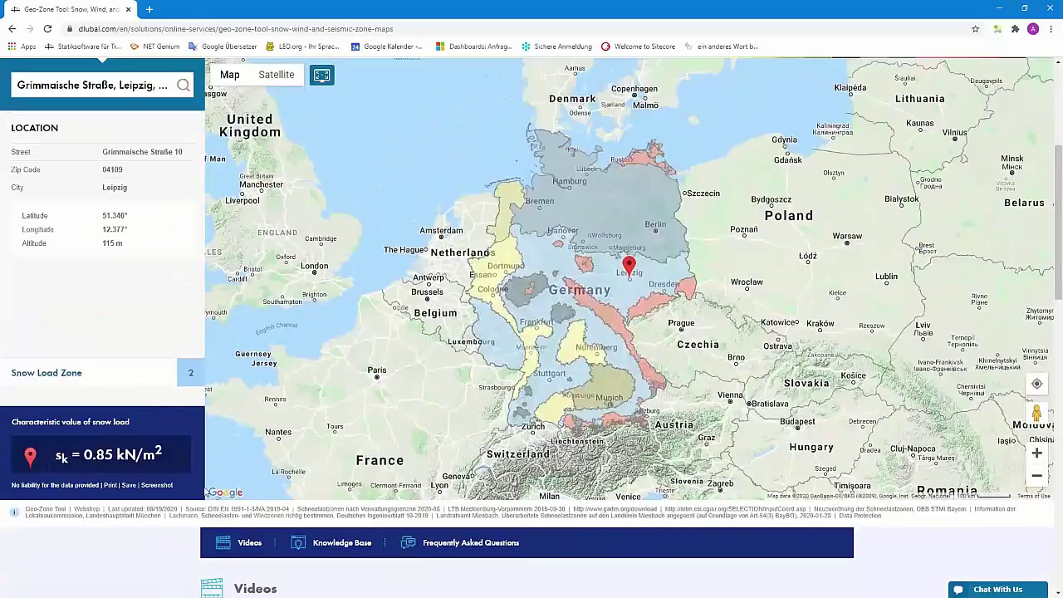
left_click(158, 486)
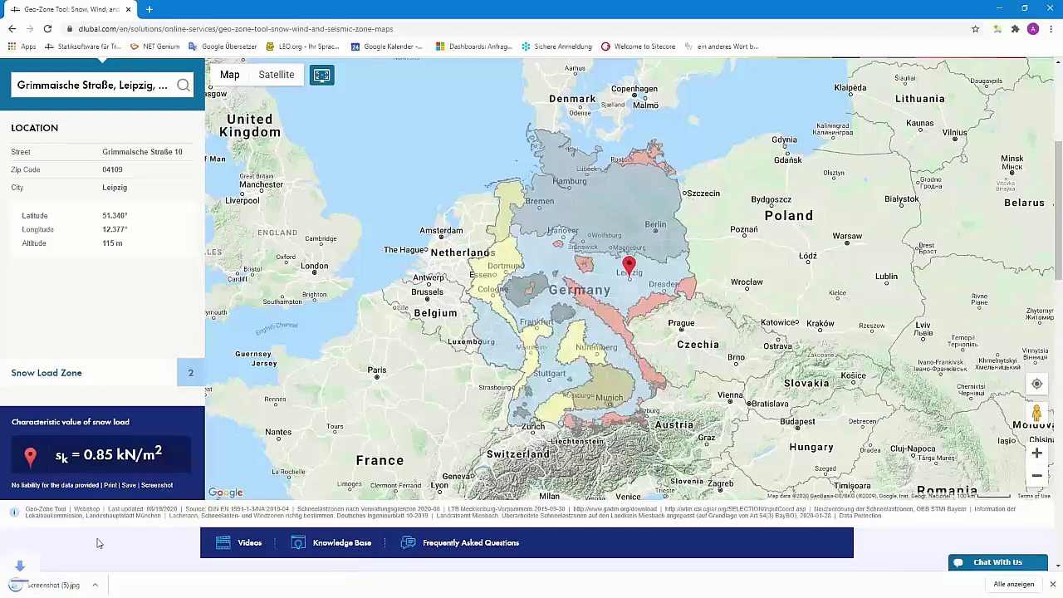
- Open the downloaded Leipzig map screenshot in Snagit Editor and copy all of it
left_click(33, 583)
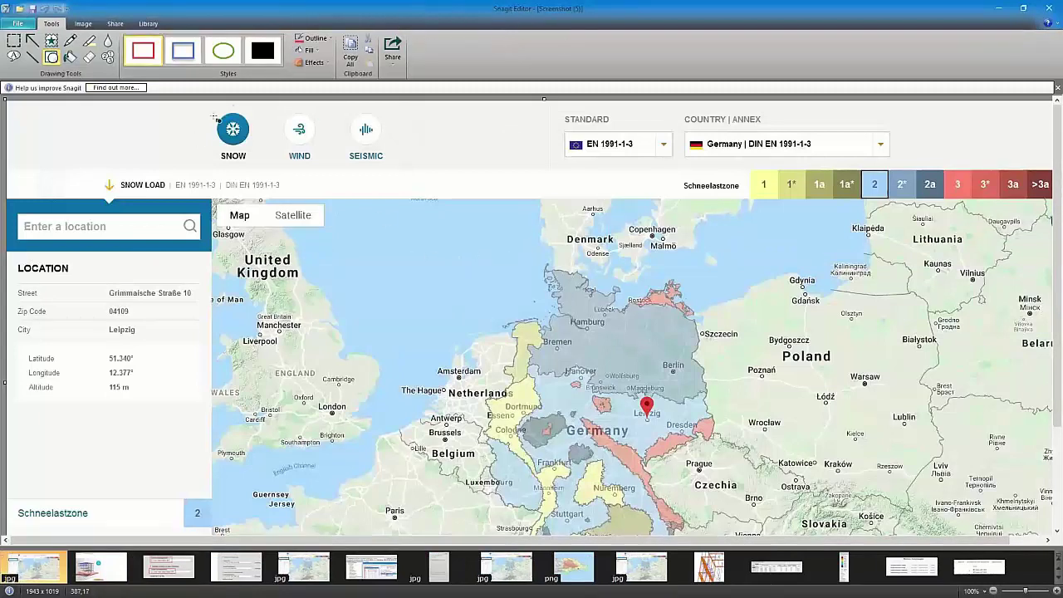
left_click(350, 54)
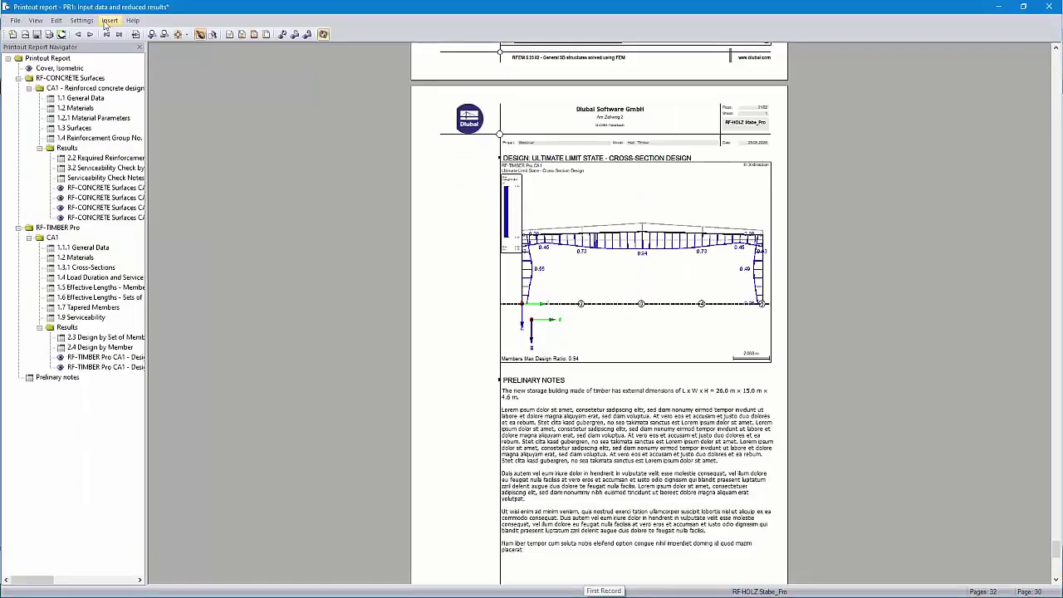
- Insert the clipboard map image as a new report chapter titled 'Snow load zone'
left_click(110, 20)
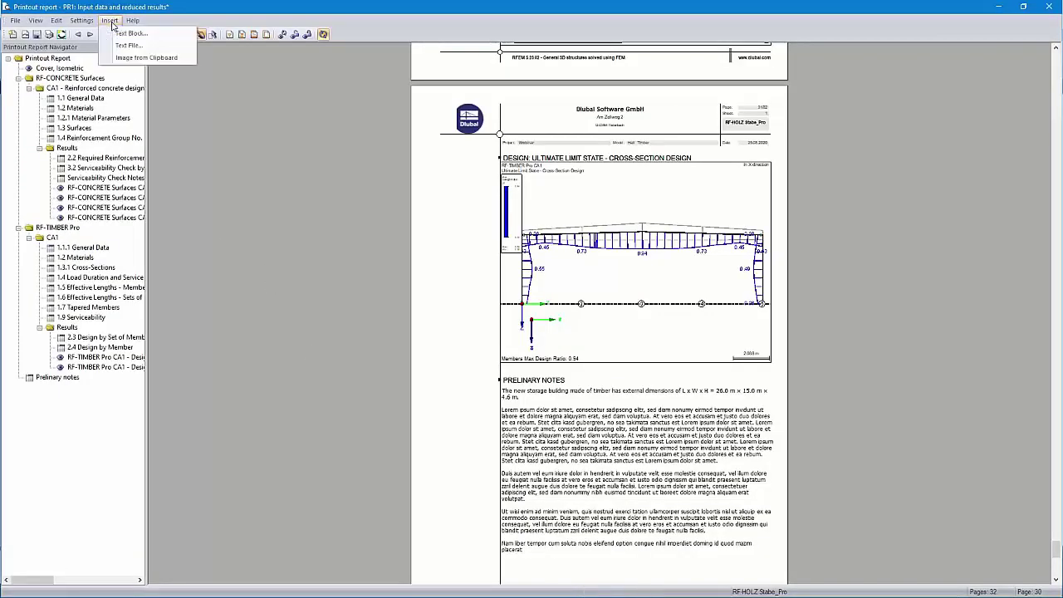
left_click(138, 58)
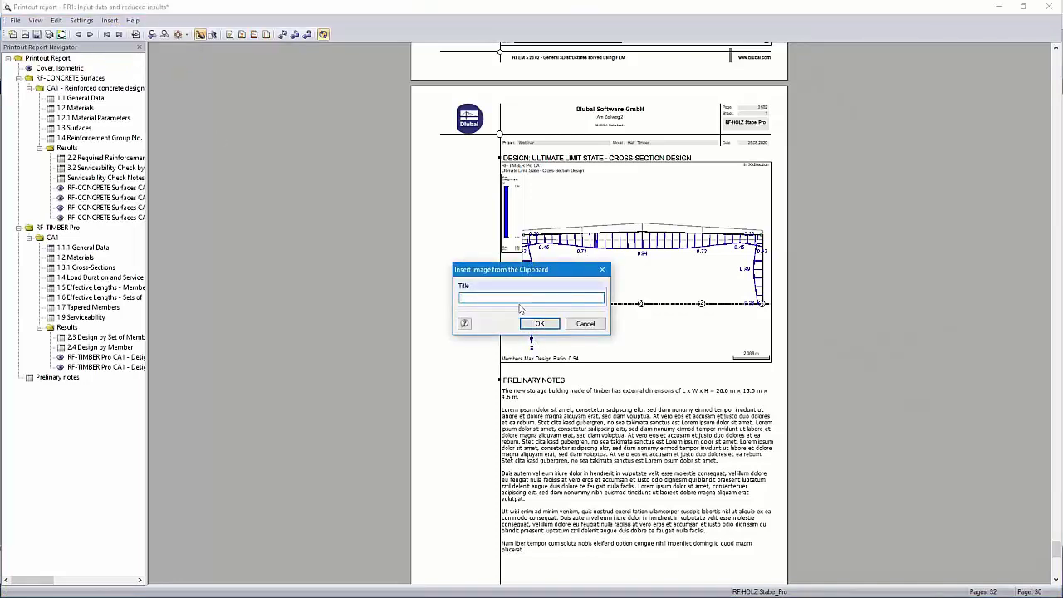
type("Snow load zone")
left_click(540, 325)
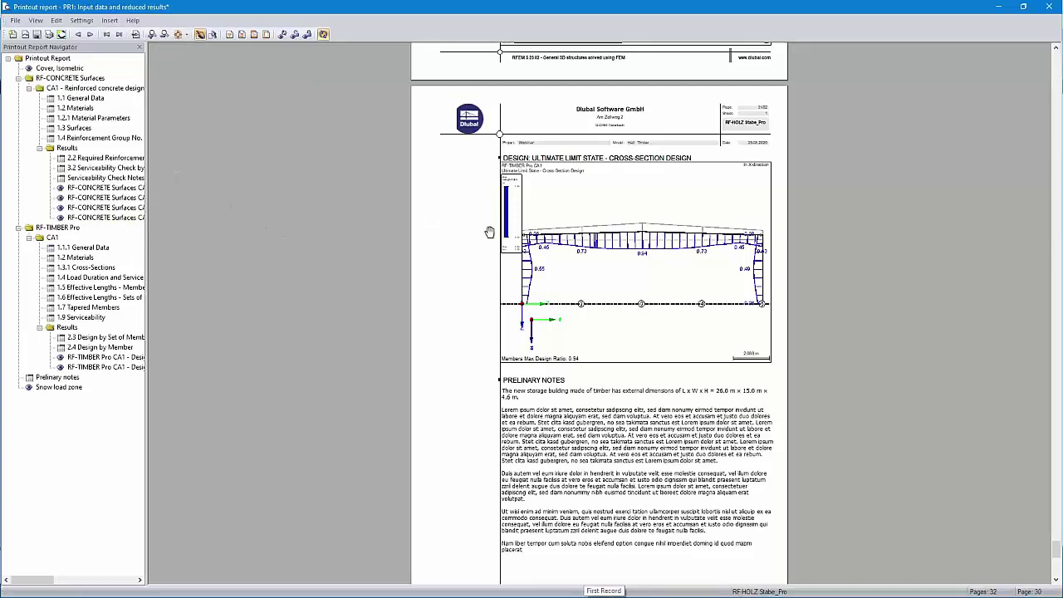
- Jump to RF-TIMBER Pro CA1's 1.1.1 General Data chapter on page 11 of 32
left_click(83, 248)
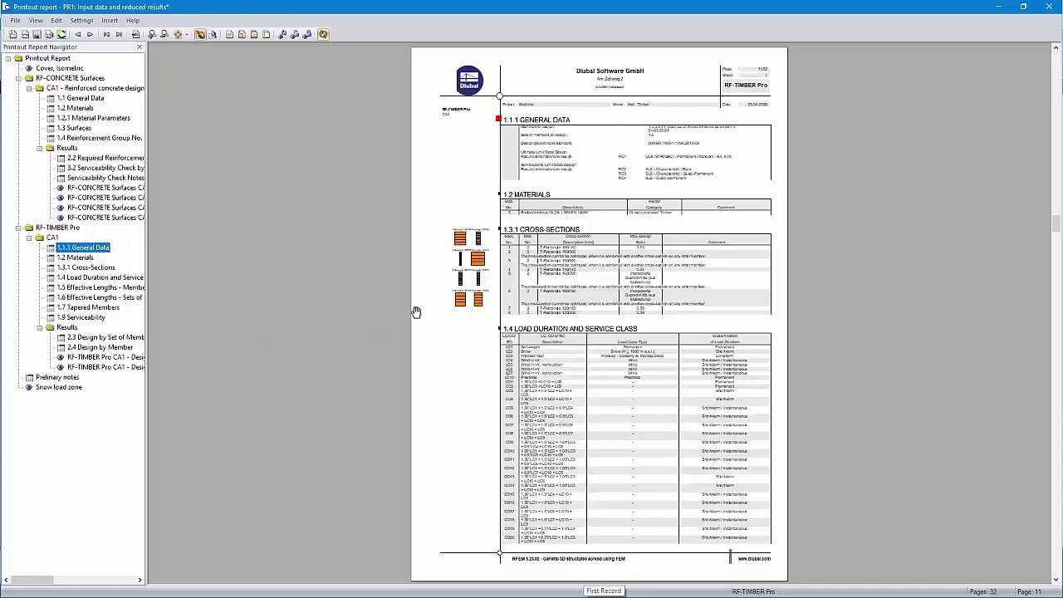
scroll(755, 95, "up", 1, "ctrl")
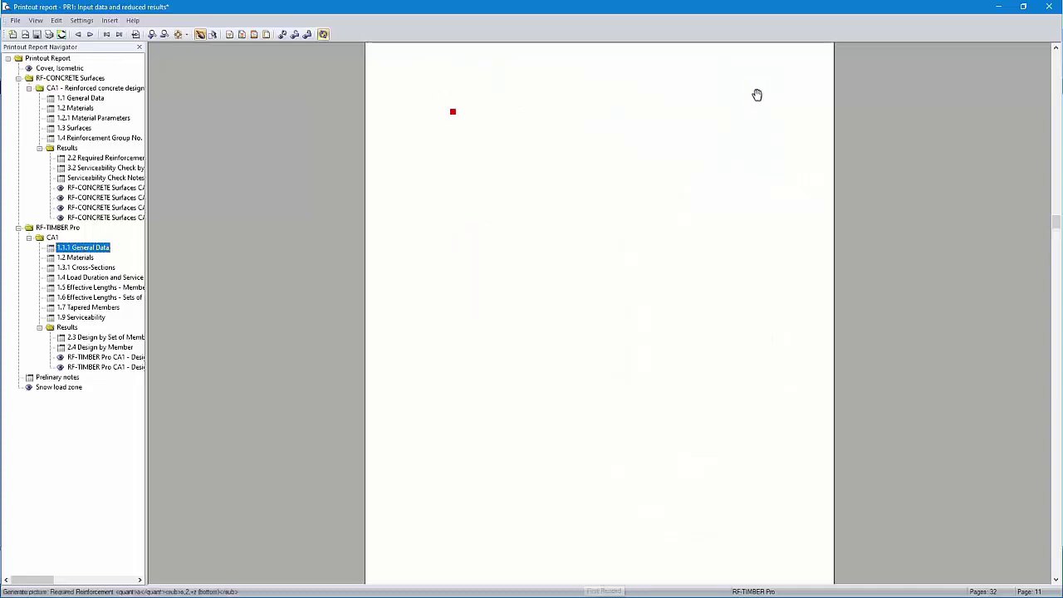
scroll(797, 136, "up", 1, "ctrl")
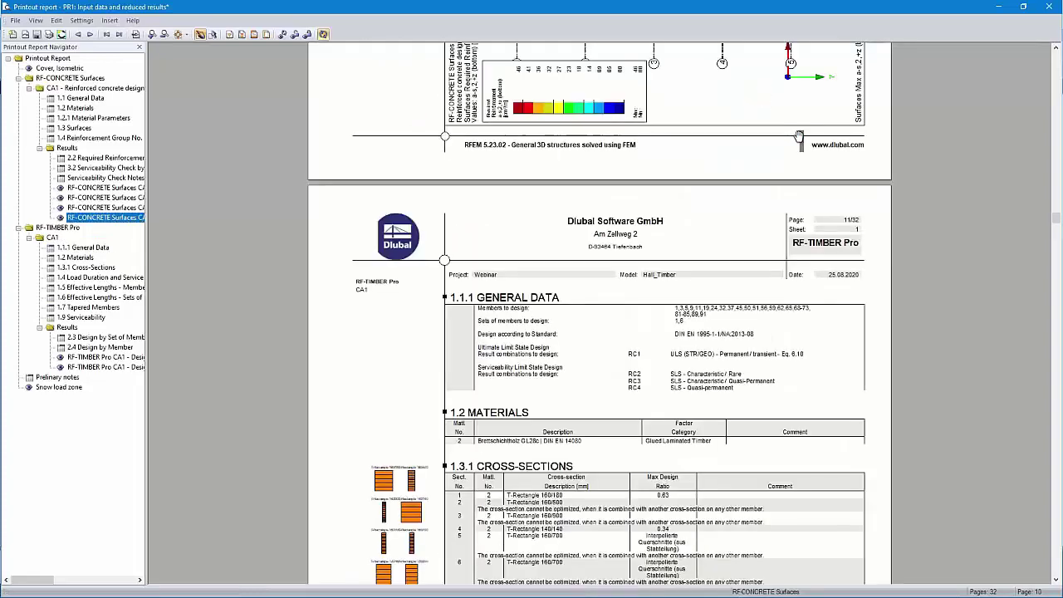
left_click(83, 247)
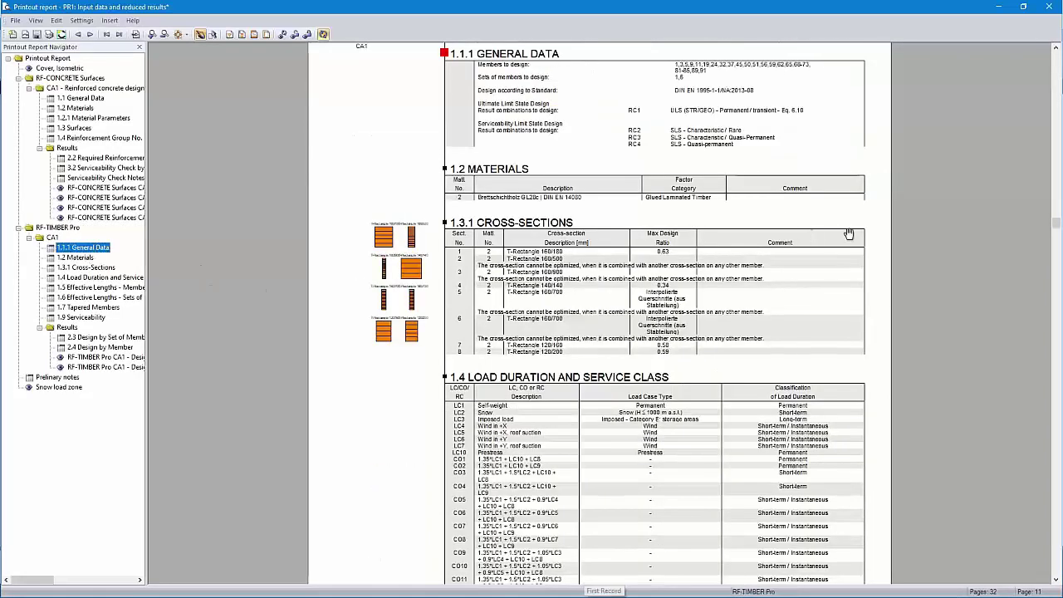
scroll(705, 268, "up", 1)
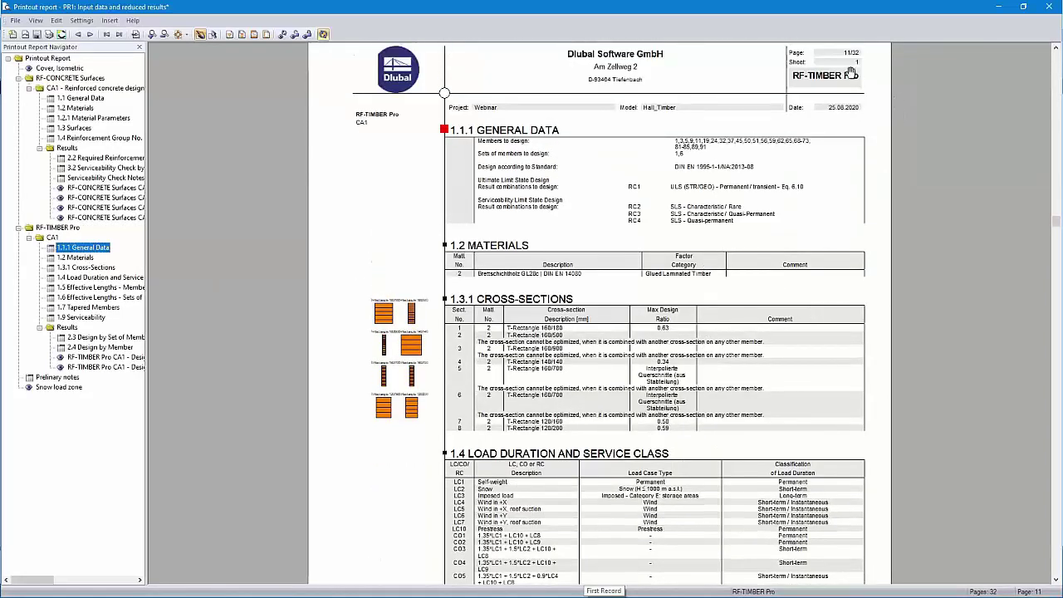
right_click(96, 251)
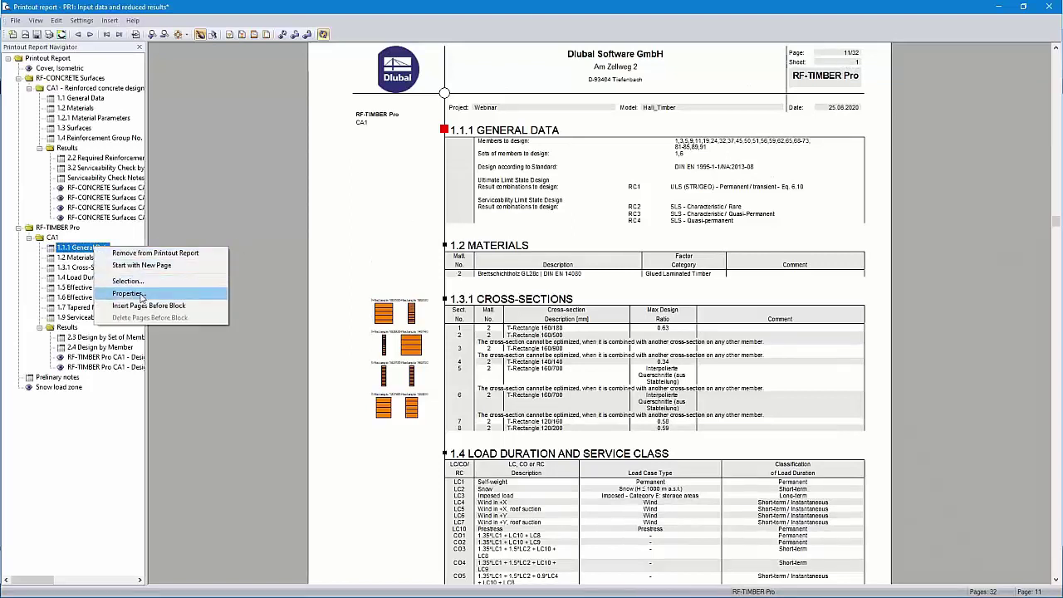
left_click(161, 307)
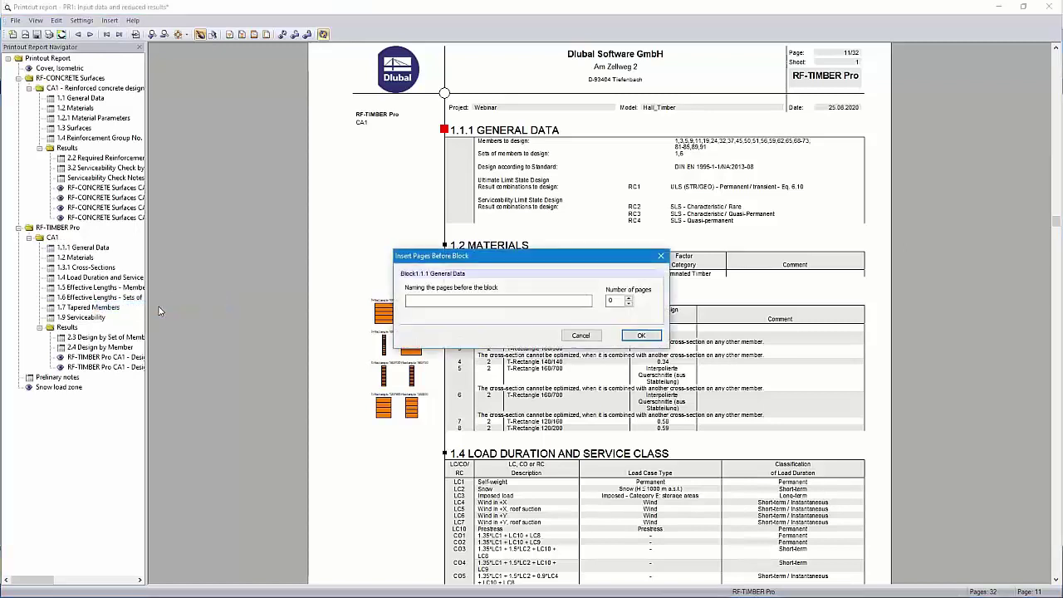
type("test")
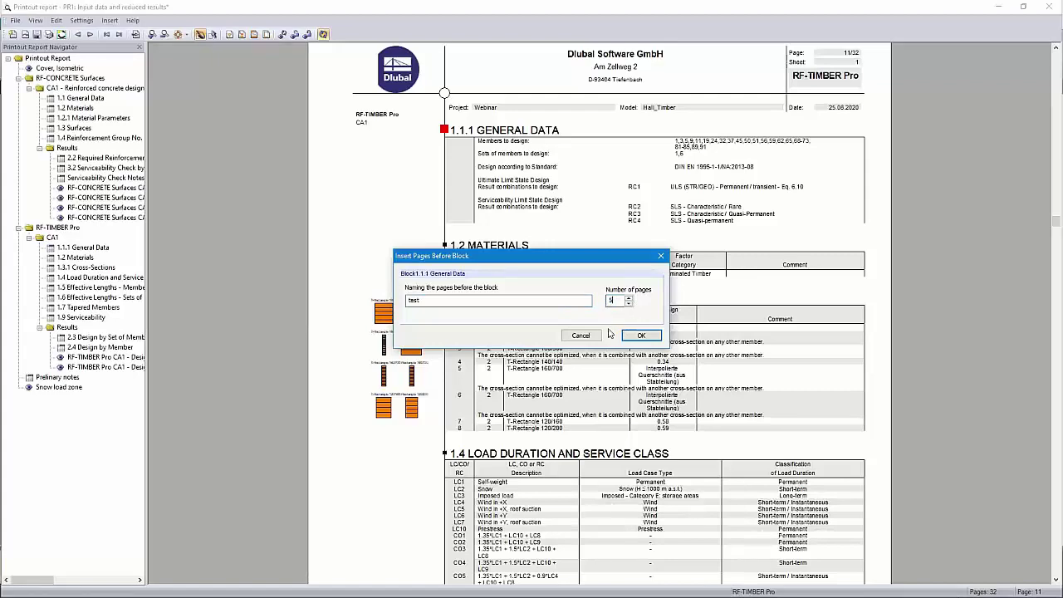
left_click(644, 334)
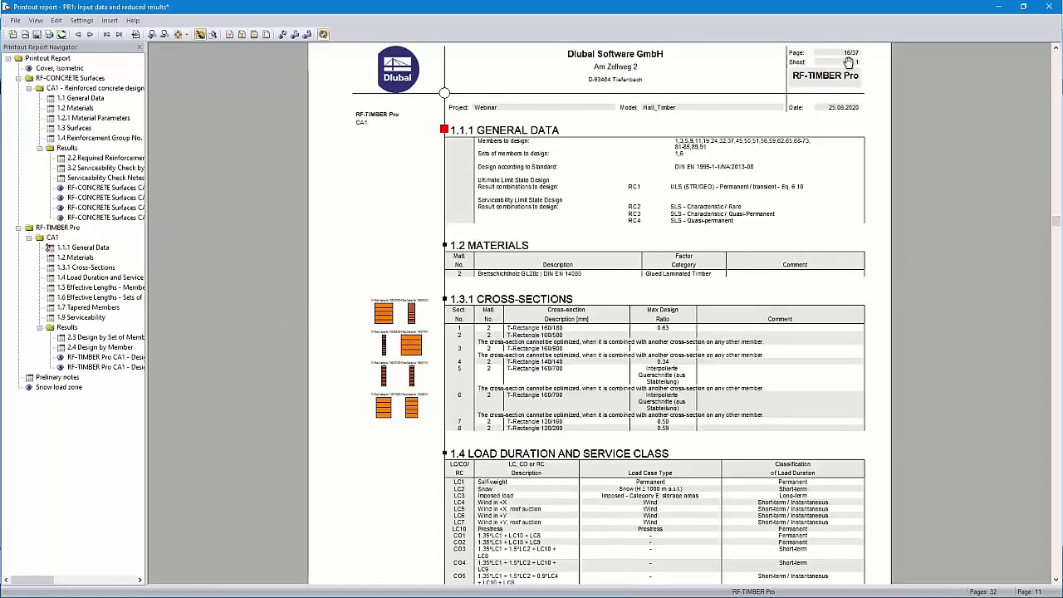
scroll(834, 170, "up", 3)
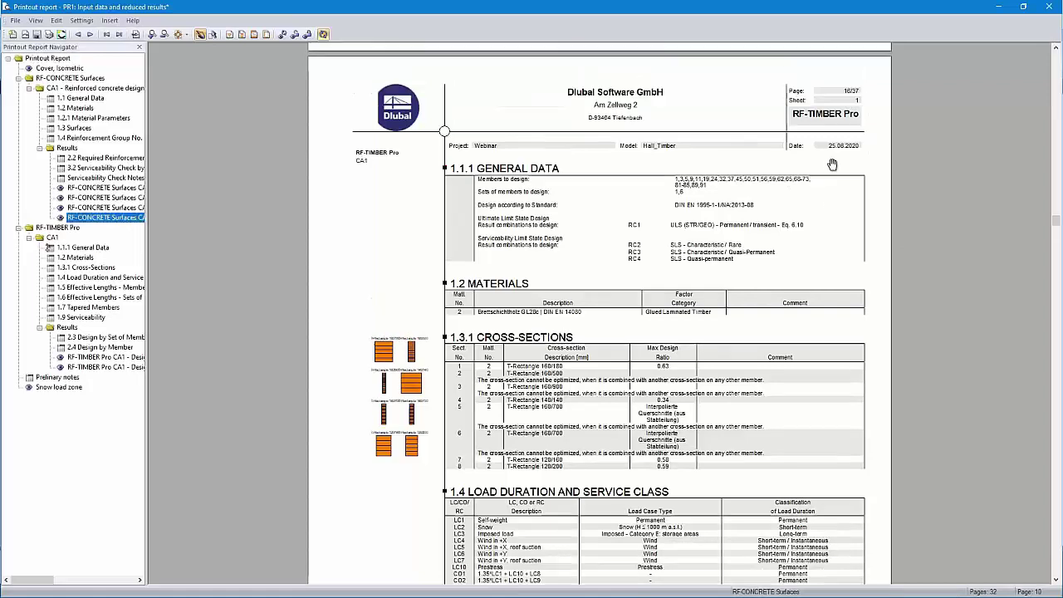
scroll(835, 151, "up", 15)
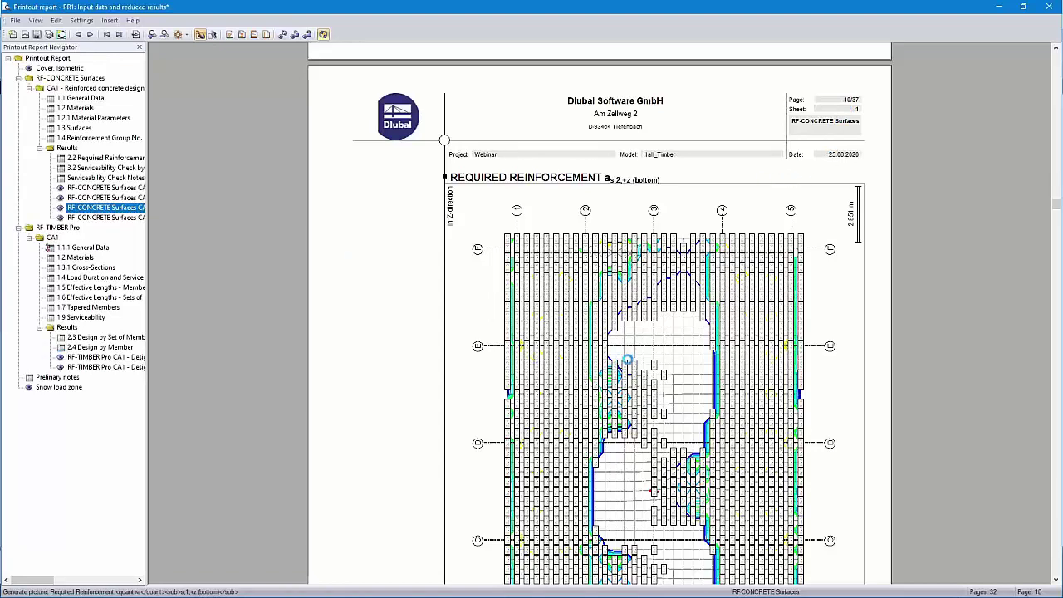
scroll(628, 358, "down", 10)
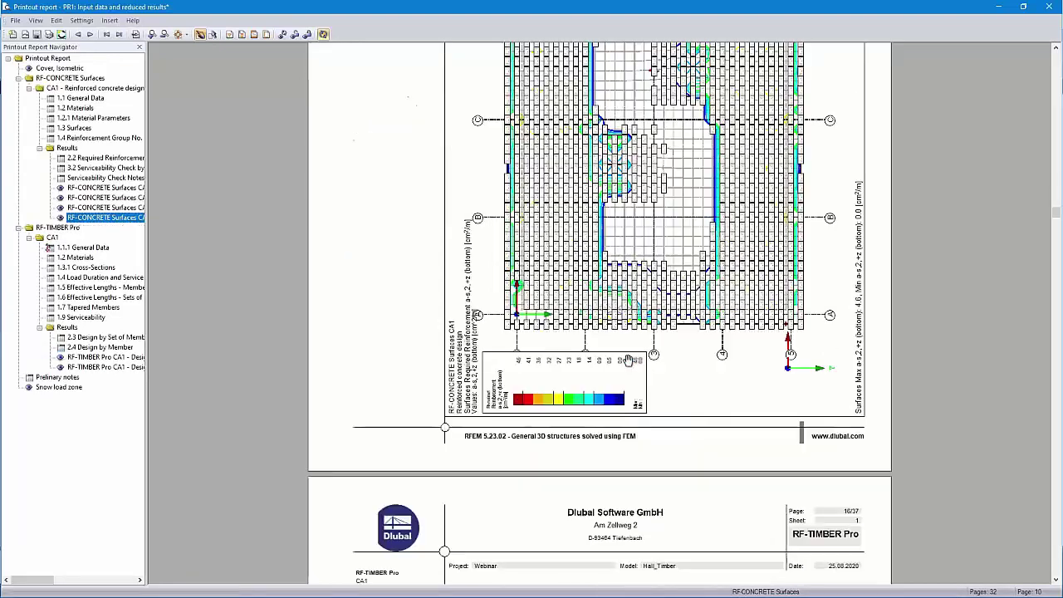
right_click(63, 248)
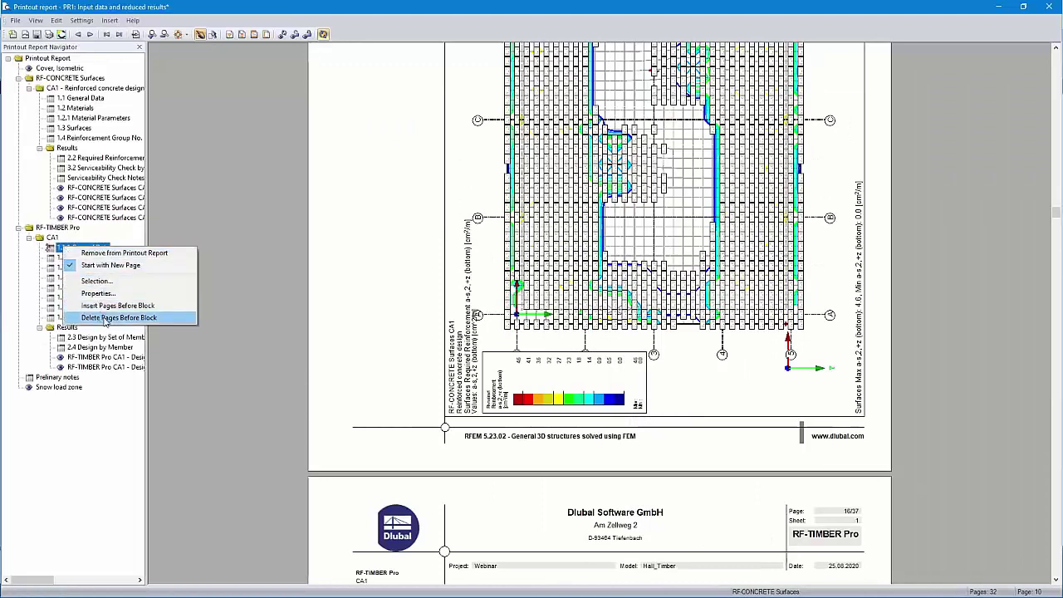
left_click(105, 318)
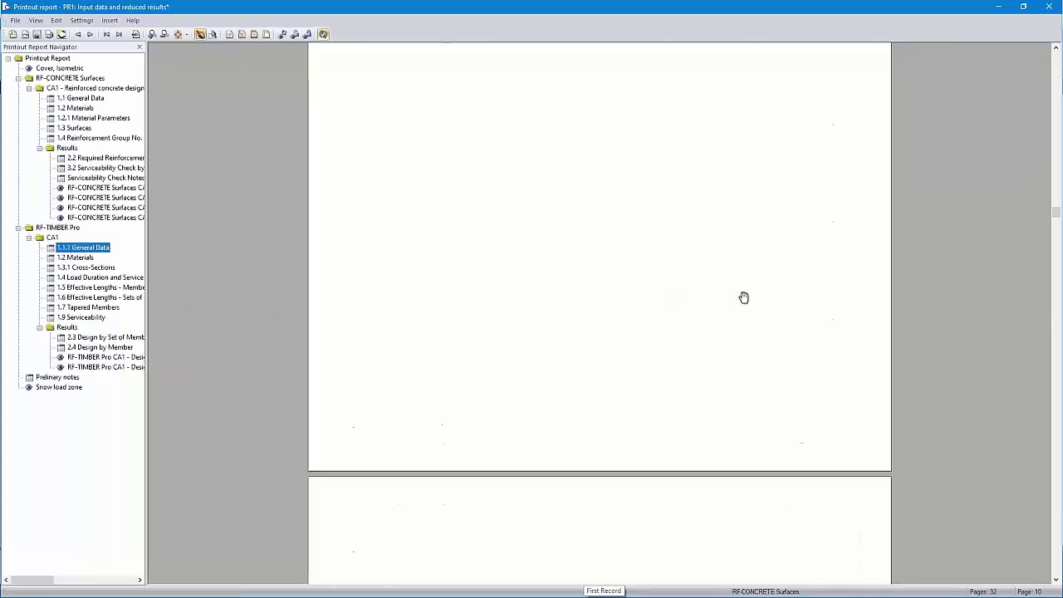
scroll(754, 286, "down", 3)
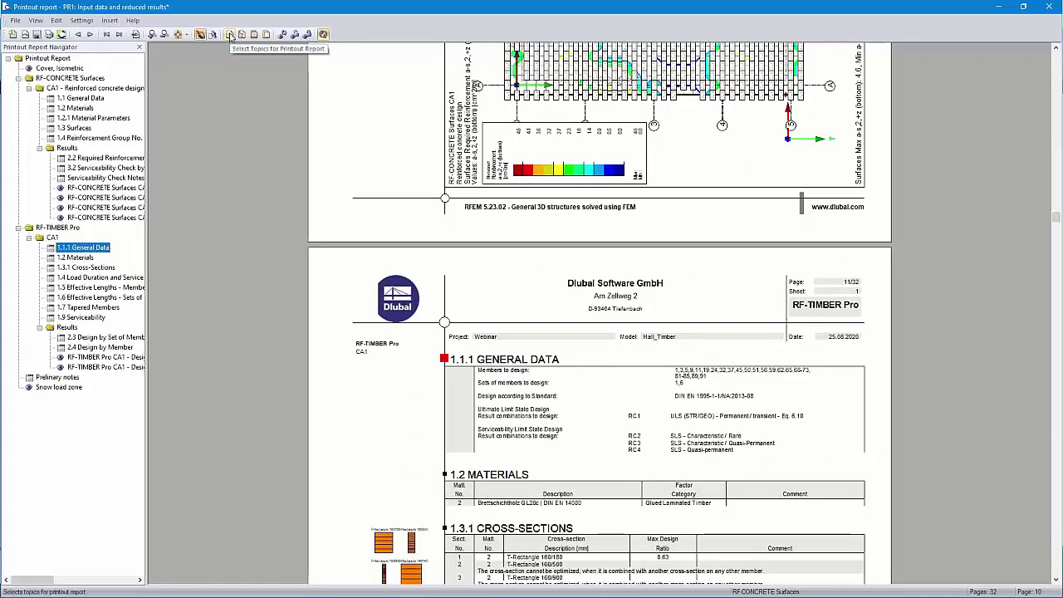
- Include RFEM data, model base data, and RF-STEEL EC3 and RF-SOILIN module data in the report
left_click(230, 34)
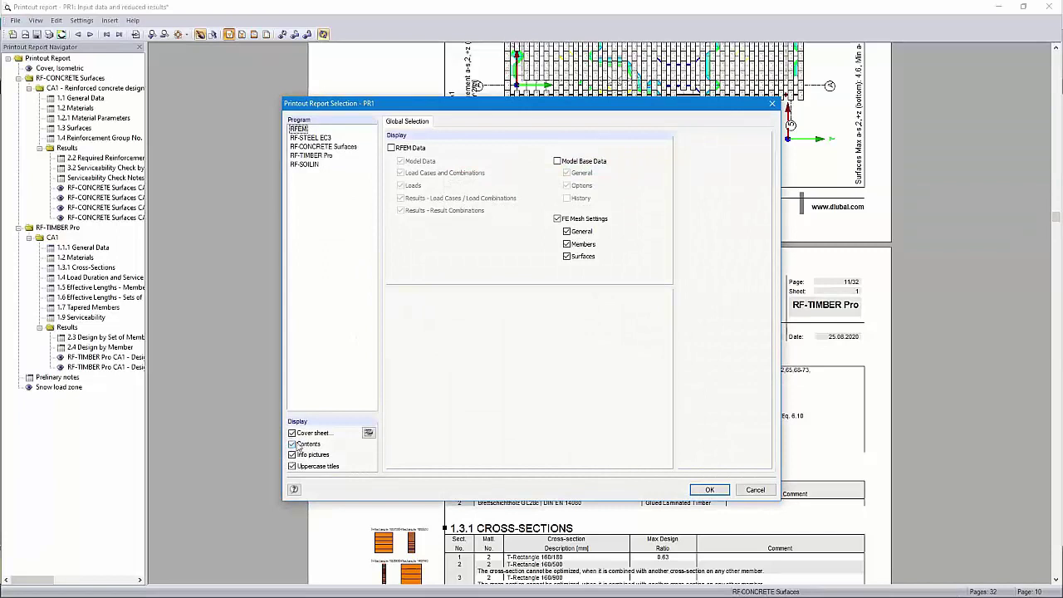
left_click(309, 138)
key("Up")
left_click(391, 148)
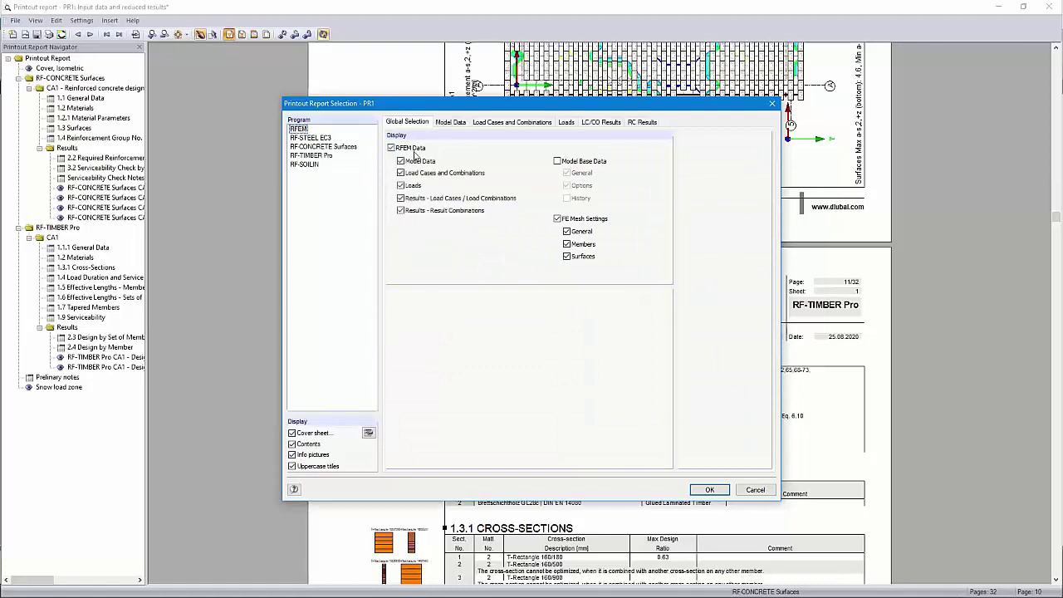
left_click(557, 162)
left_click(307, 137)
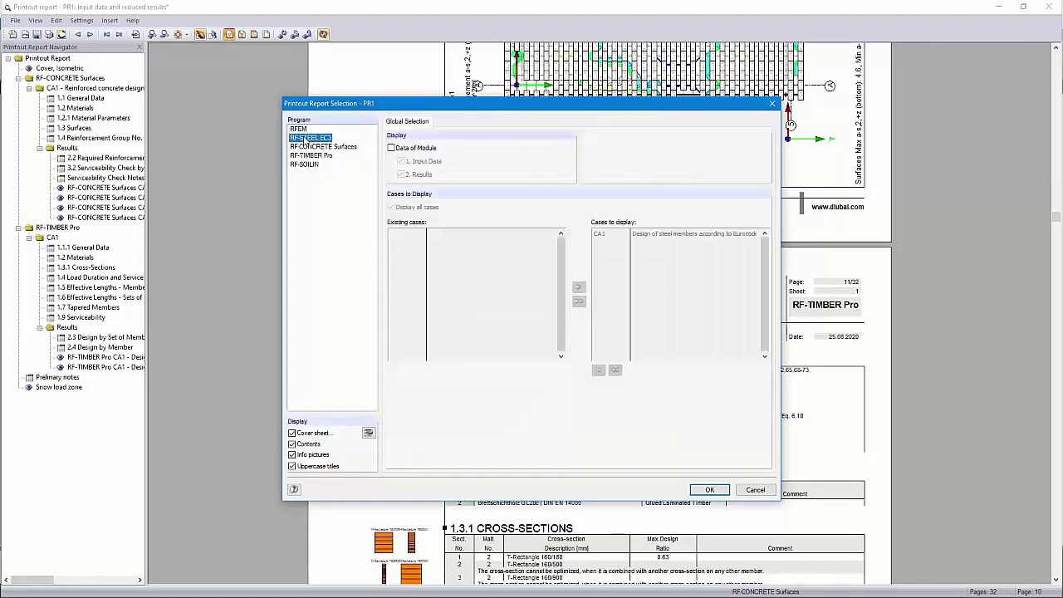
left_click(388, 149)
left_click(327, 147)
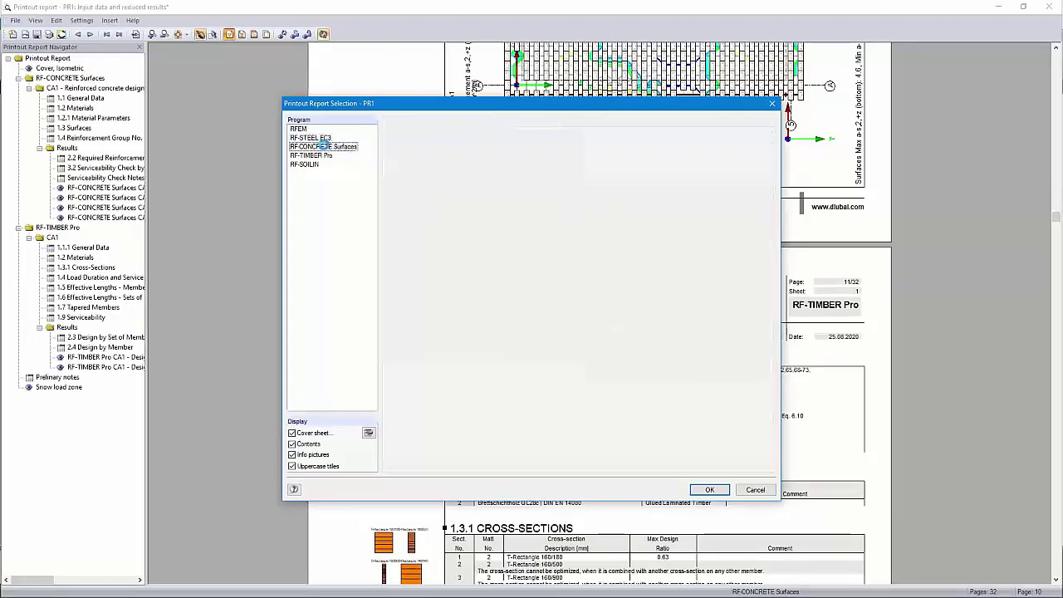
left_click(314, 156)
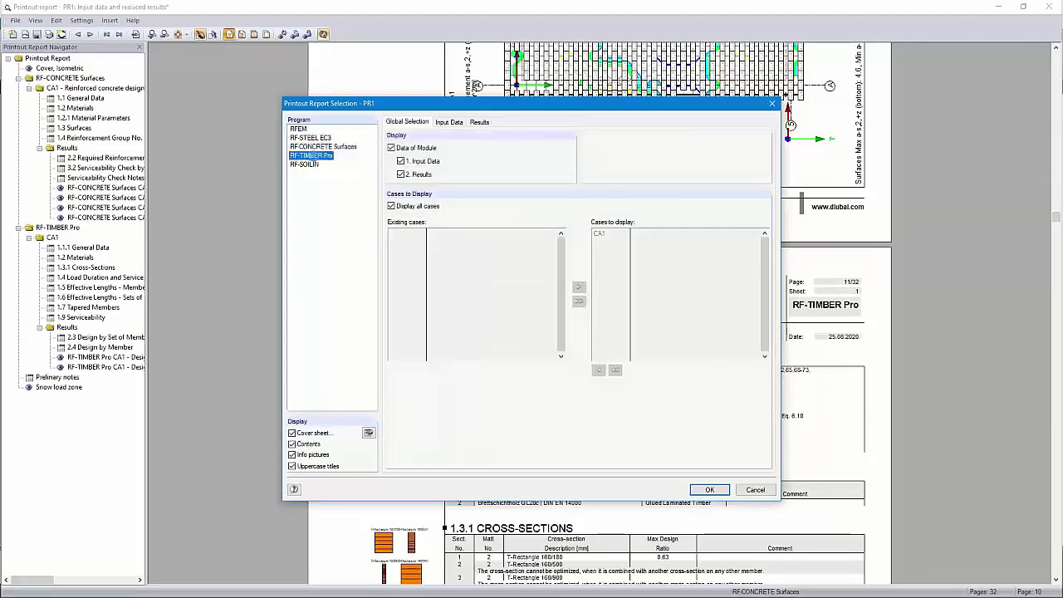
left_click(313, 166)
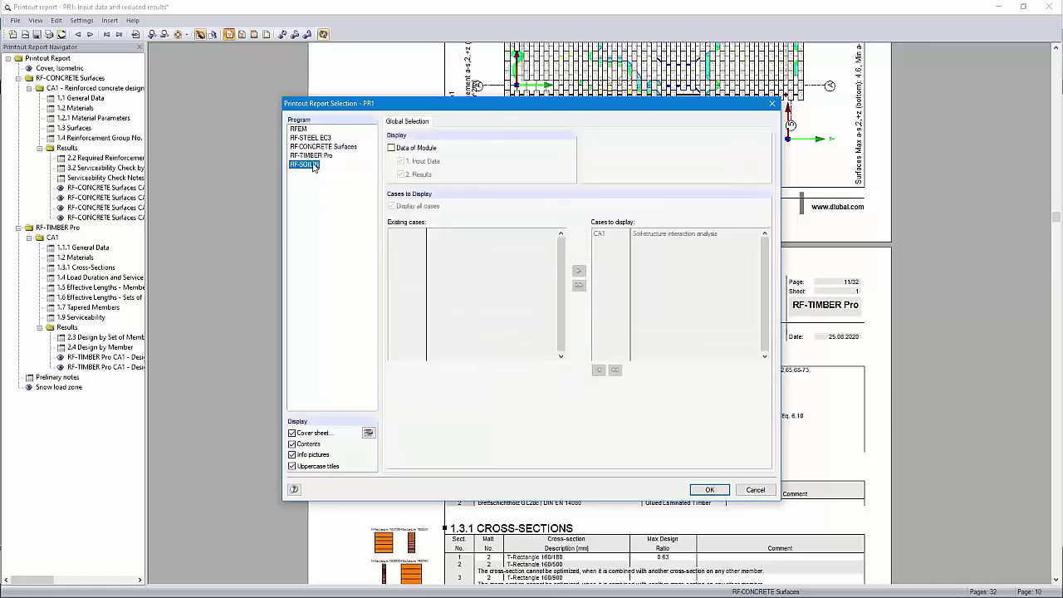
left_click(391, 148)
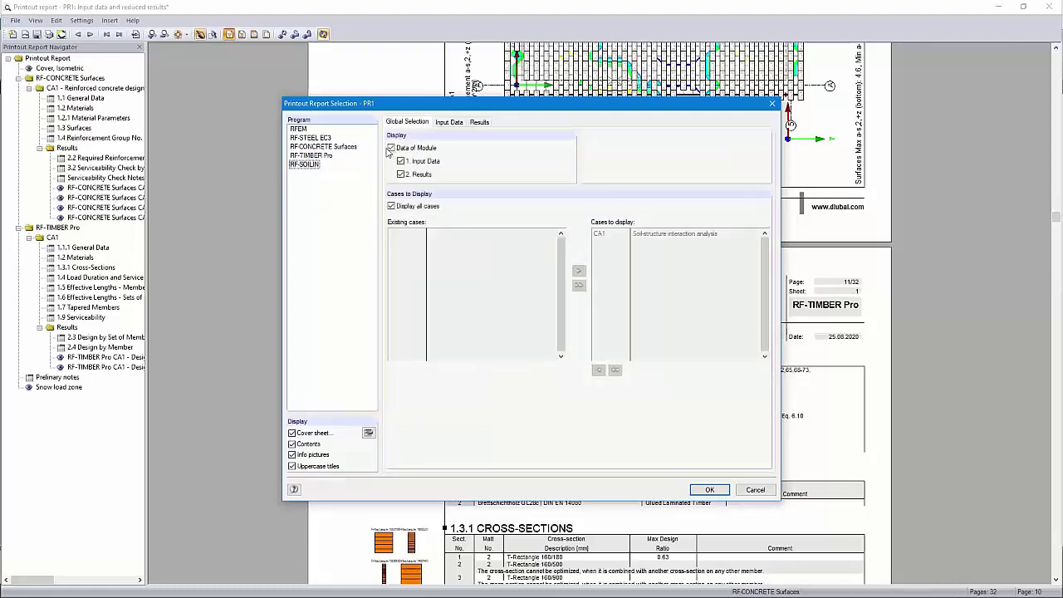
left_click(298, 130)
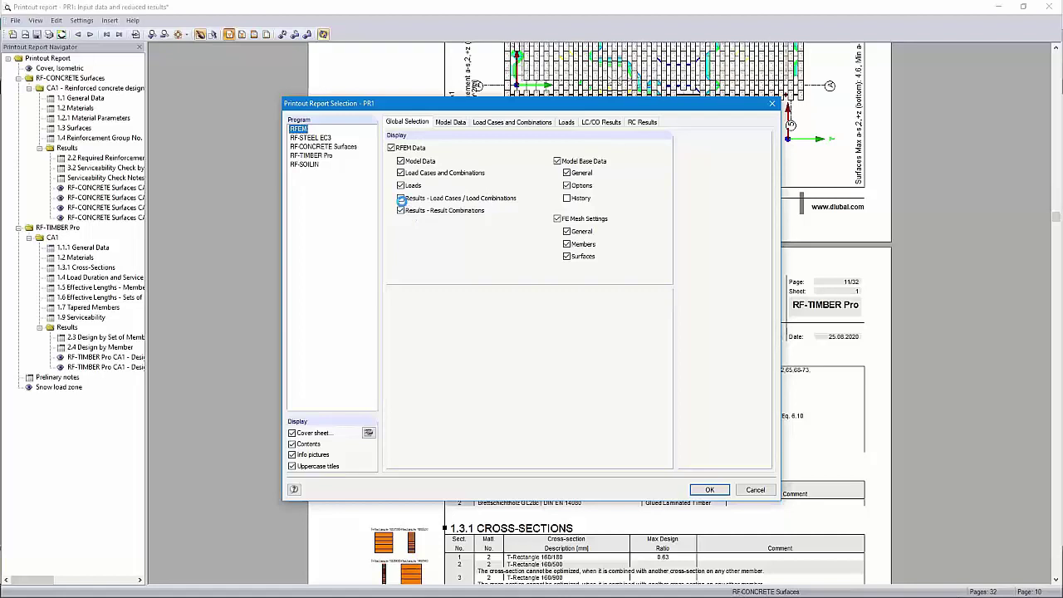
- Drop LC/CO results and print 4.12 cross-section internal forces as extreme values, no partitions
left_click(400, 199)
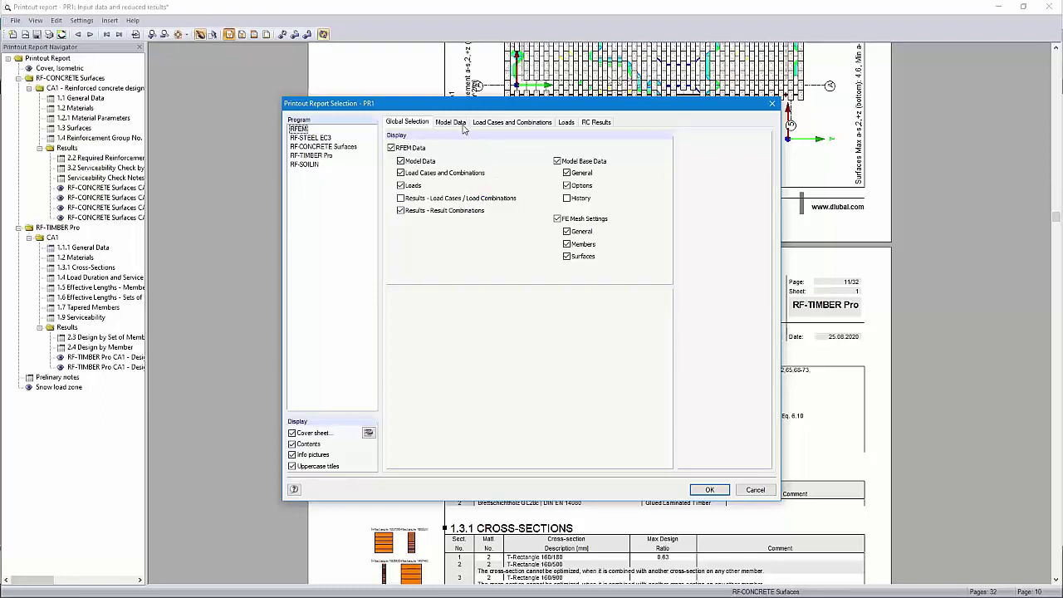
left_click(596, 122)
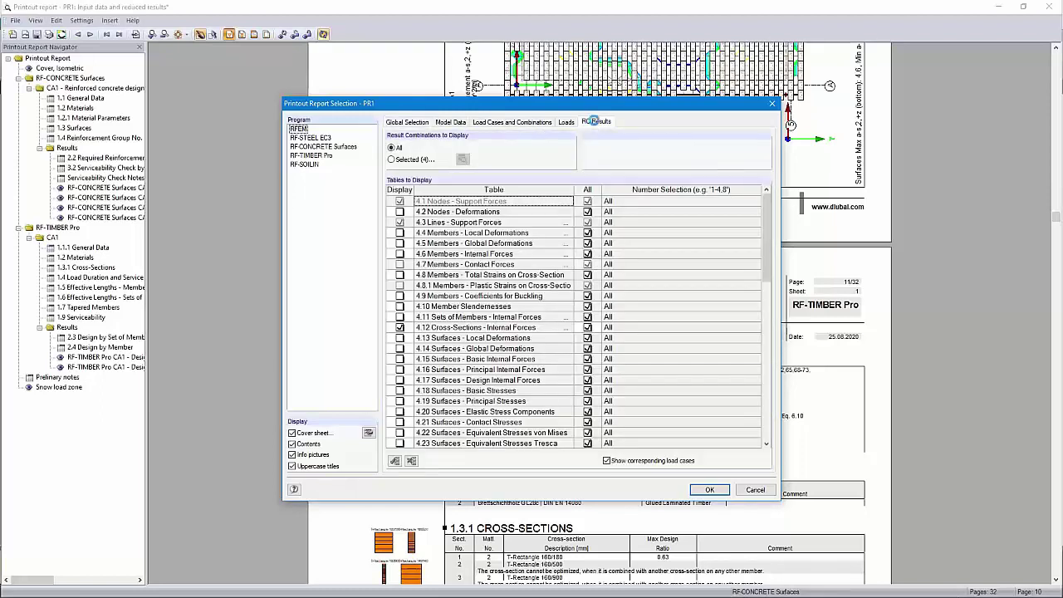
left_click(566, 328)
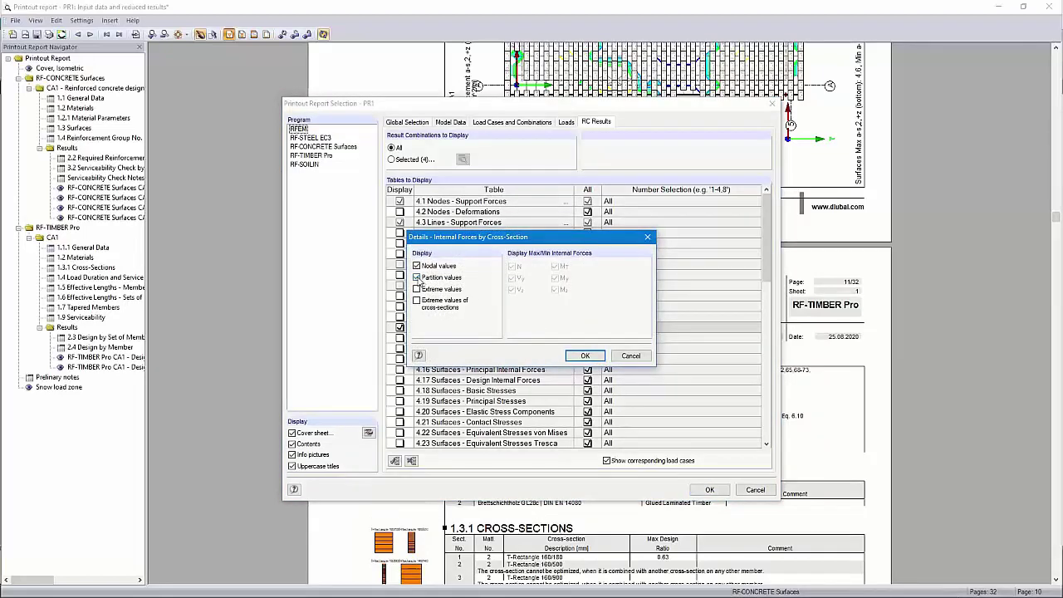
left_click(417, 277)
left_click(419, 302)
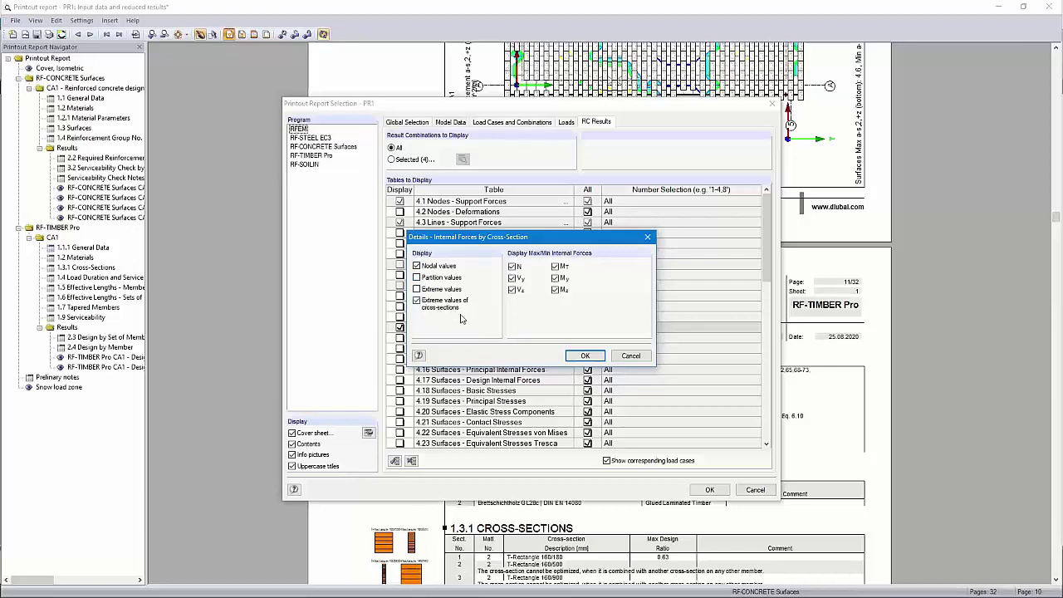
left_click(582, 356)
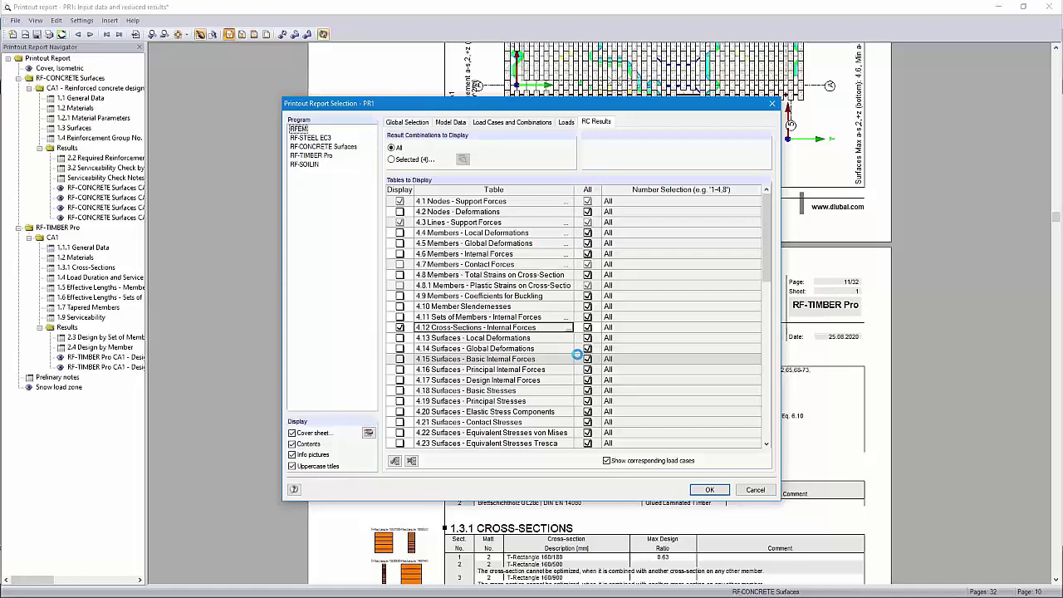
- Regenerate PR1 to 170 pages and collapse the RF-STEEL EC3, RF-CONCRETE Surfaces, RF-TIMBER Pro, RF-SOILIN nodes
left_click(705, 489)
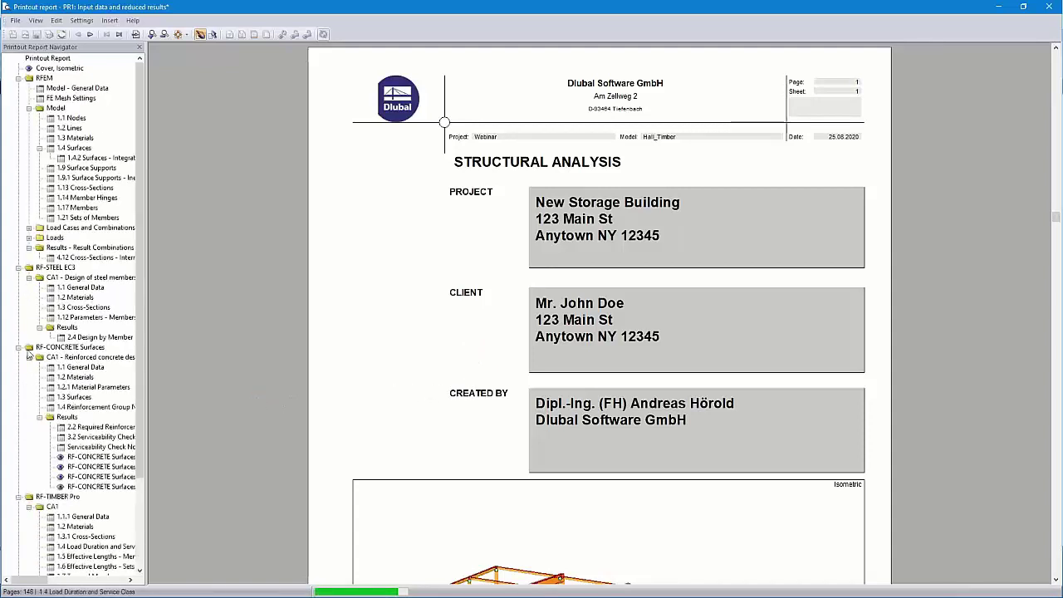
left_click(18, 277)
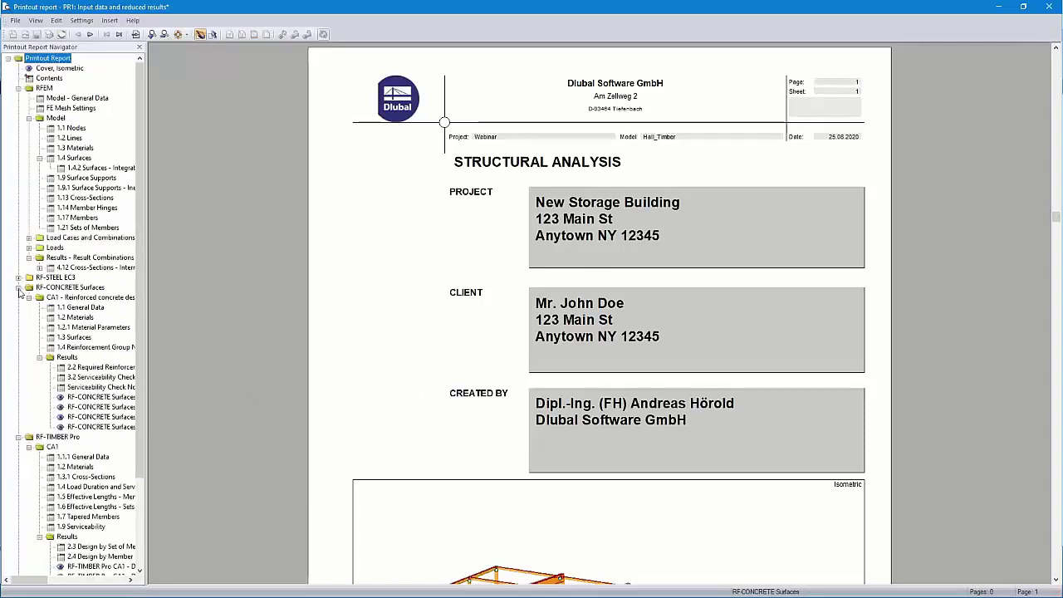
left_click(18, 287)
left_click(18, 298)
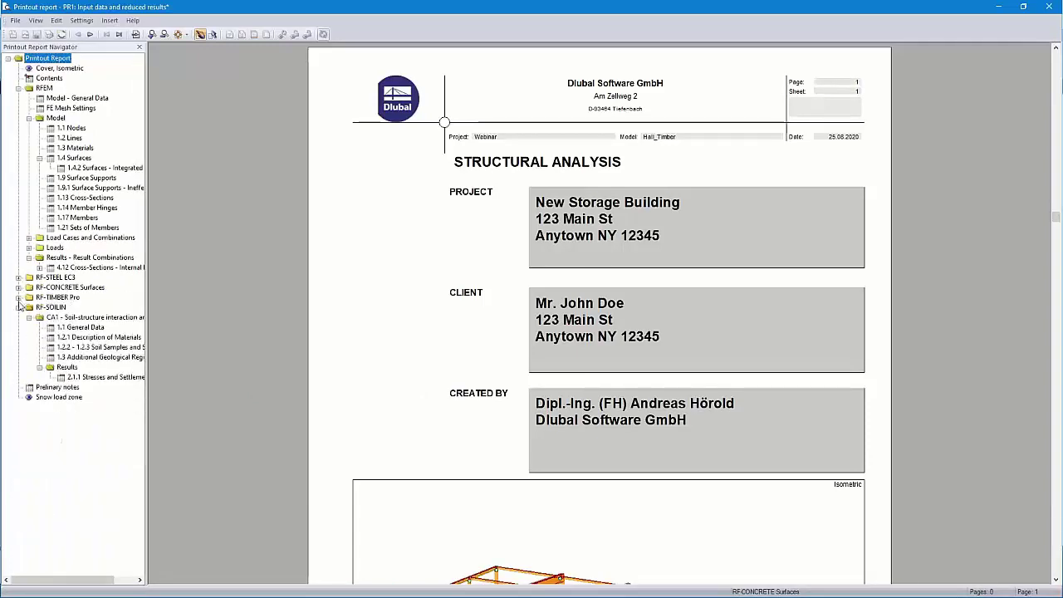
left_click(18, 307)
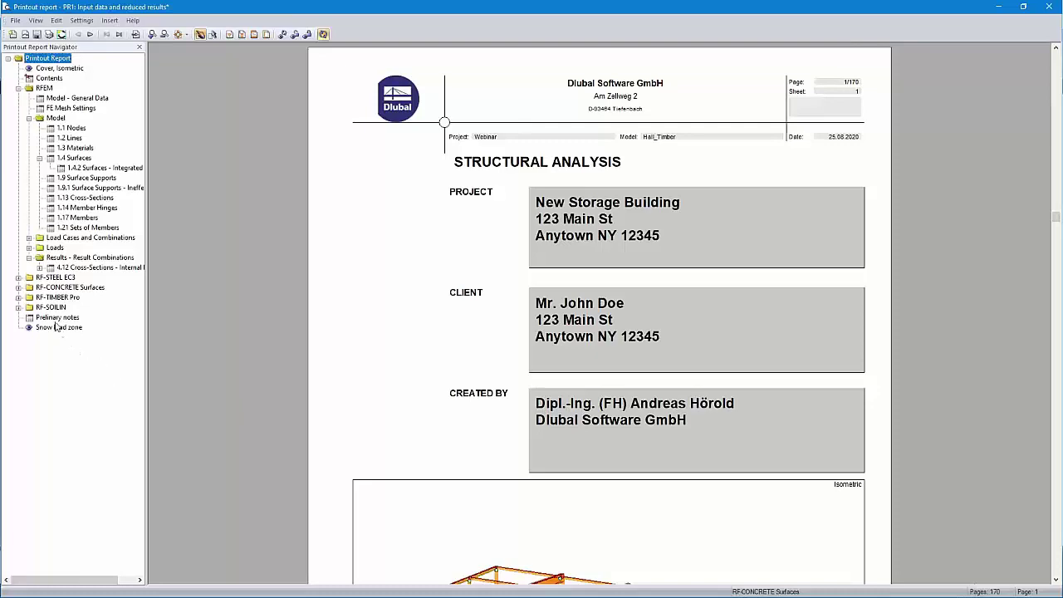
- Move Preliminary notes after Contents and the Snow load zone graphic under LC2 - Snow's generated loads
left_click_drag(56, 322, 51, 83)
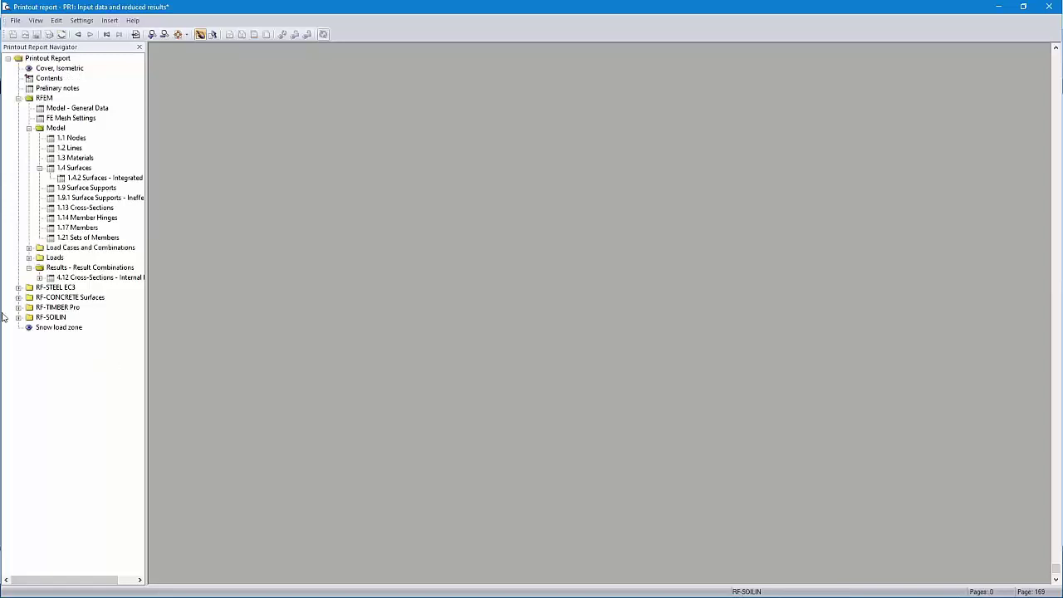
left_click(29, 258)
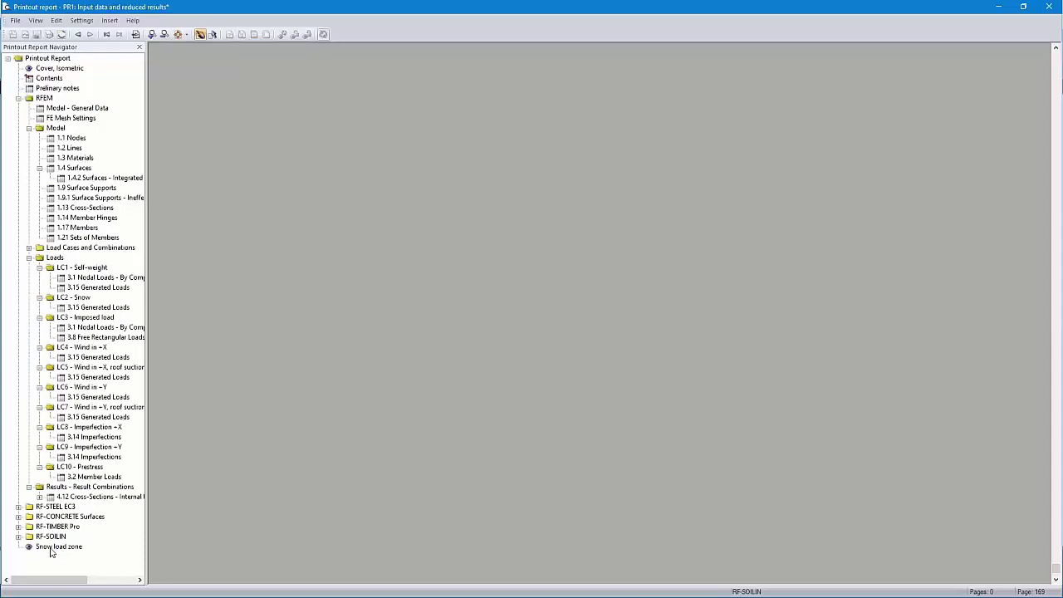
left_click(51, 547)
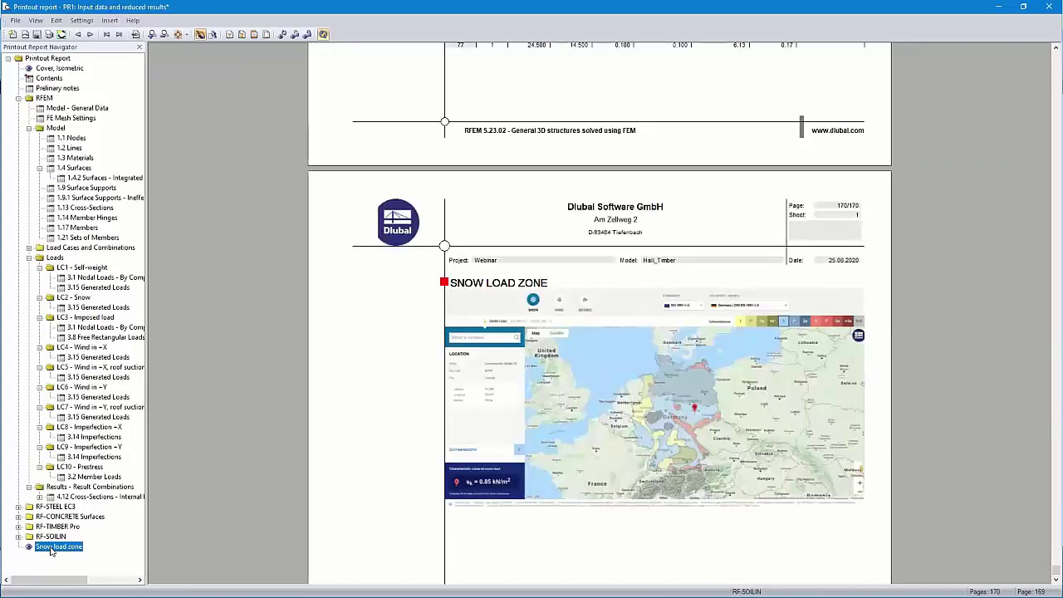
left_click_drag(49, 554, 71, 317)
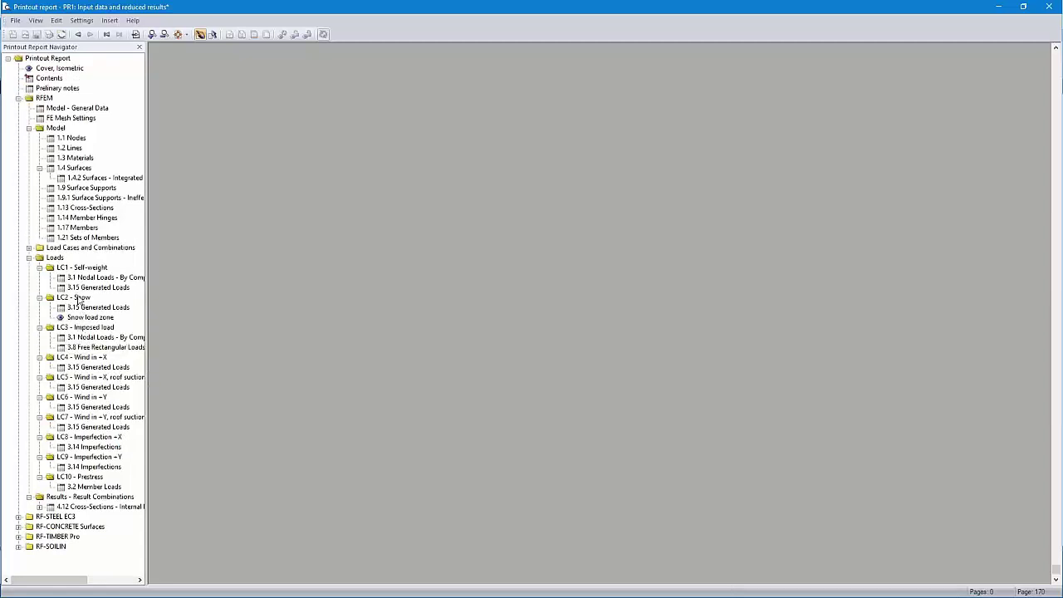
- Preview the report from Preliminary notes, then LC2 - Snow, confirming the Snow Load Zone map follows
left_click(55, 89)
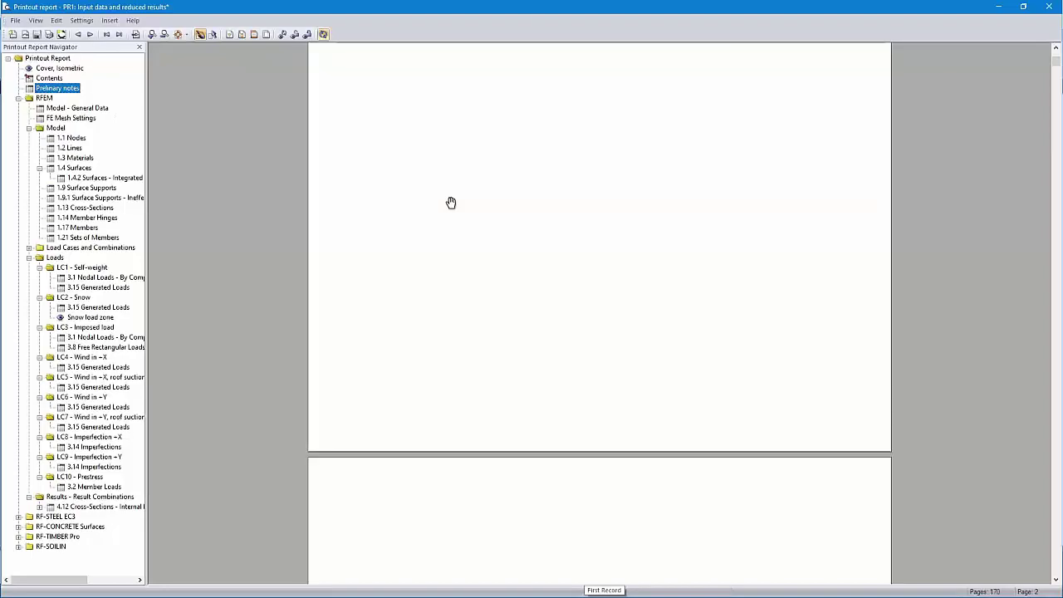
scroll(450, 203, "up", 5)
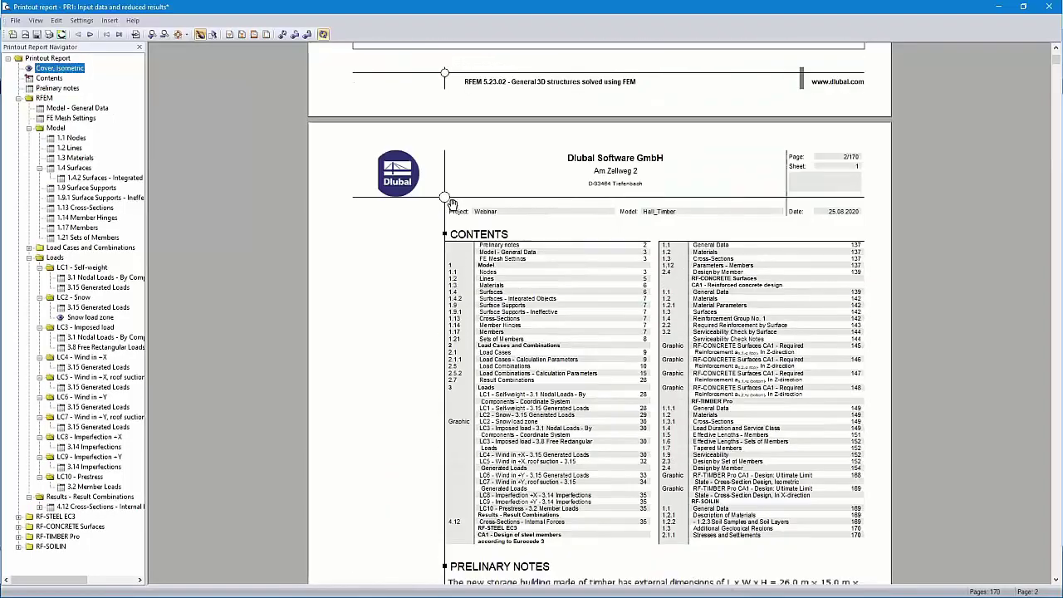
scroll(453, 204, "up", 10)
scroll(505, 212, "down", 1)
scroll(505, 216, "down", 10)
scroll(506, 212, "down", 5)
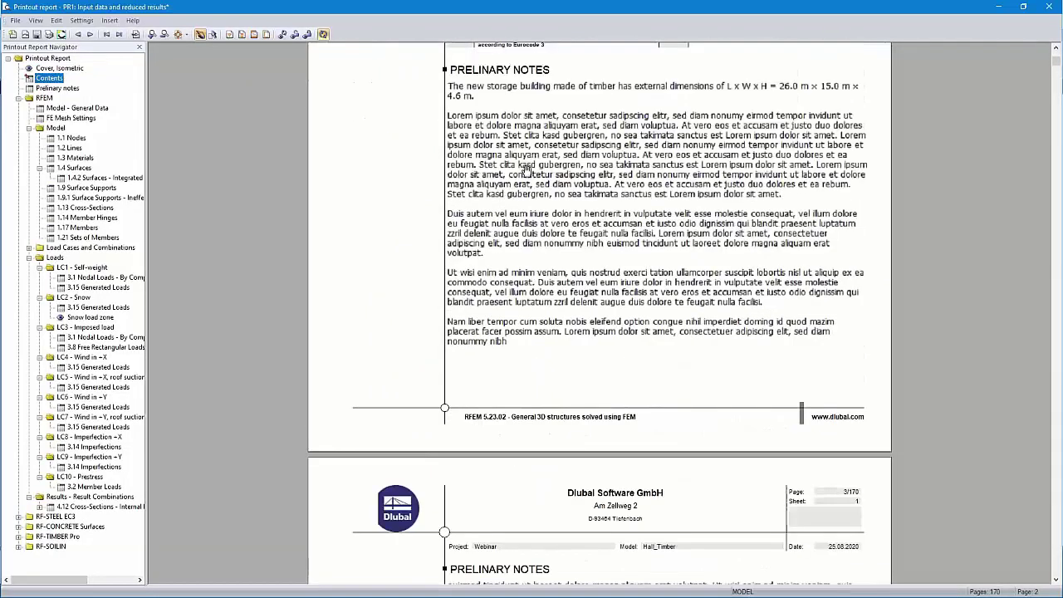
scroll(562, 163, "down", 5)
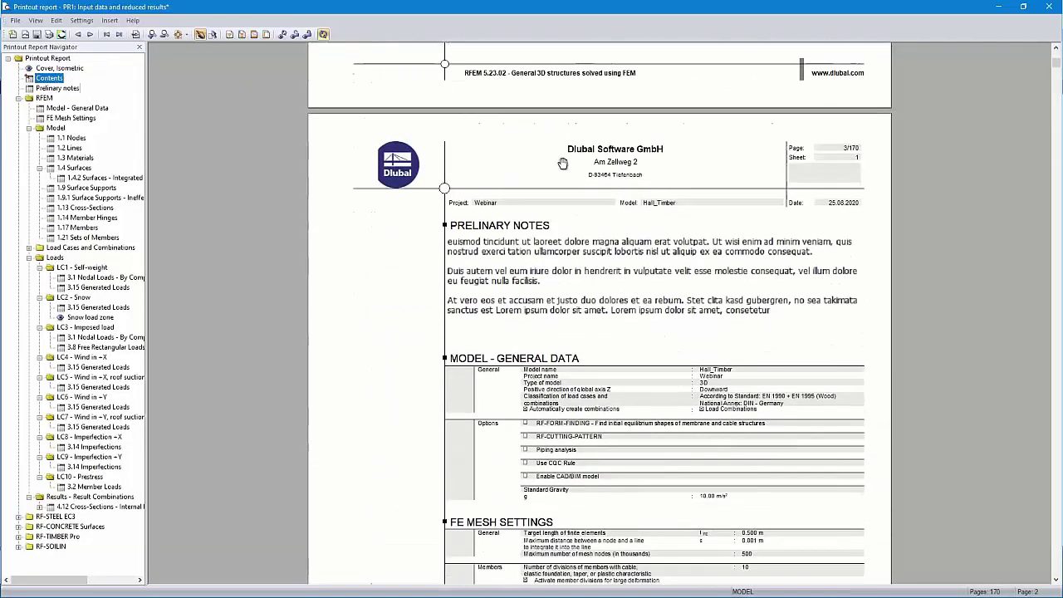
scroll(562, 163, "down", 2)
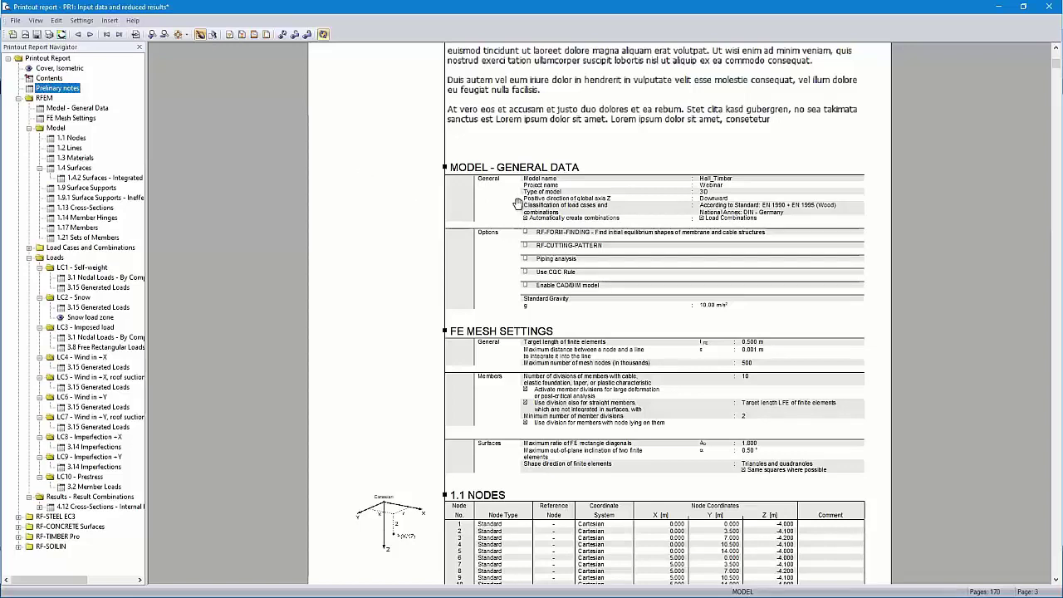
left_click(80, 302)
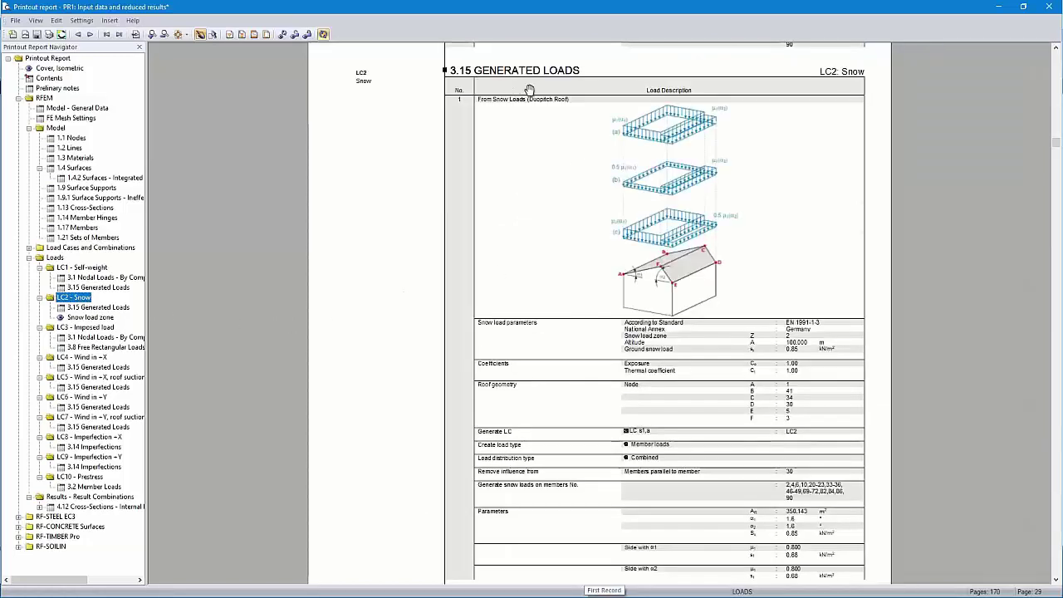
scroll(592, 219, "down", 10)
scroll(592, 219, "down", 5)
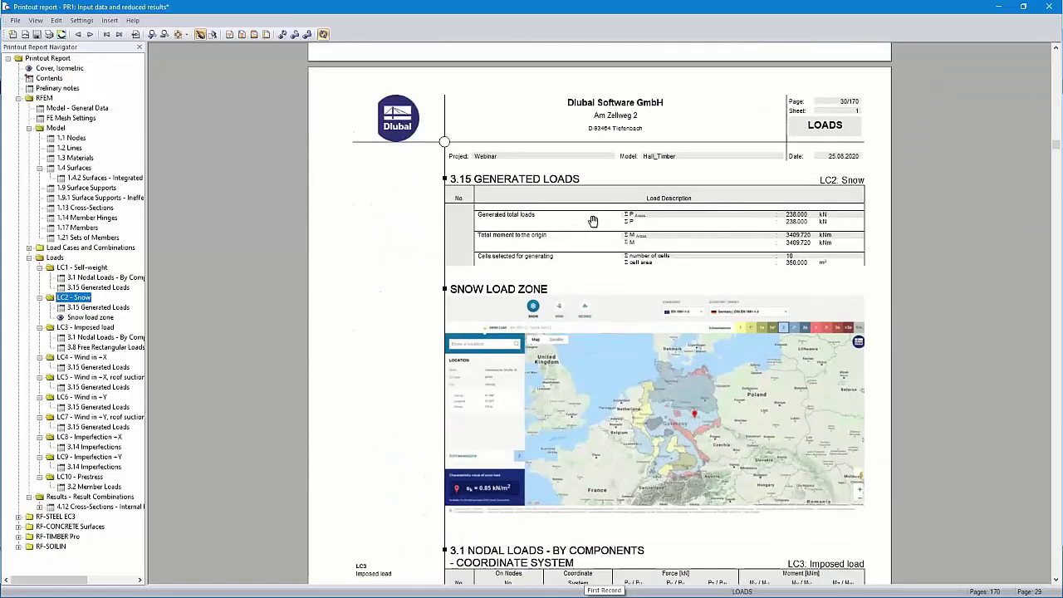
- Select French in the report's Settings > Language dialog and confirm it
left_click(82, 22)
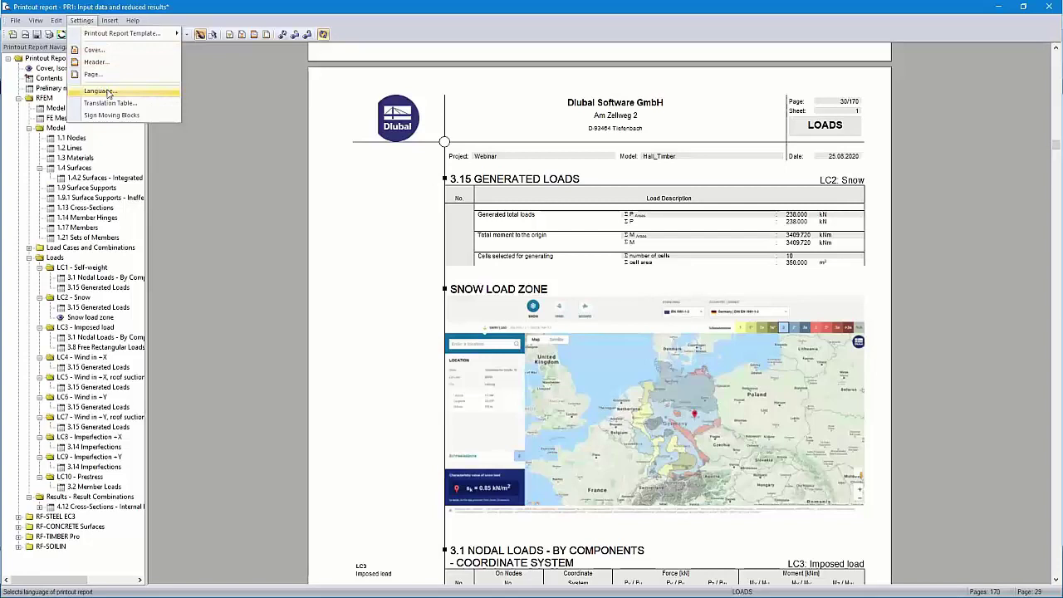
left_click(104, 92)
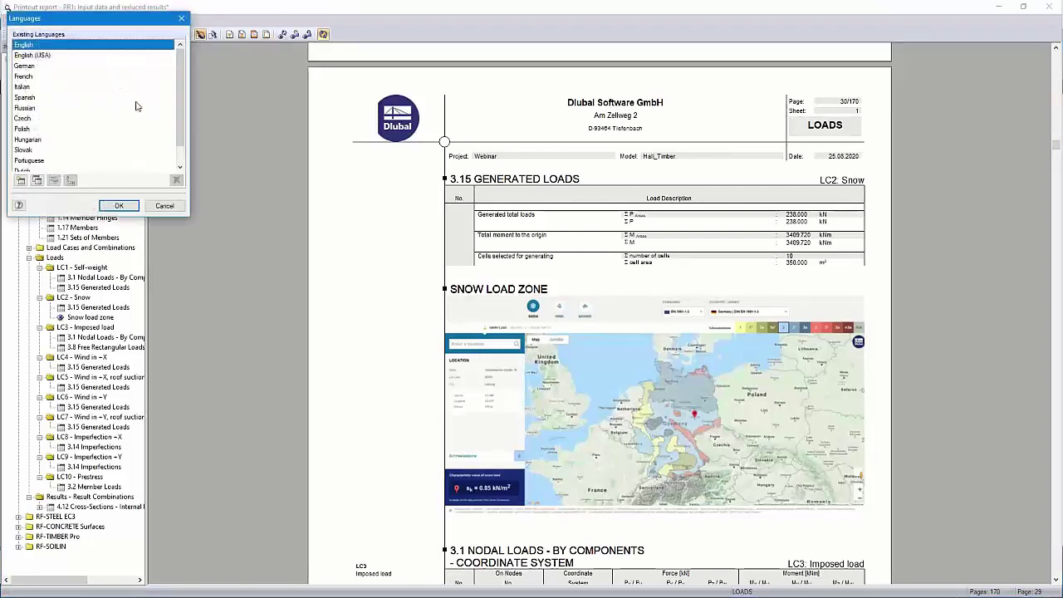
scroll(137, 106, "down", 1)
scroll(137, 106, "up", 1)
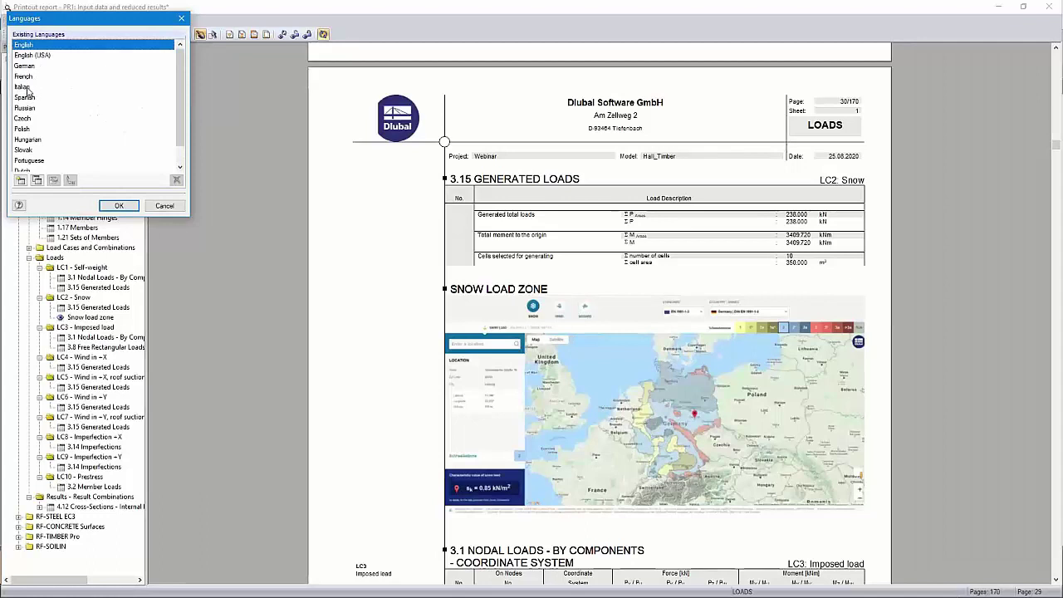
scroll(50, 133, "down", 1)
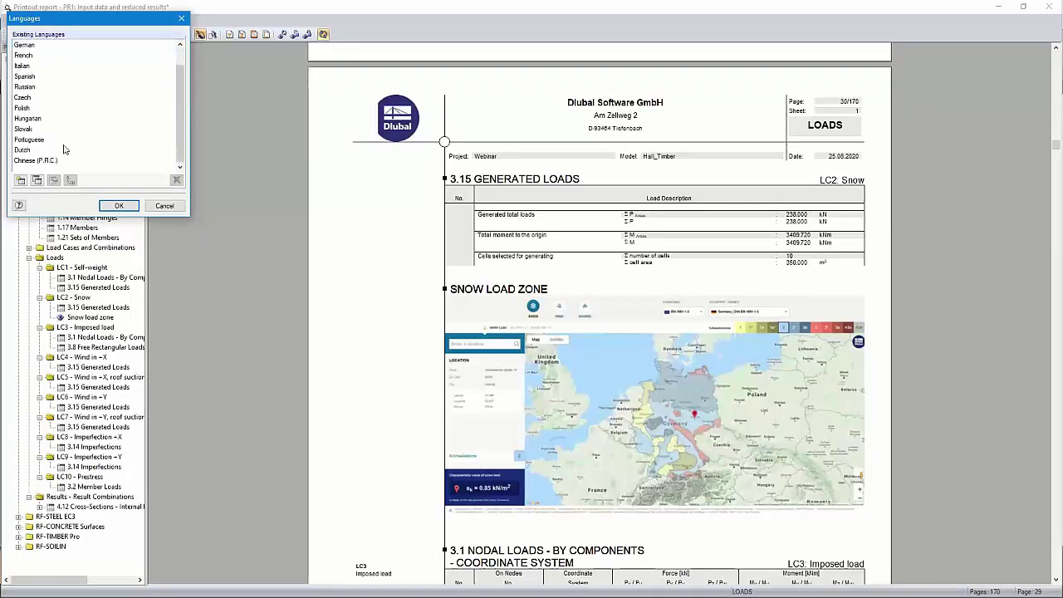
scroll(62, 116, "up", 1)
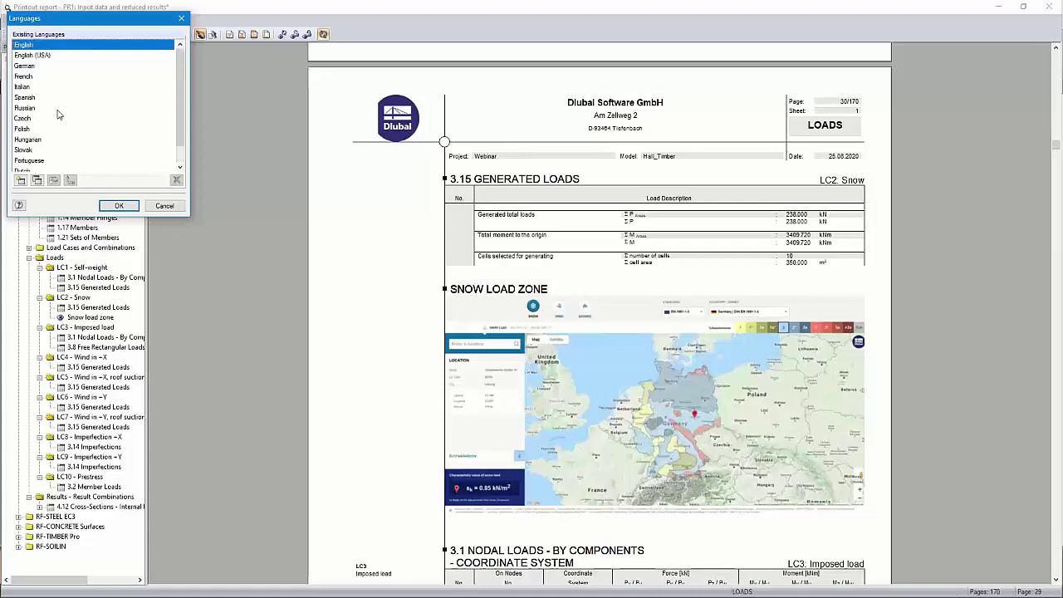
left_click(25, 77)
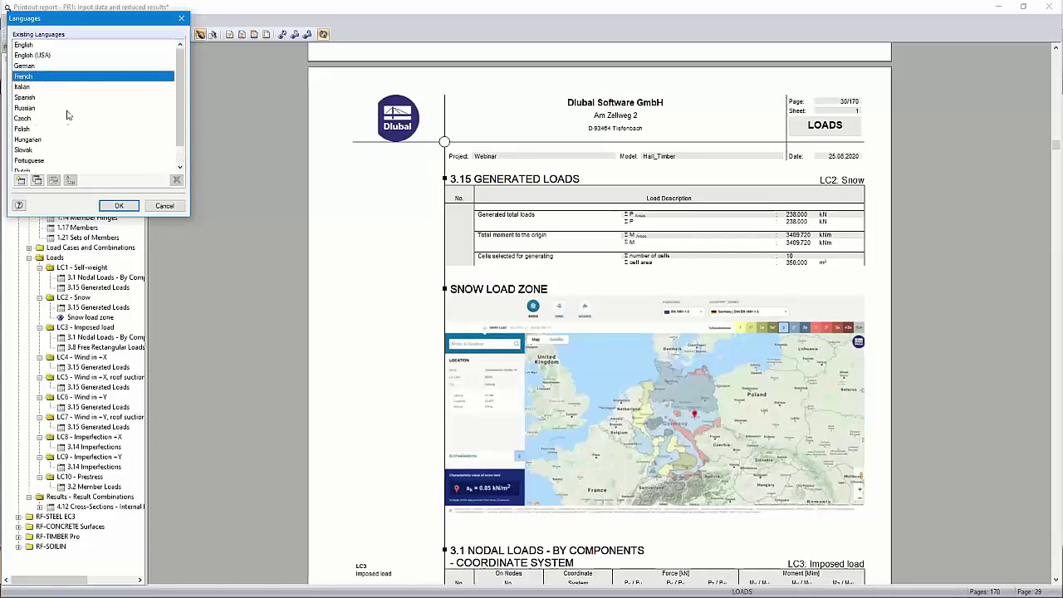
left_click(116, 205)
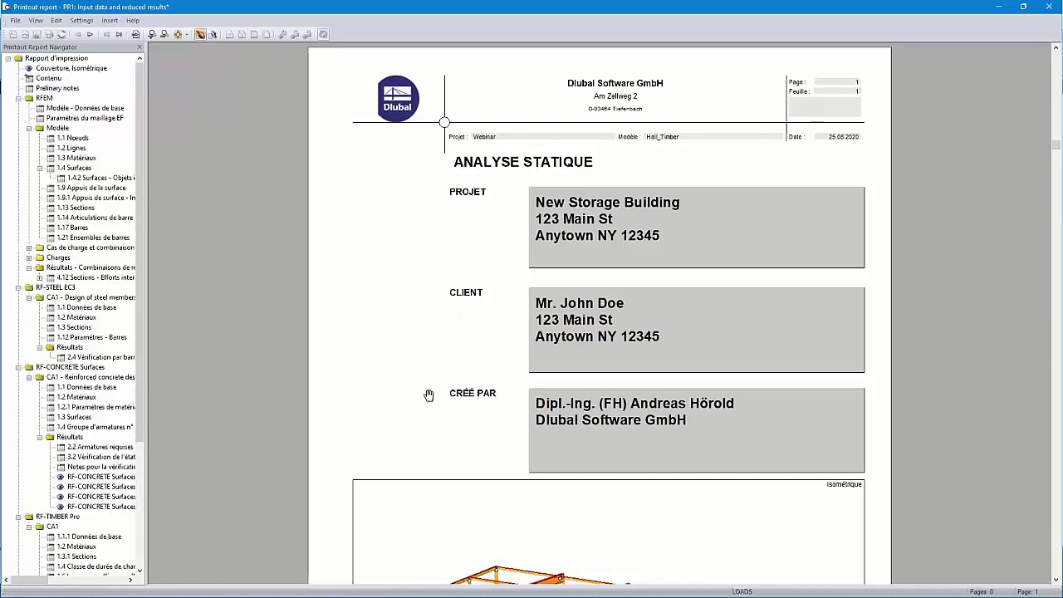
- Jump the French preview to RF-STEEL EC3's 2.4 Vérification par barre and scroll its pages
left_click(99, 357)
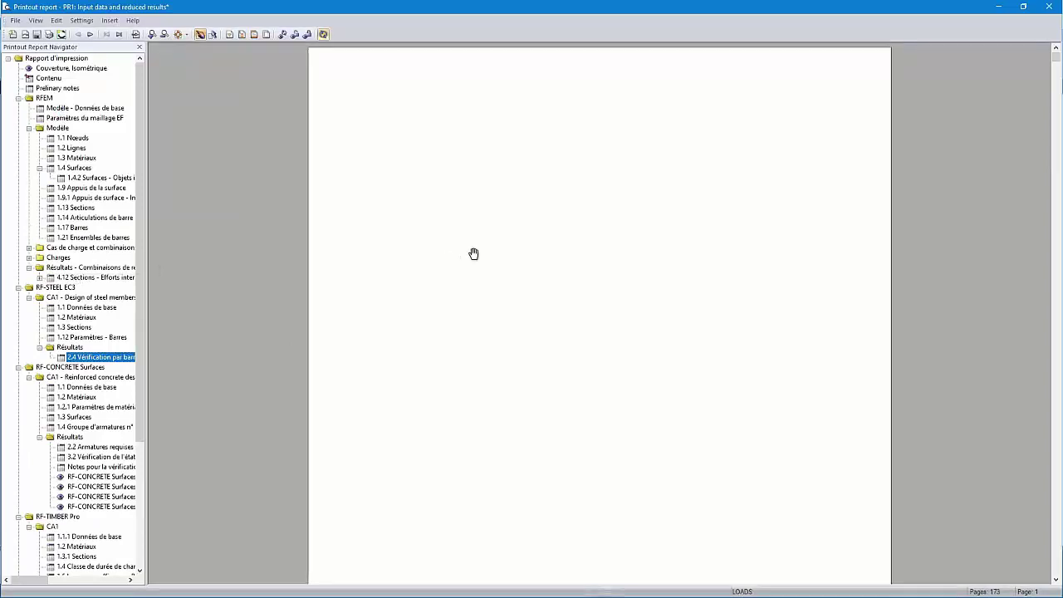
left_click(101, 356)
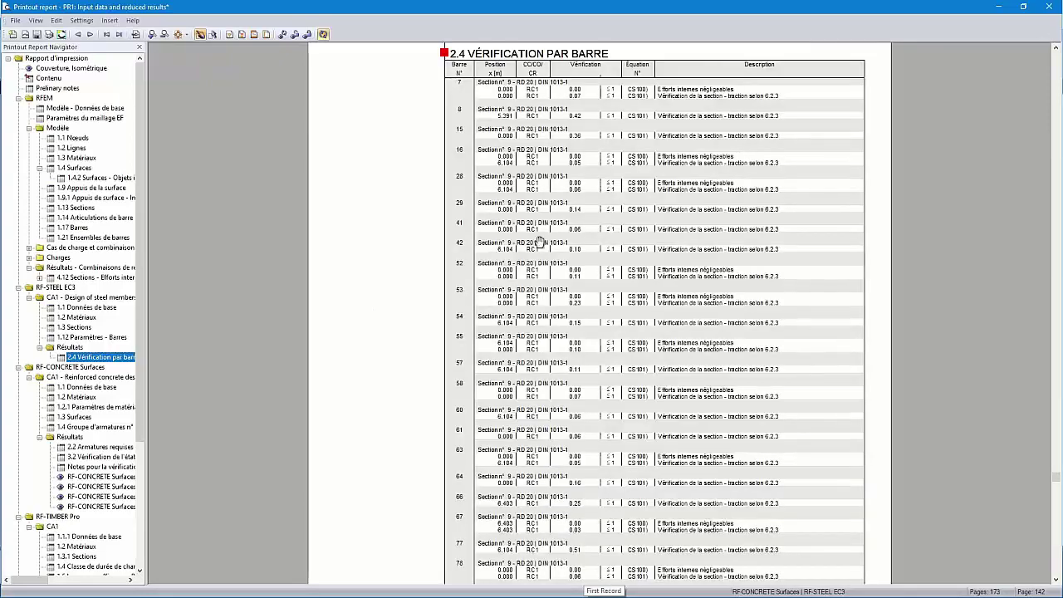
scroll(539, 113, "up", 2)
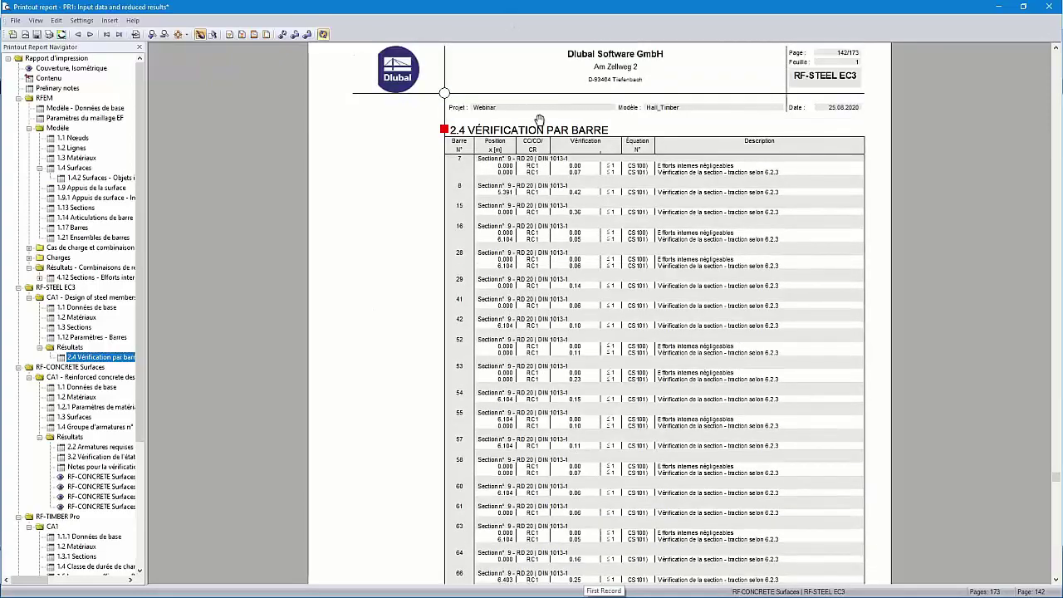
scroll(538, 124, "down", 15)
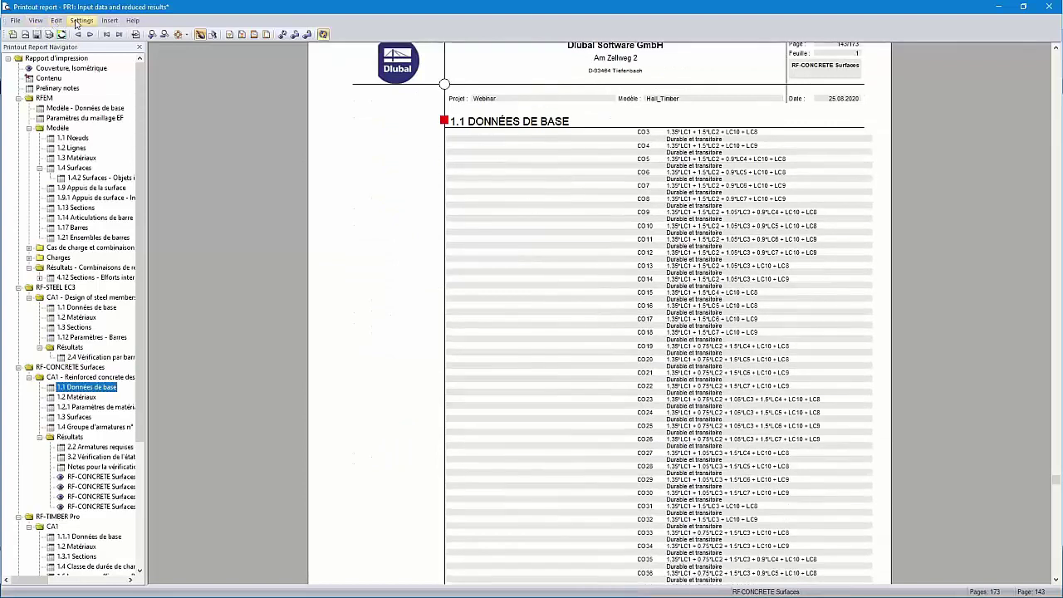
left_click(81, 20)
- Select English in the Languages dialog and regenerate the 170-page report
left_click(107, 92)
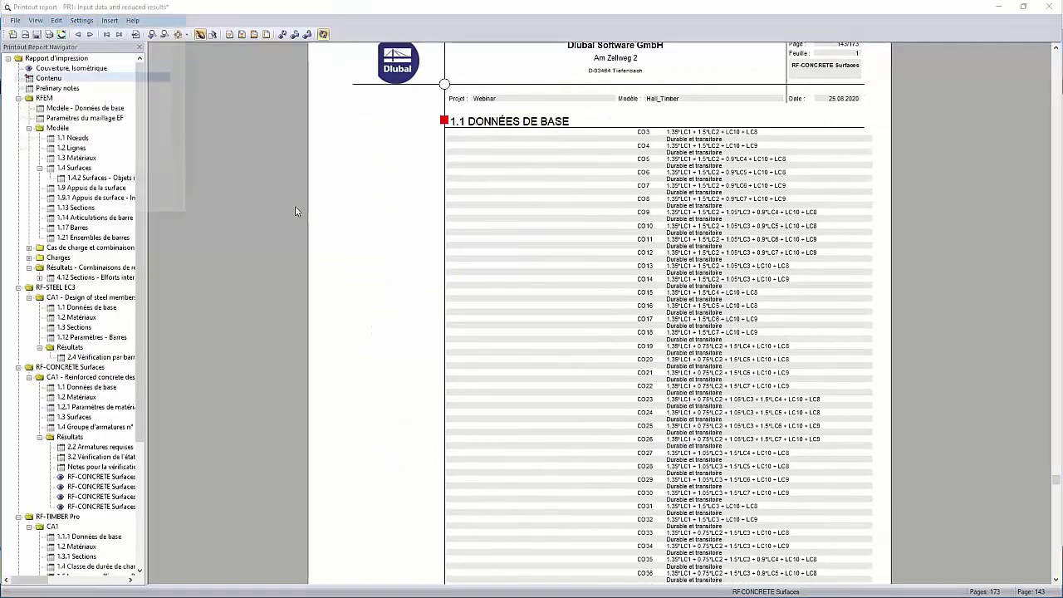
left_click(36, 46)
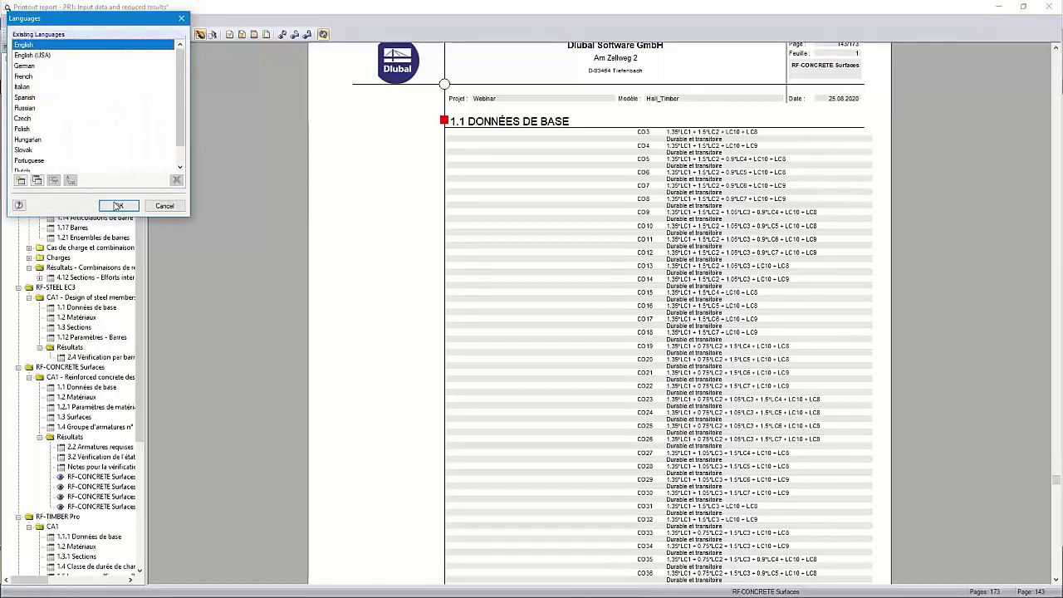
left_click(117, 206)
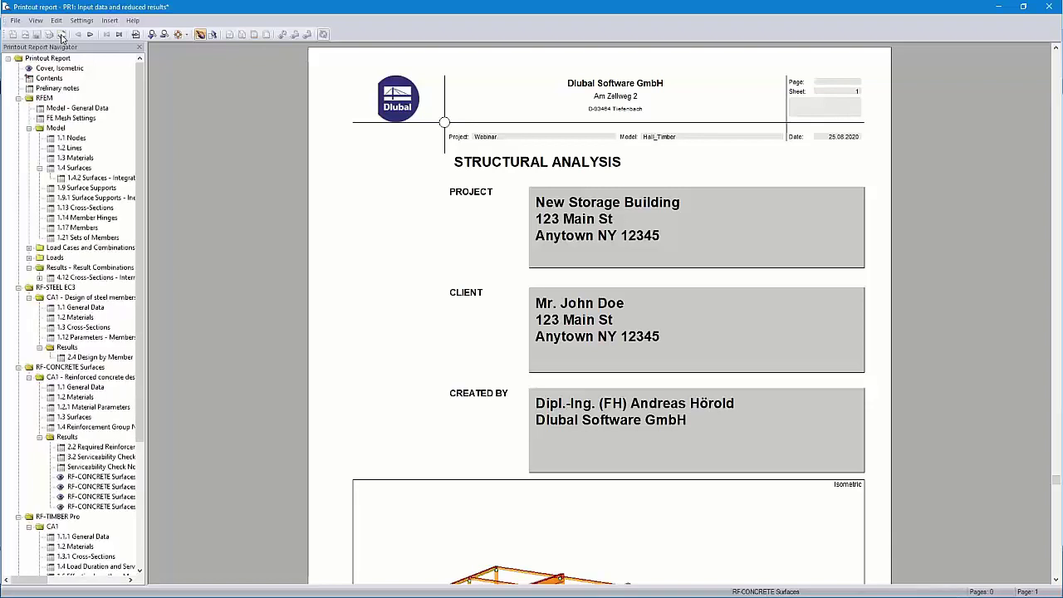
left_click(61, 34)
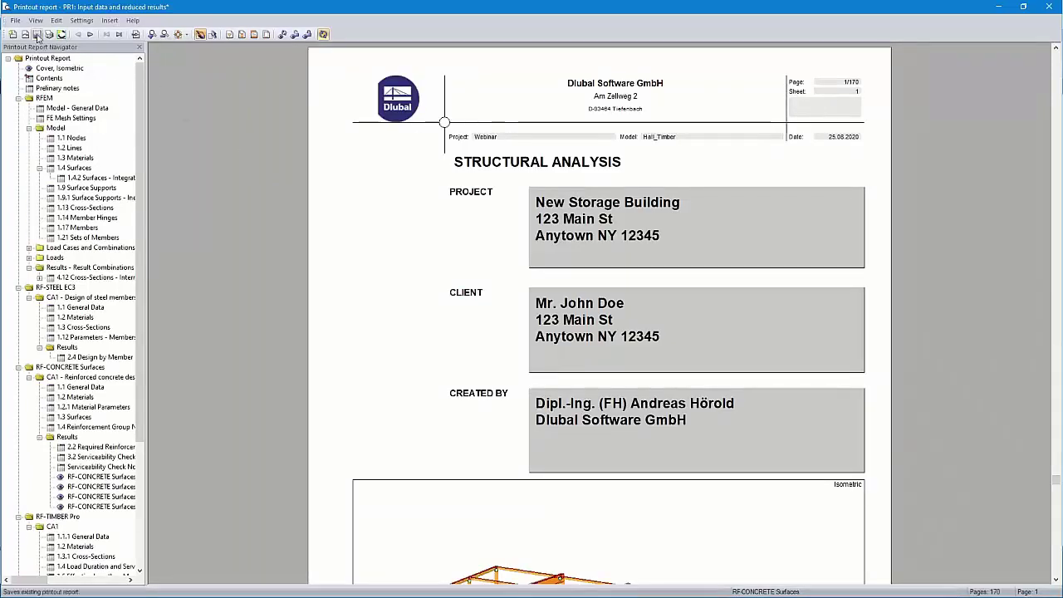
left_click(15, 20)
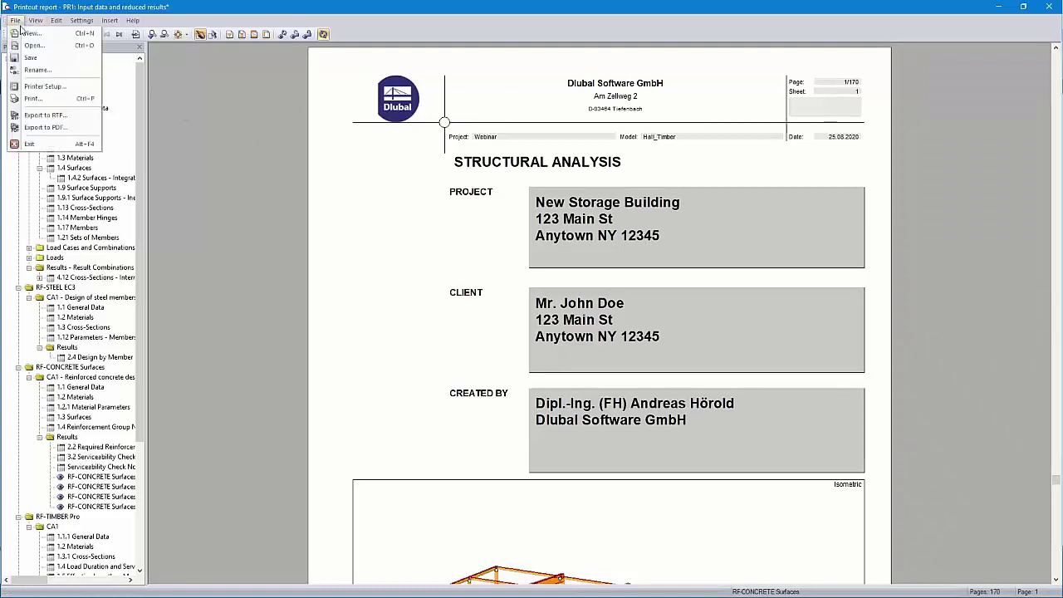
- Print all pages to the PDF24 printer as Printout report - PR1.pdf and close the PDF24 Assistant
left_click(71, 98)
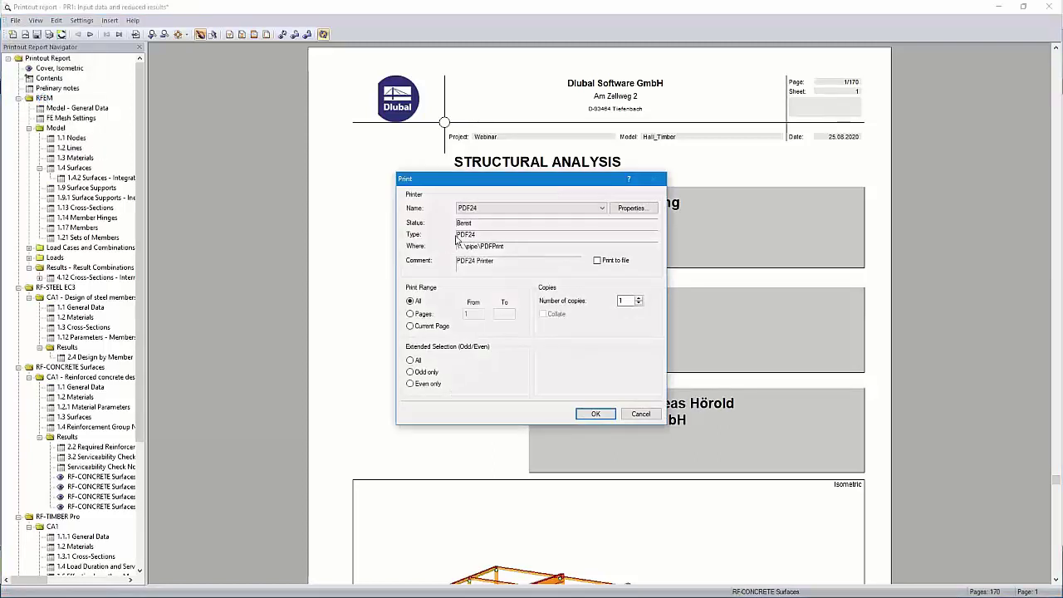
left_click(594, 412)
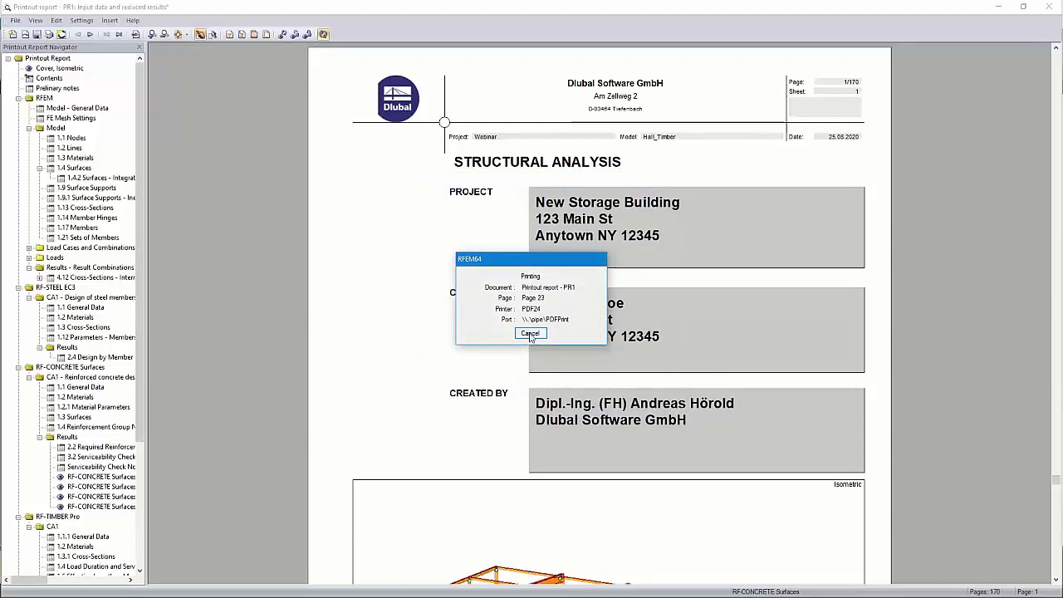
left_click(529, 332)
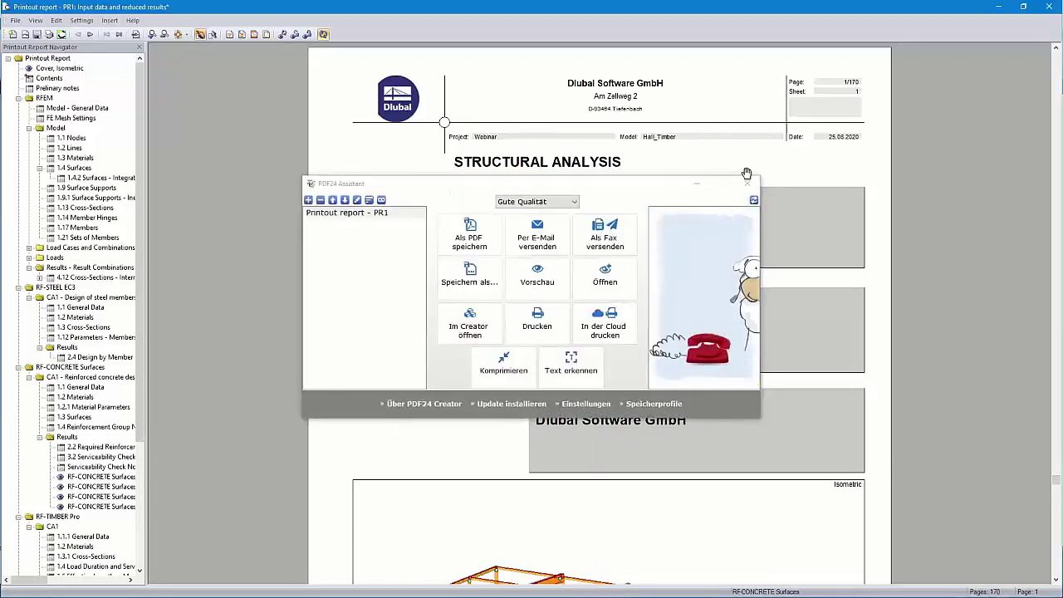
left_click(749, 183)
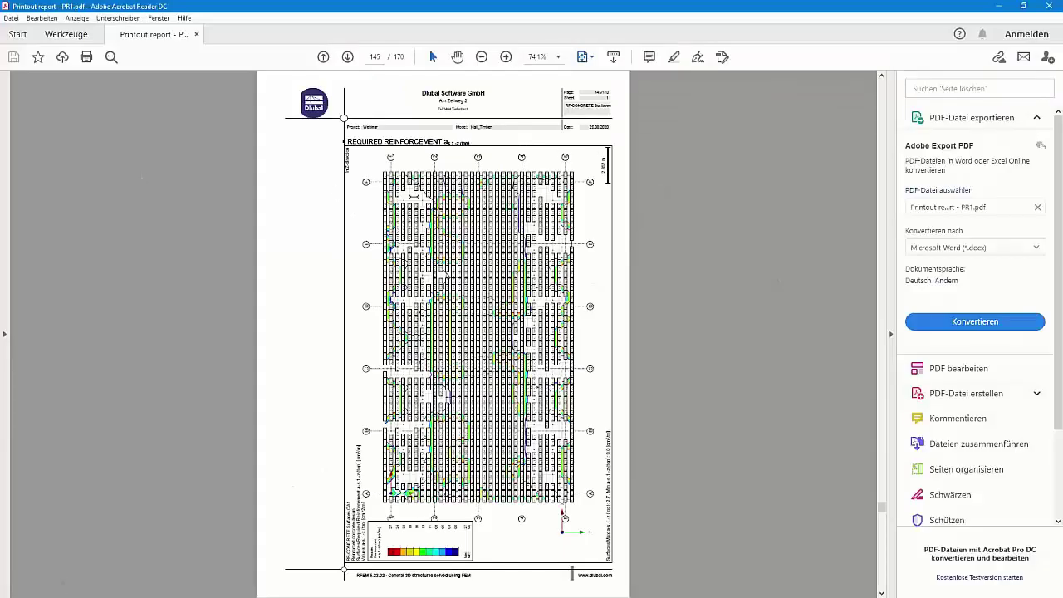
- Scroll through the first pages of the 170-page PDF, then switch back to the RFEM report
scroll(488, 201, "up", 8, "ctrl")
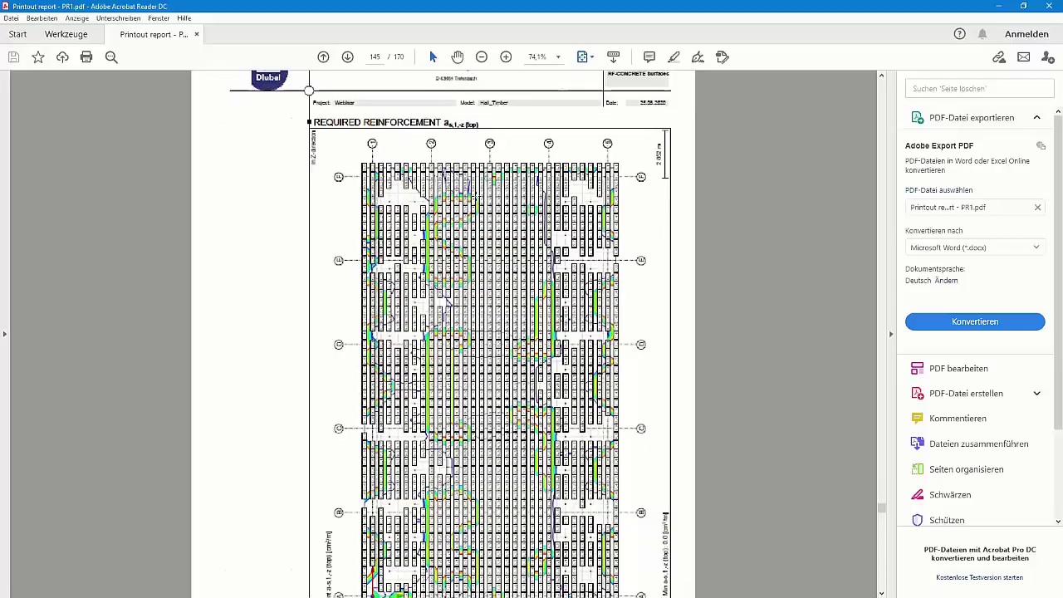
scroll(472, 196, "down", 8, "ctrl")
scroll(477, 199, "down", 3, "ctrl")
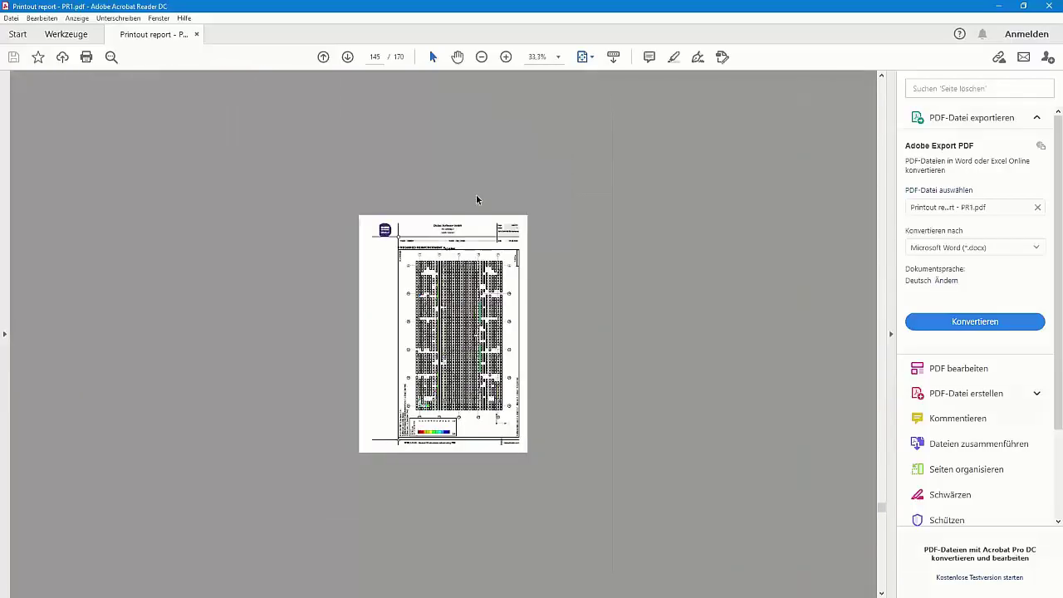
scroll(476, 199, "up", 2, "ctrl")
left_click_drag(882, 515, 883, 77)
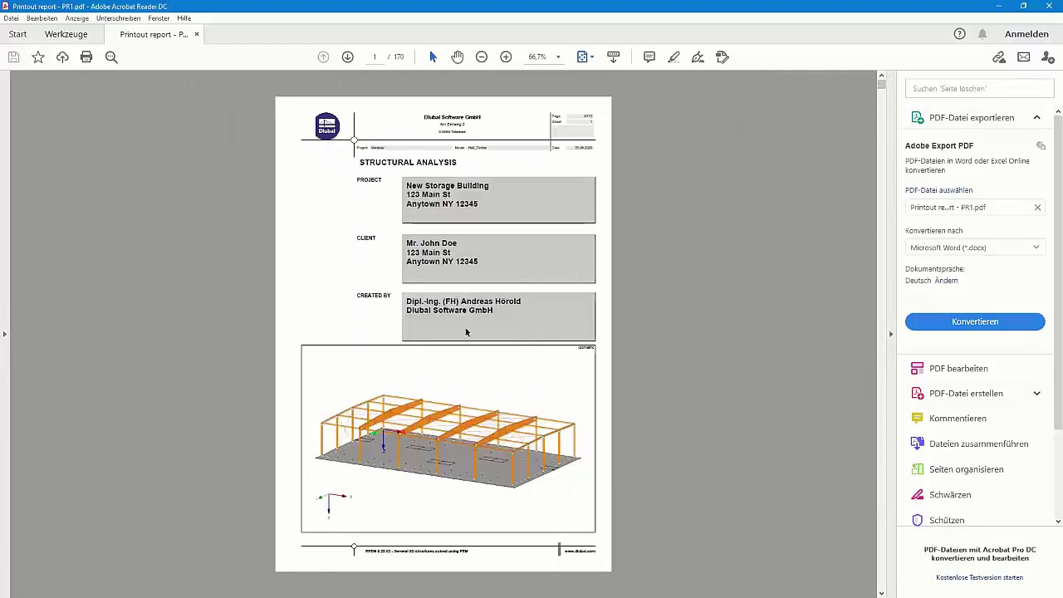
scroll(465, 333, "down", 1)
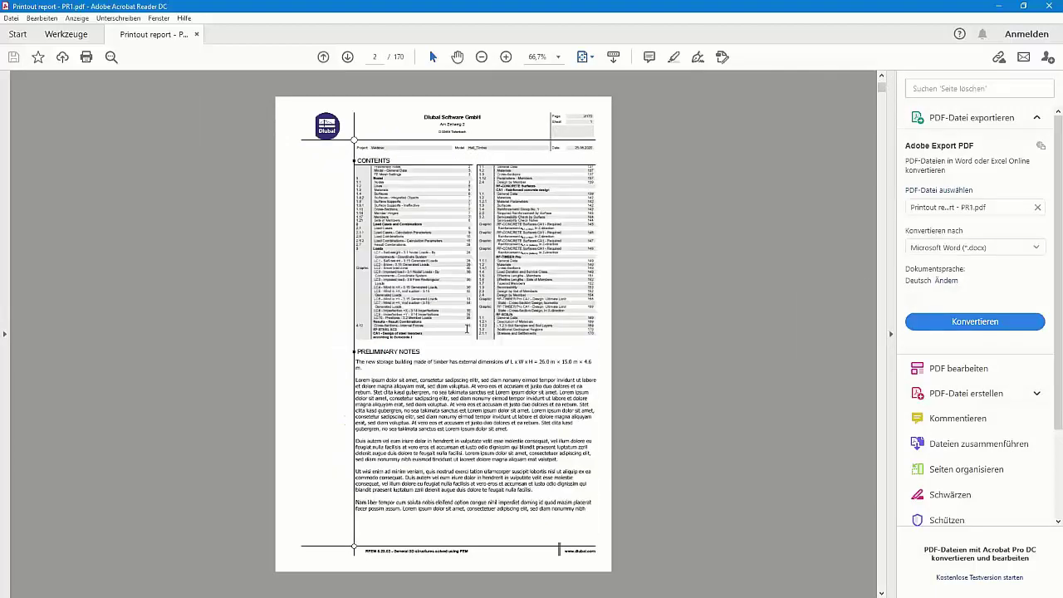
scroll(466, 329, "down", 1)
scroll(468, 332, "up", 2)
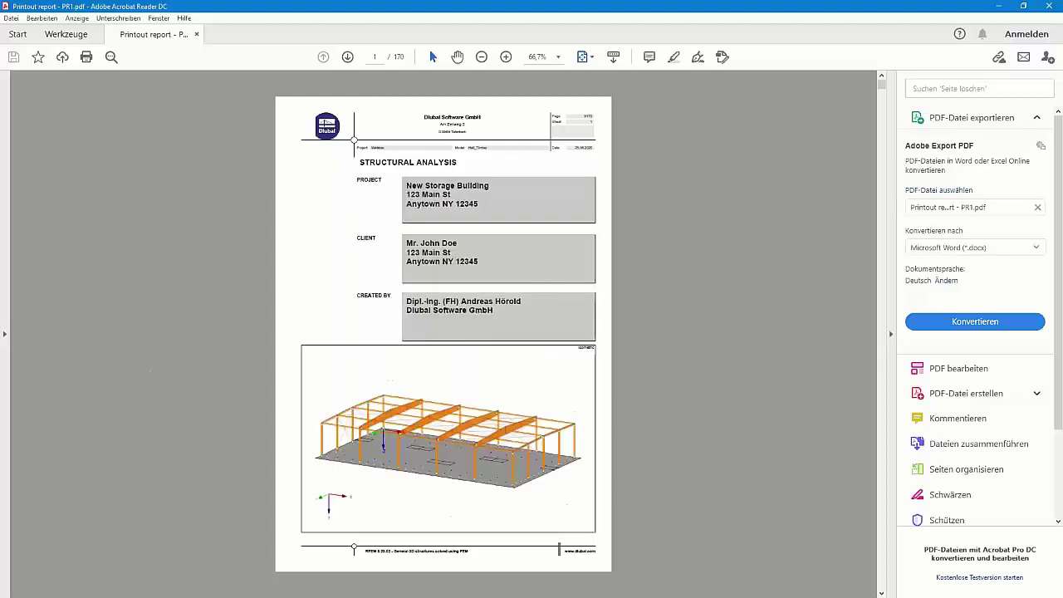
key("alt+Tab")
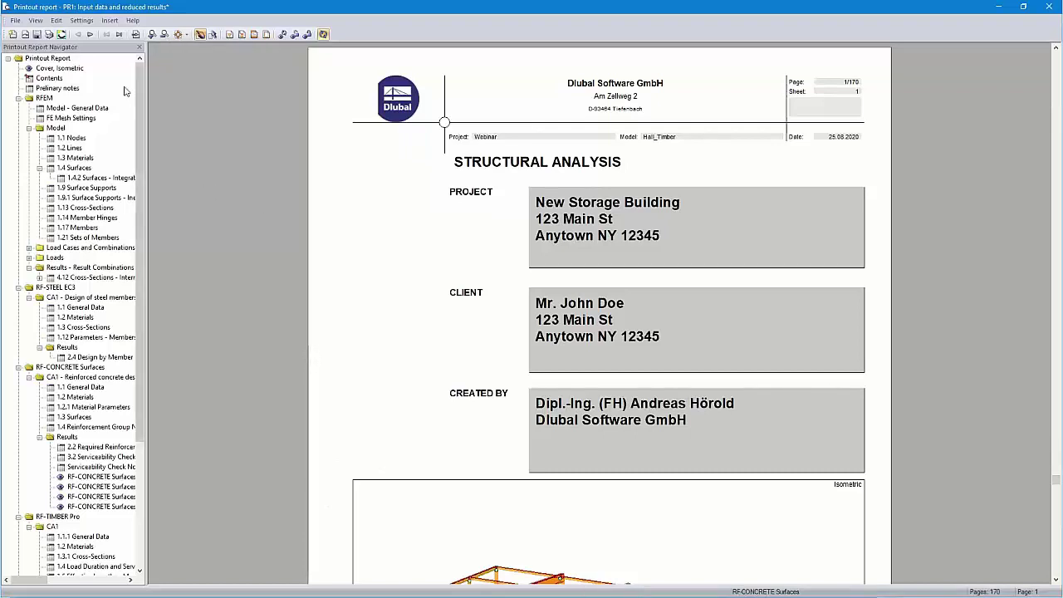
- Try Printout Report Template > New from Current Printout Report, then cancel it
left_click(81, 19)
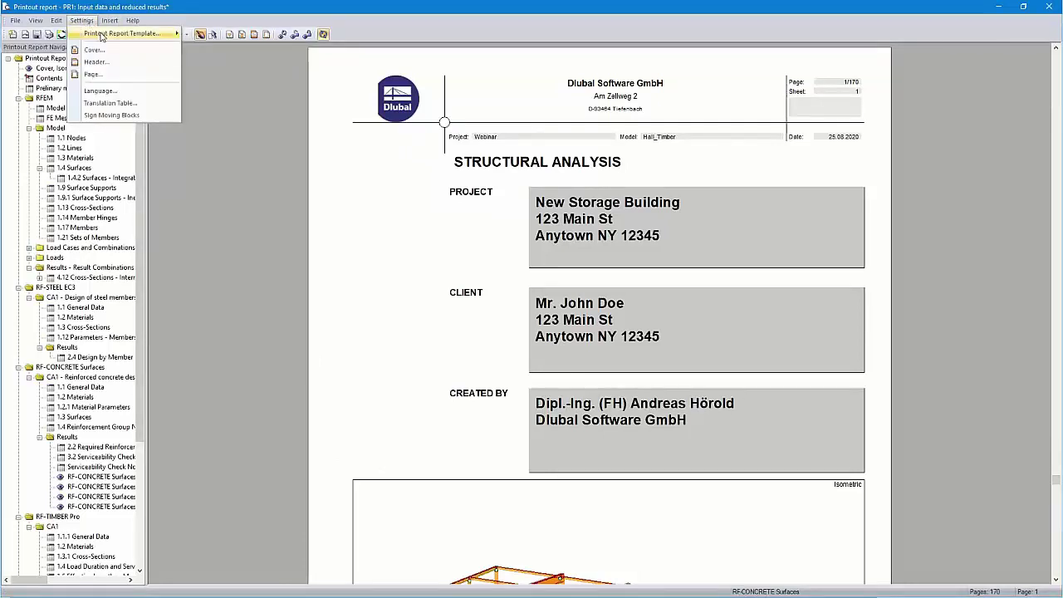
mouse_move(104, 38)
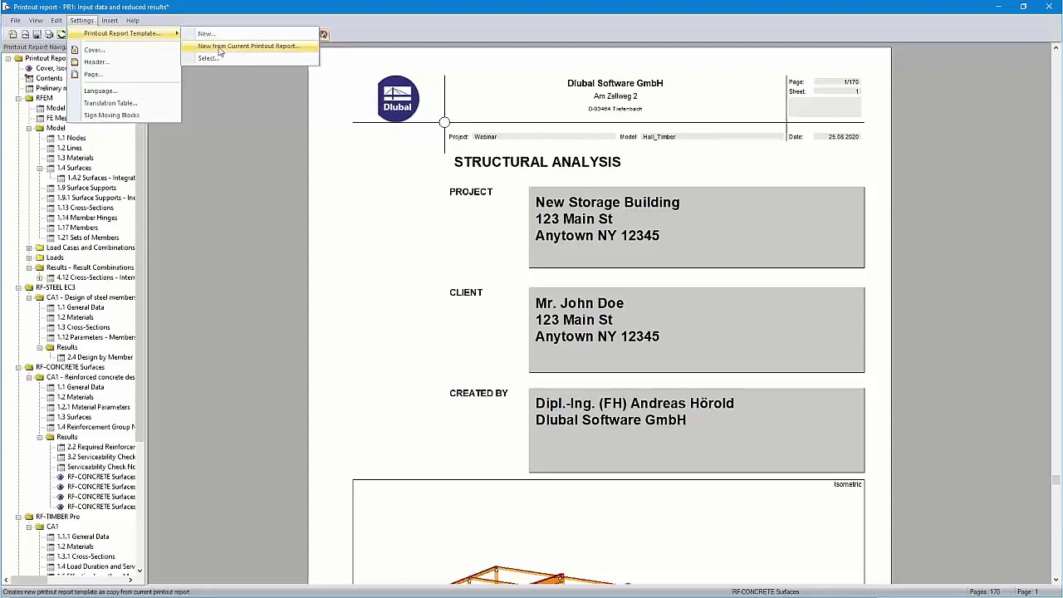
left_click(255, 47)
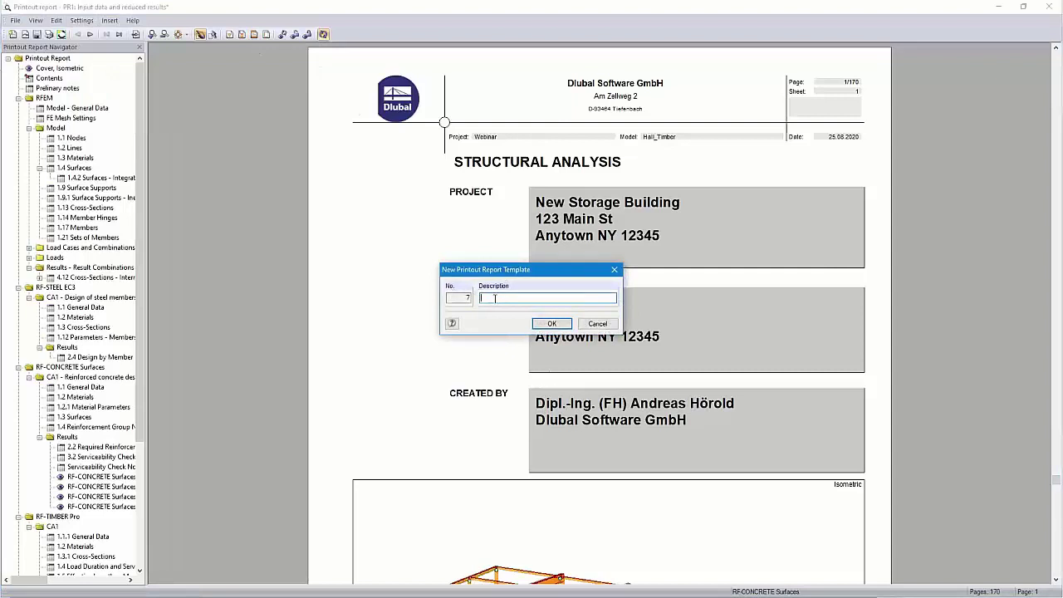
left_click(599, 324)
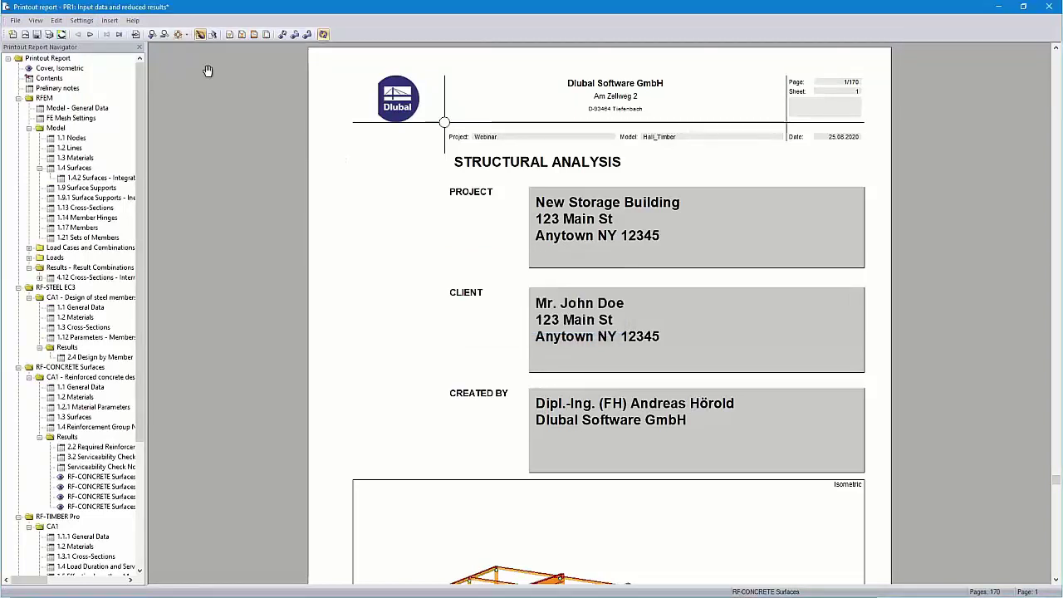
- Try a new blank printout report template and cancel the Selection dialog
left_click(82, 21)
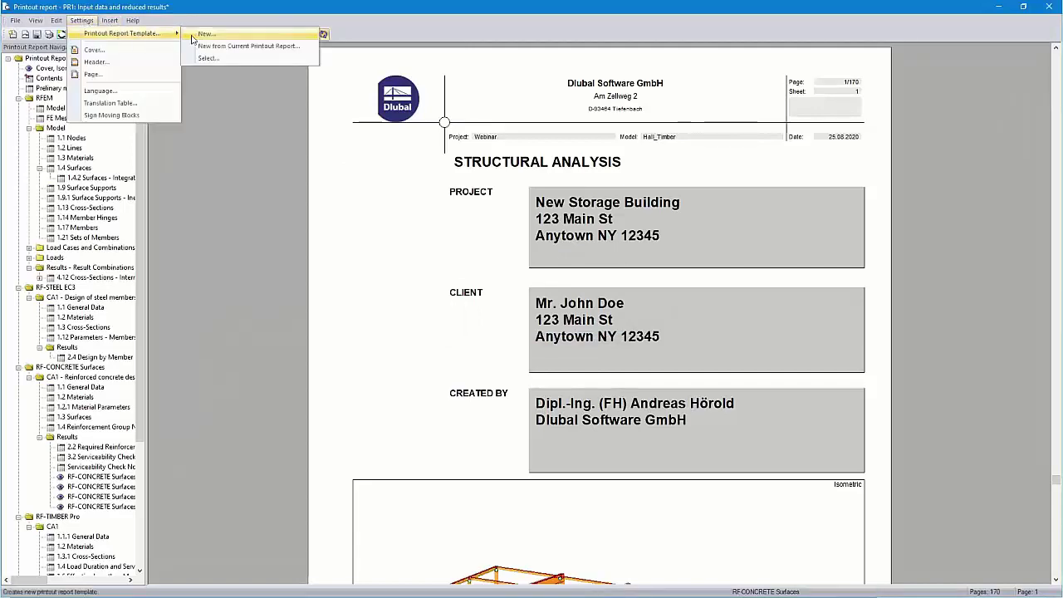
left_click(223, 37)
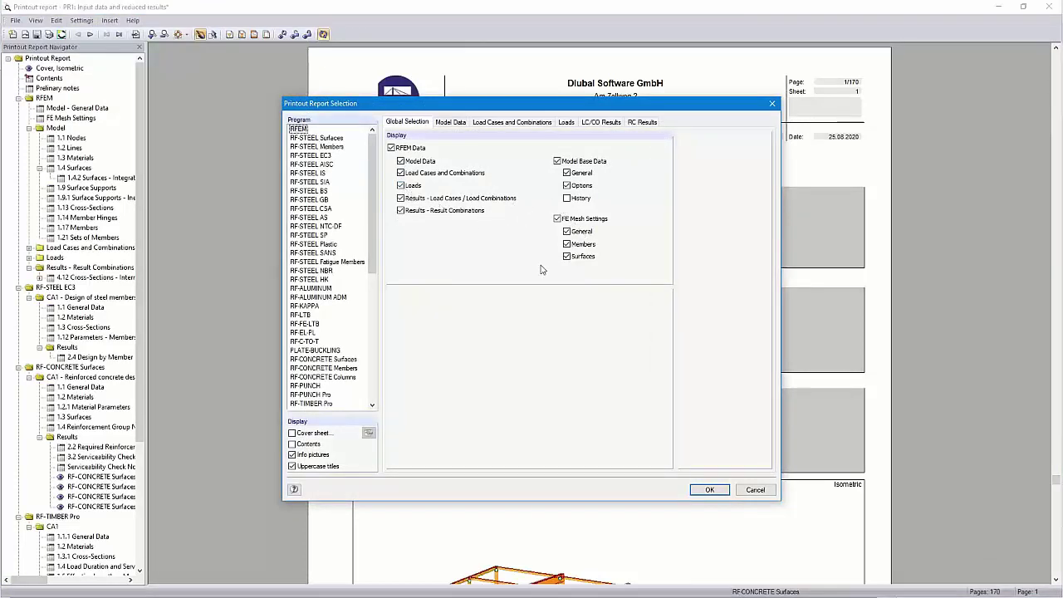
left_click(755, 491)
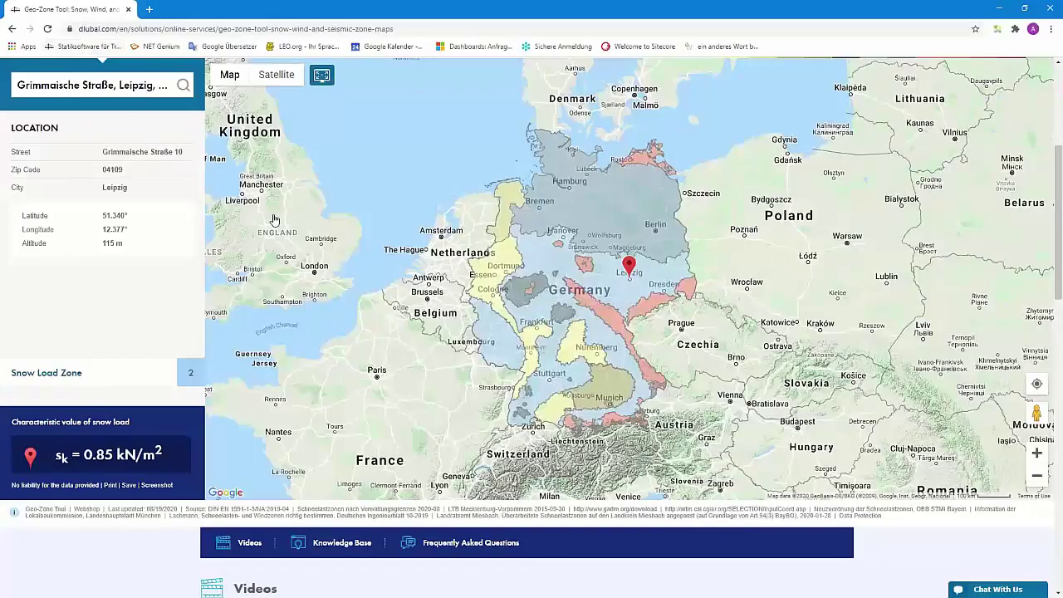
- Open Support & Learning > Knowledge Base and run a full-text search for 'vcmas'
scroll(273, 214, "up", 4)
mouse_move(341, 150)
mouse_move(425, 151)
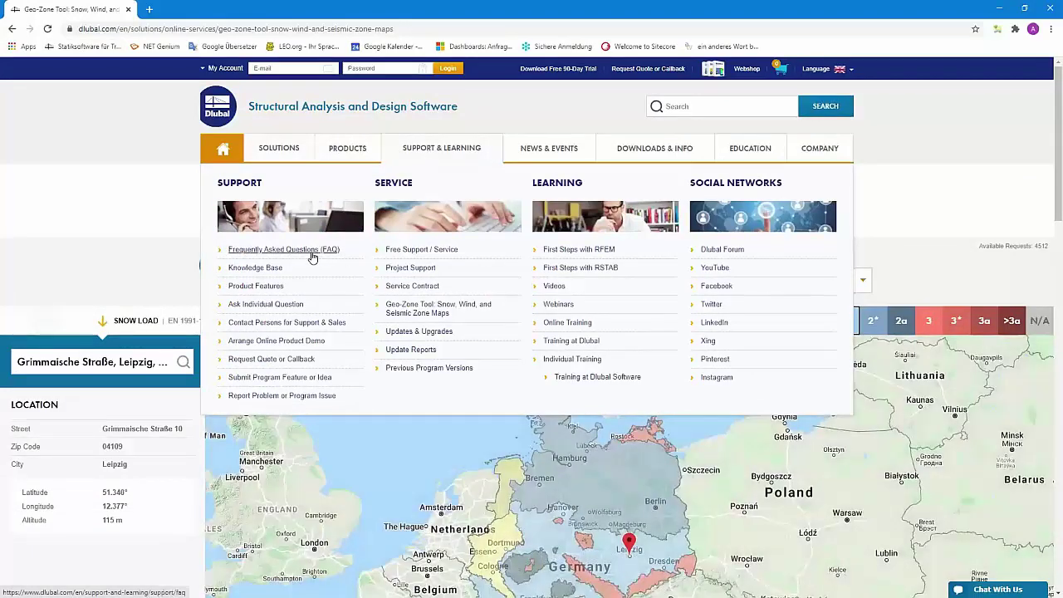
left_click(258, 270)
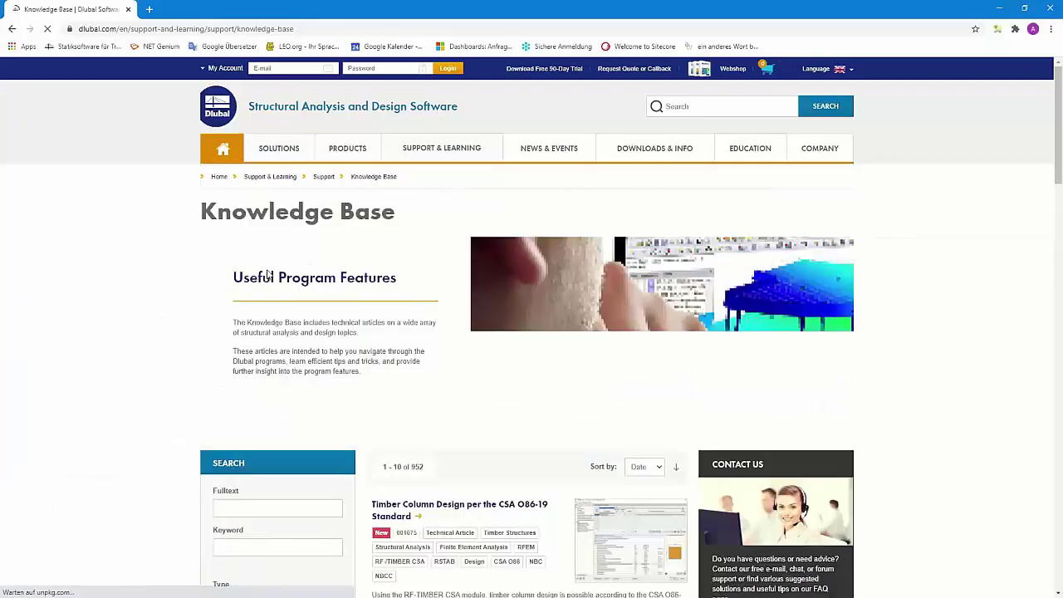
scroll(423, 276, "down", 10)
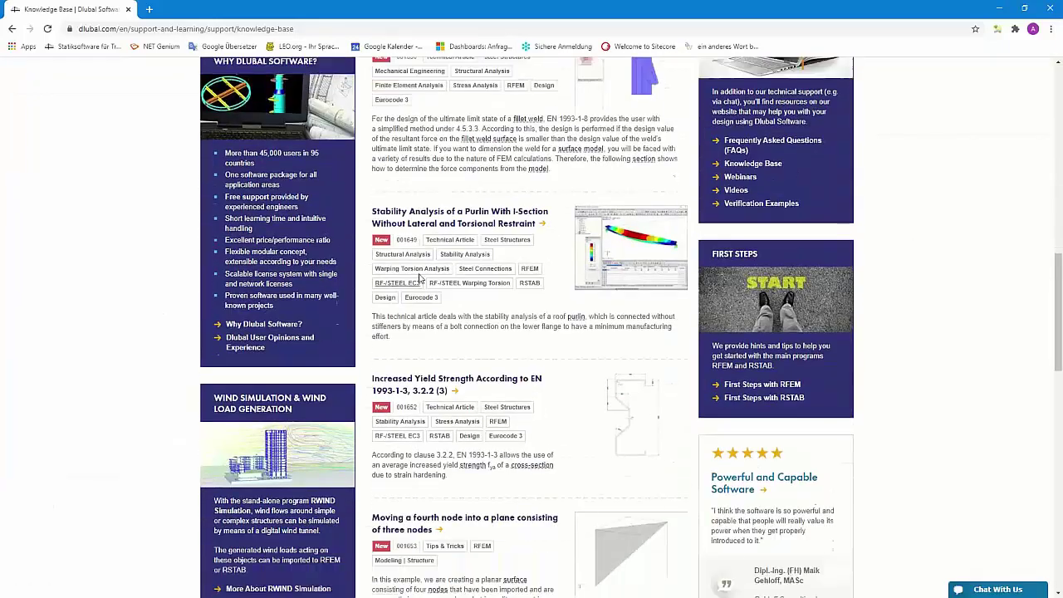
scroll(421, 282, "down", 5)
scroll(424, 299, "up", 15)
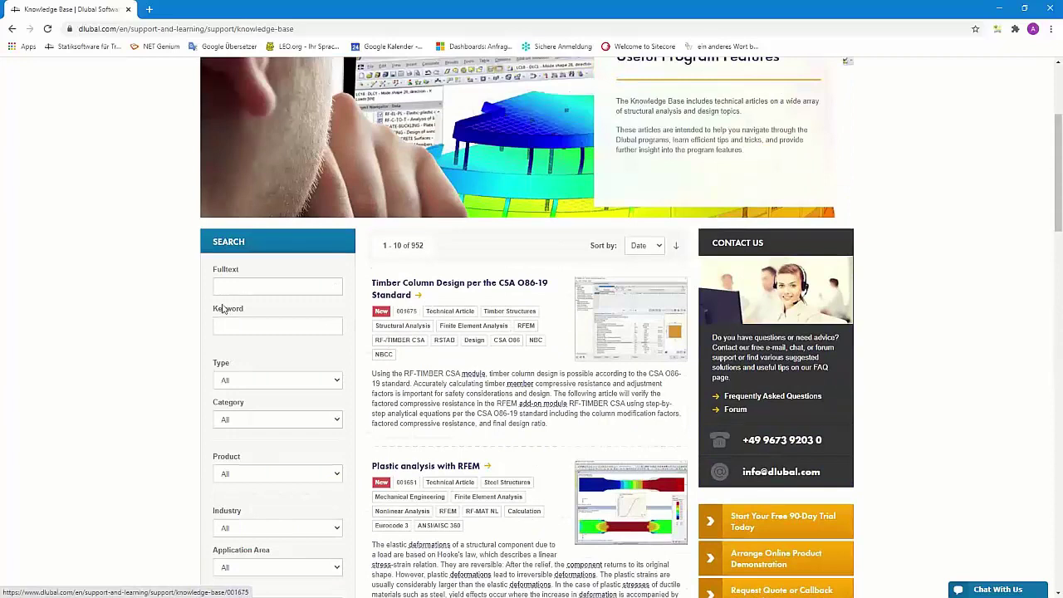
left_click(242, 283)
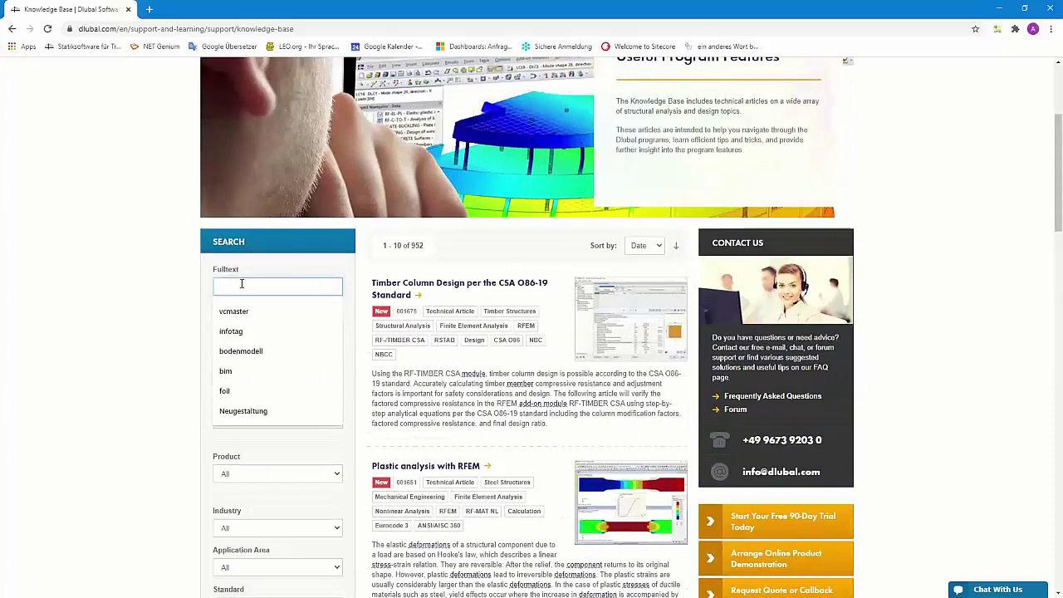
type("vcmaster")
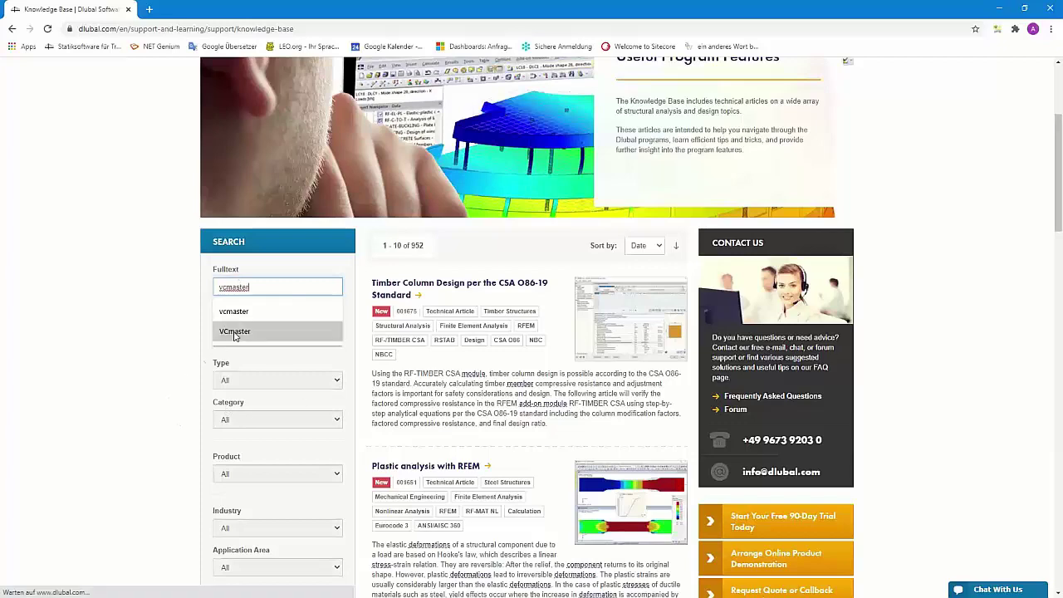
- Open the 'Export to VCmaster' article (001505) and its explanatory video
scroll(473, 374, "down", 3)
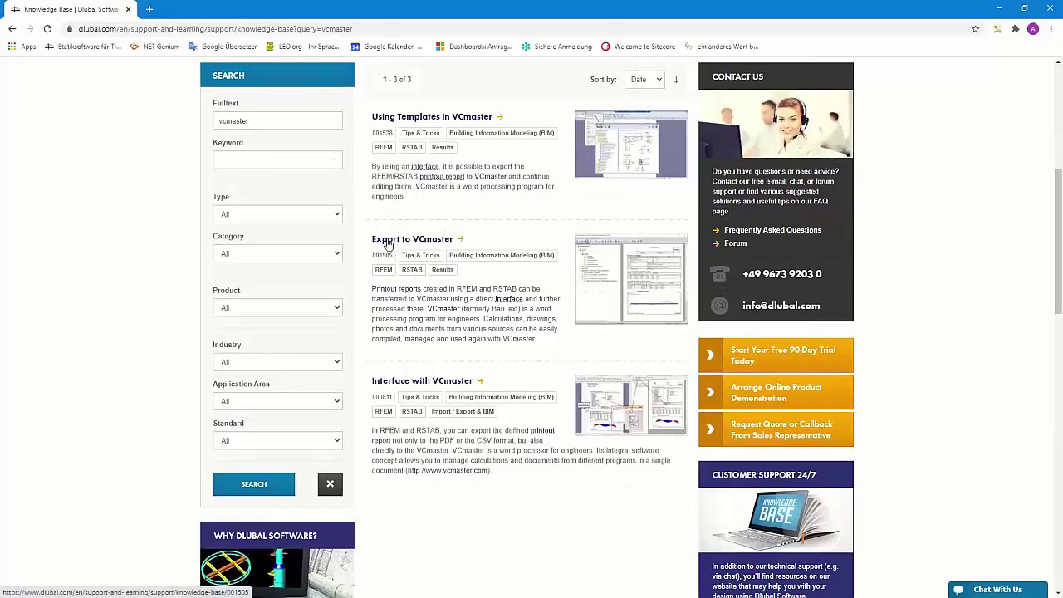
left_click(394, 241)
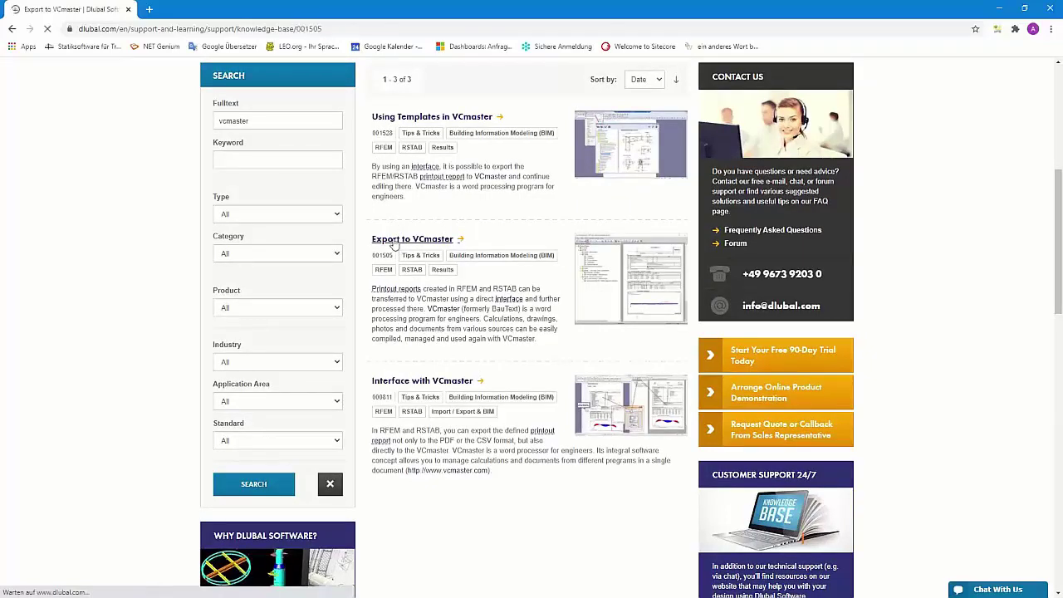
scroll(488, 247, "down", 3)
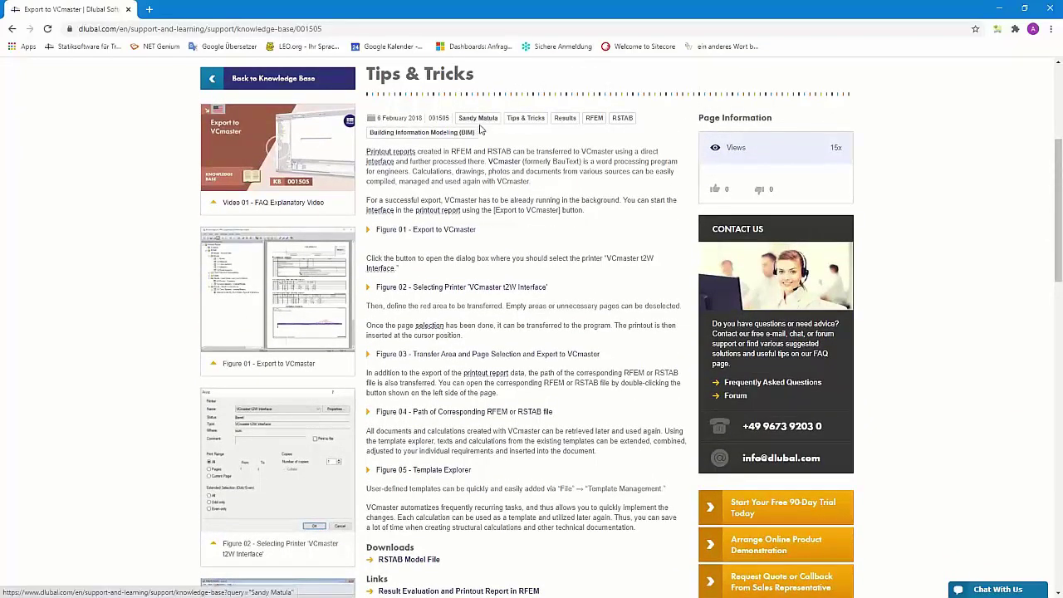
scroll(381, 224, "down", 1)
scroll(332, 191, "up", 1)
left_click(276, 146)
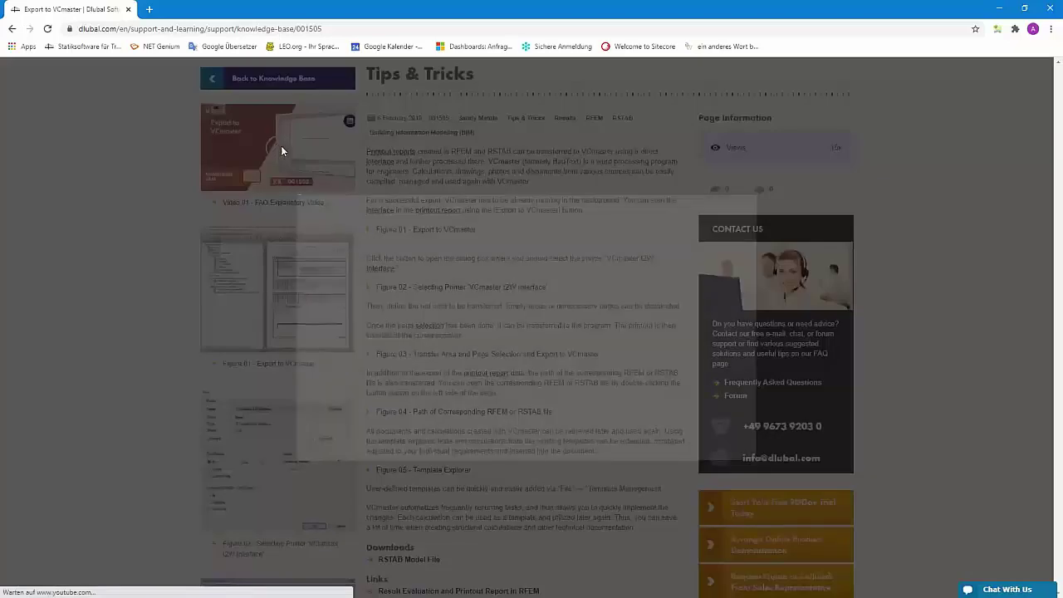
- Play the video showing four report pages inserted into VCmaster at the cursor position
left_click(525, 326)
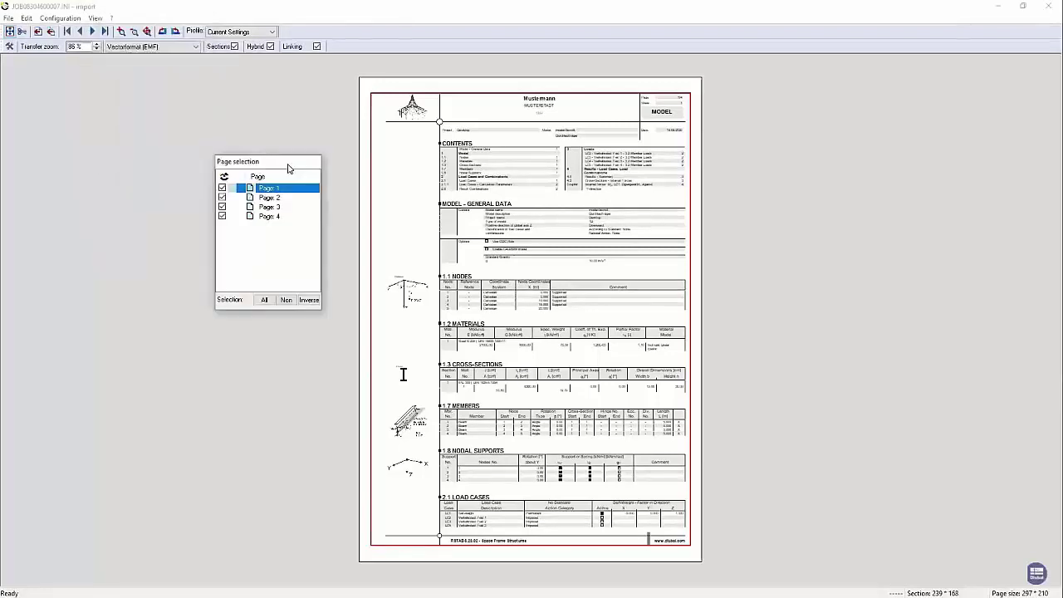
left_click(266, 216)
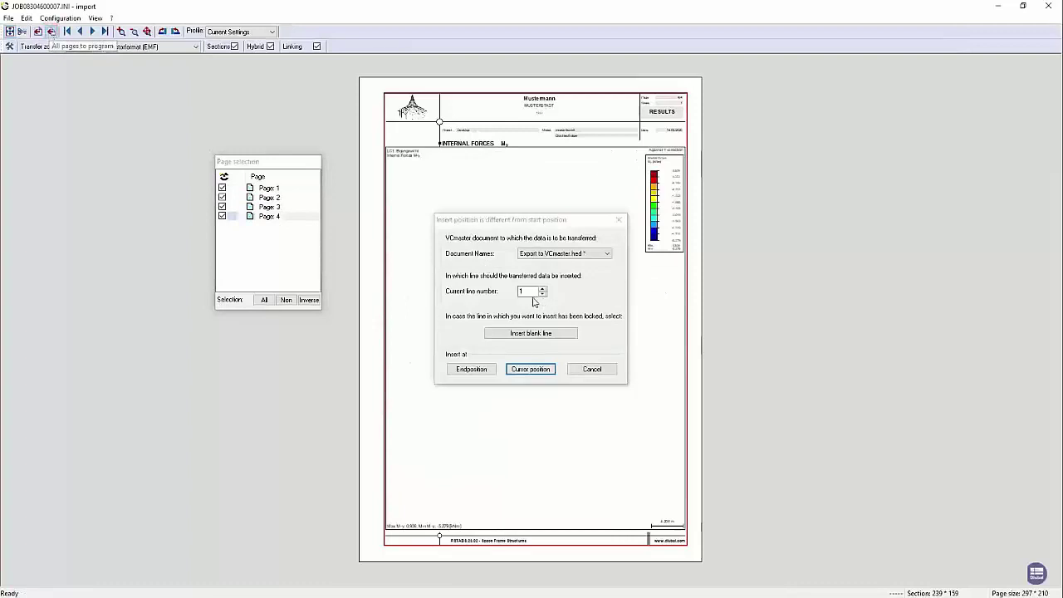
left_click(530, 370)
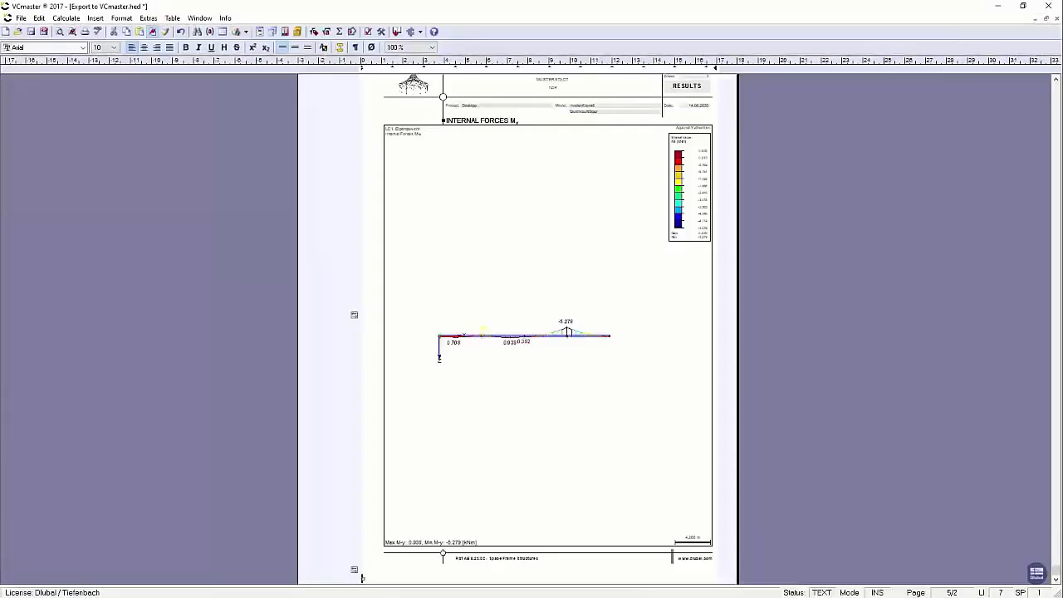
scroll(662, 465, "up", 15)
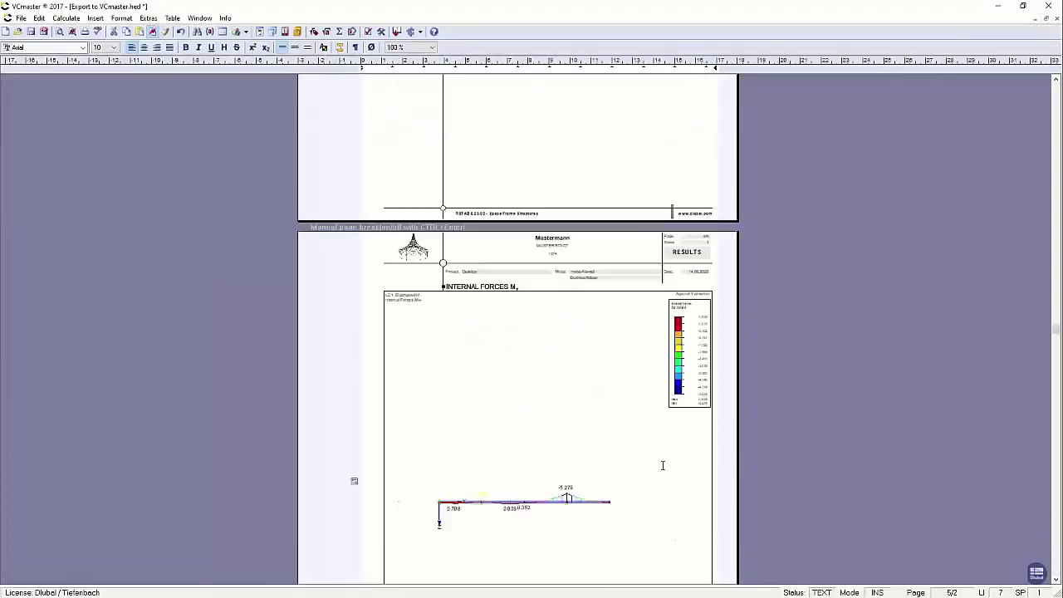
scroll(663, 465, "up", 15)
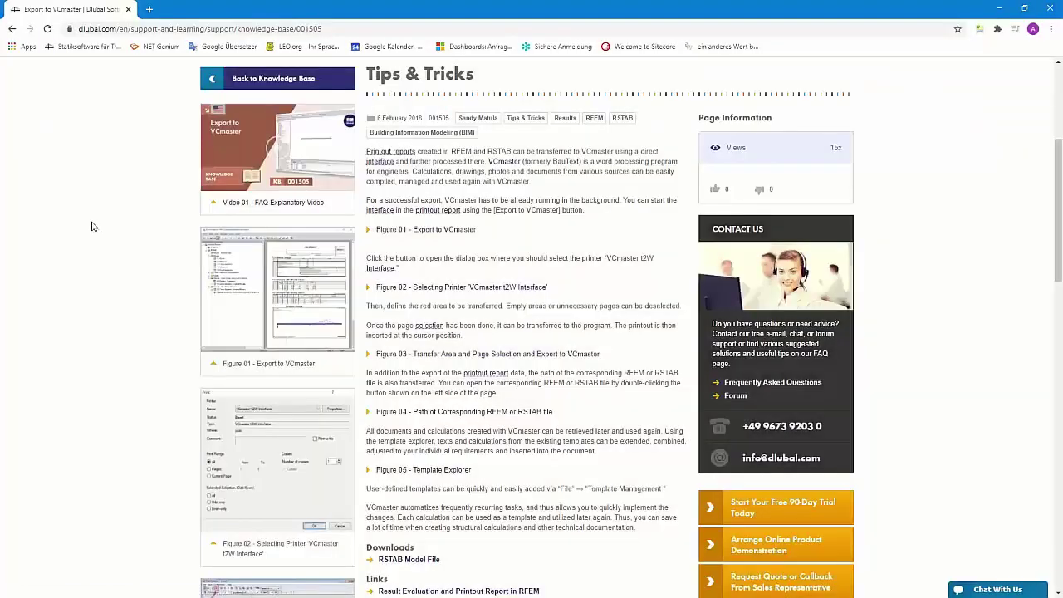
- Scroll the Dlubal knowledge-base article back to its top before moving to the 'Free Online Services' slide
scroll(135, 235, "up", 3)
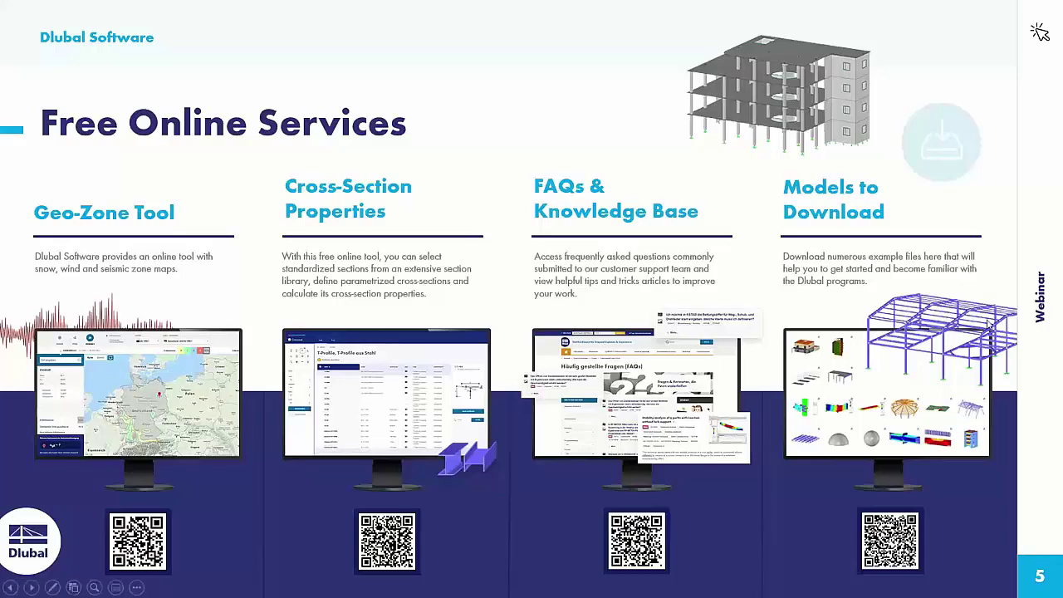
left_click(992, 311)
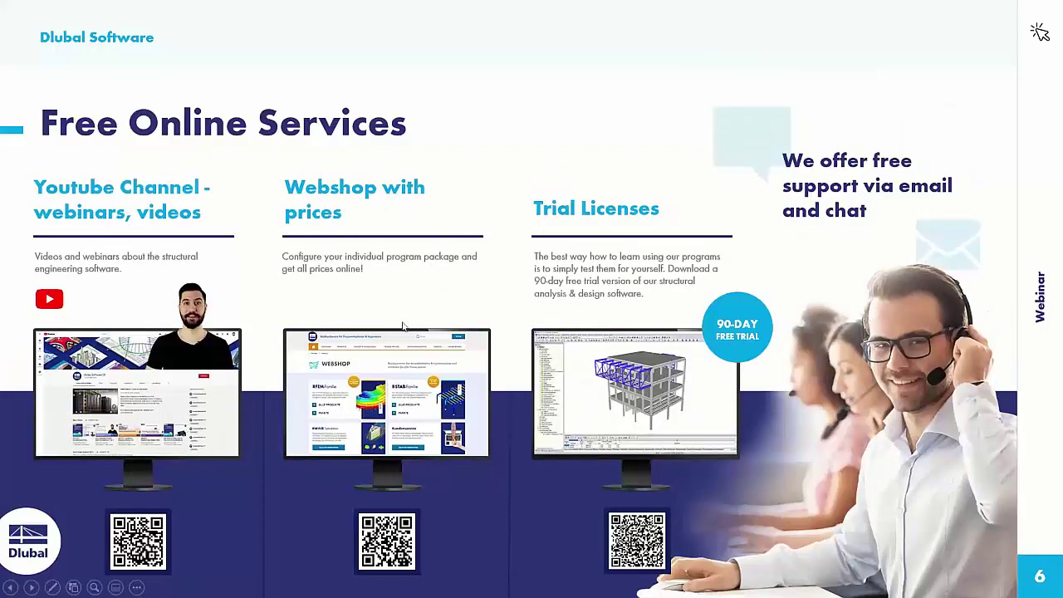